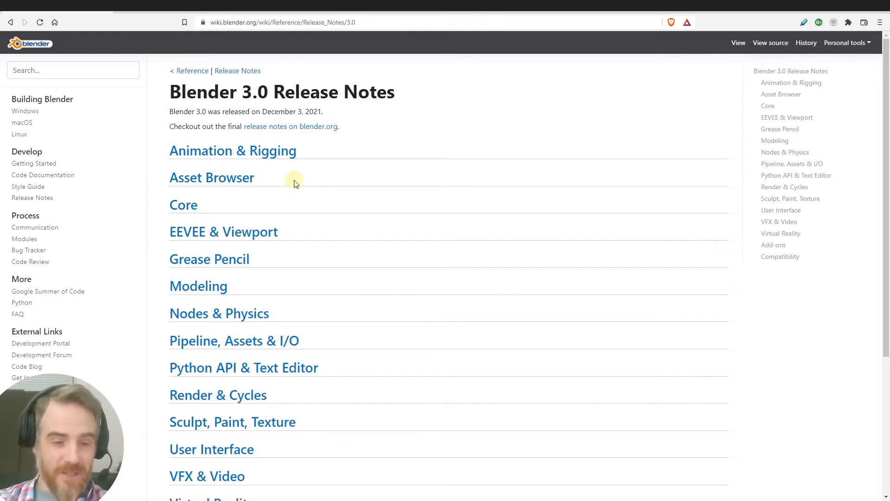
- Open the VFX & Video section of the Blender 3.0 release notes and view the 2D cursor location commit
{"action": "scroll", "coordinate": [278, 200], "scroll_direction": "down", "scroll_amount": 4}
{"action": "left_click", "coordinate": [257, 281]}
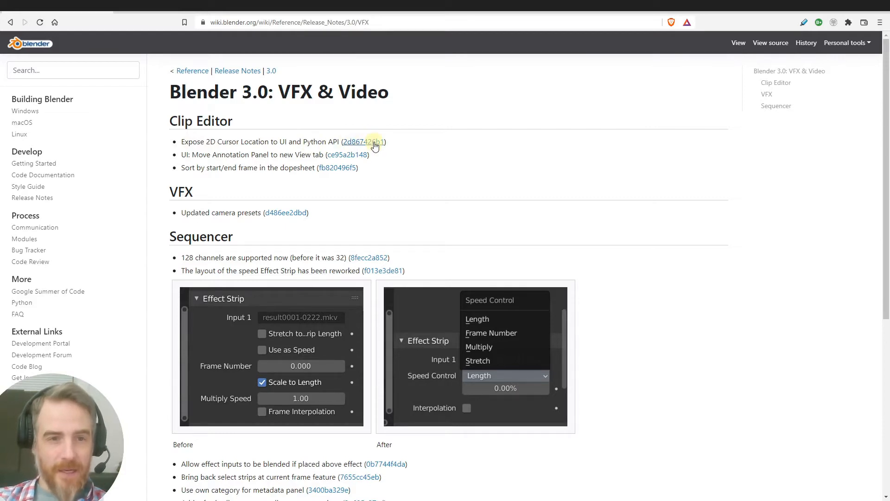
{"action": "left_click", "coordinate": [153, 7]}
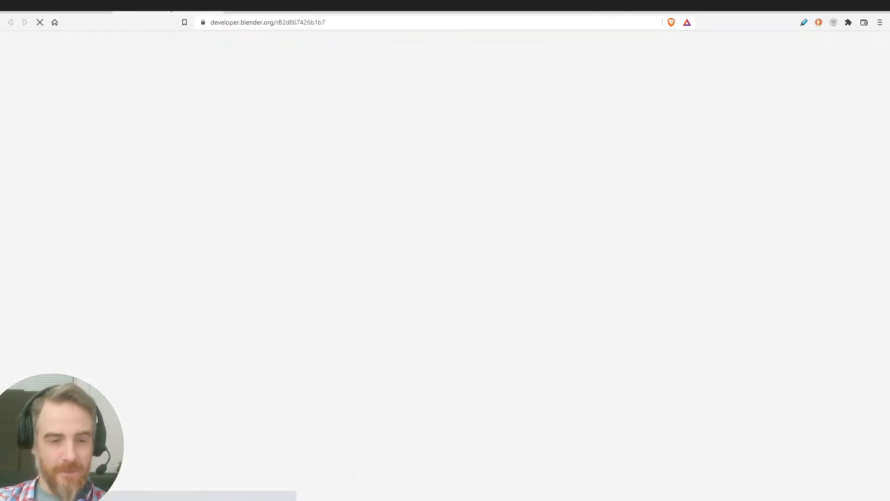
{"action": "left_click_drag", "start_coordinate": [39, 253], "coordinate": [361, 294]}
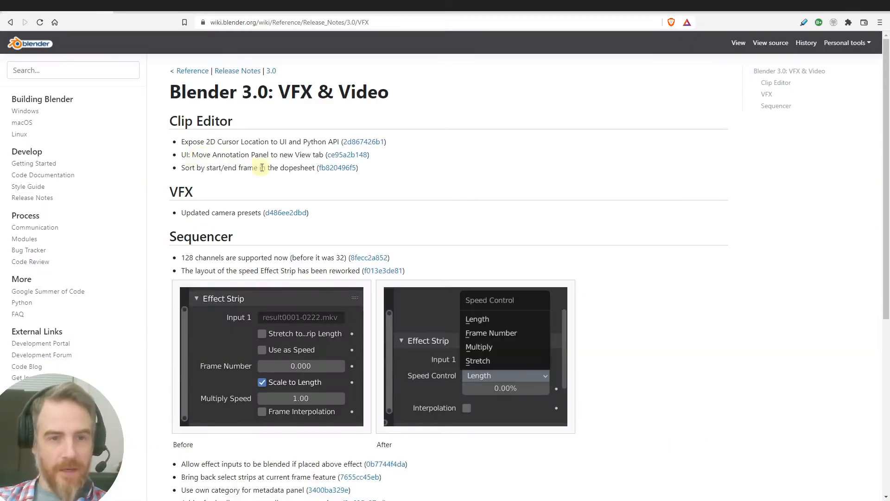
- Open the commit on sorting by start/end frame in the dopesheet and examine its attached screenshot at full size
{"action": "left_click", "coordinate": [335, 168]}
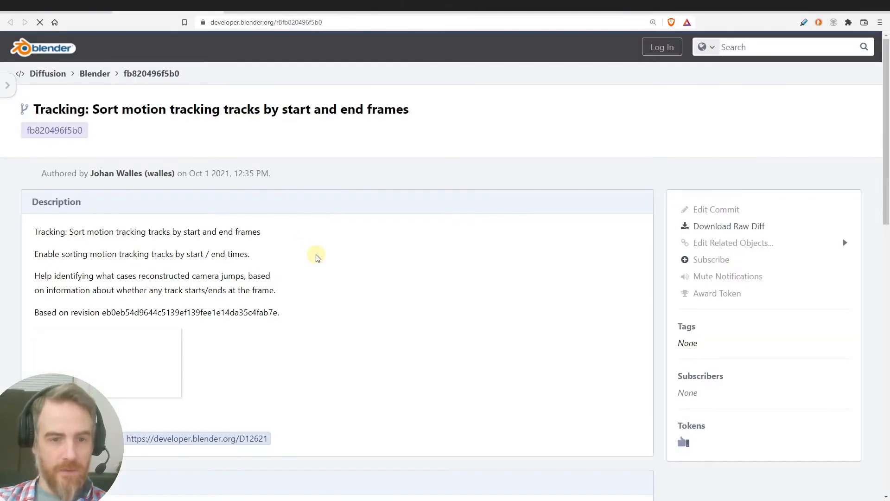
{"action": "scroll", "coordinate": [304, 274], "scroll_direction": "down", "scroll_amount": 4}
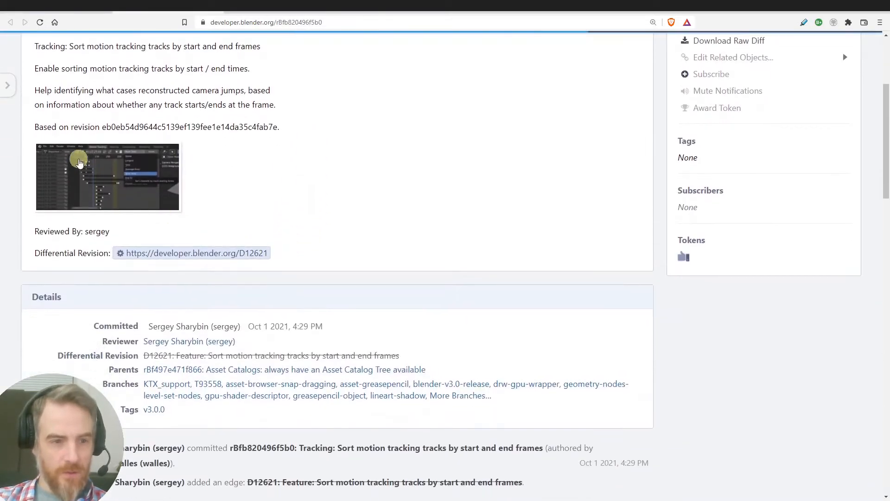
{"action": "left_click", "coordinate": [80, 163]}
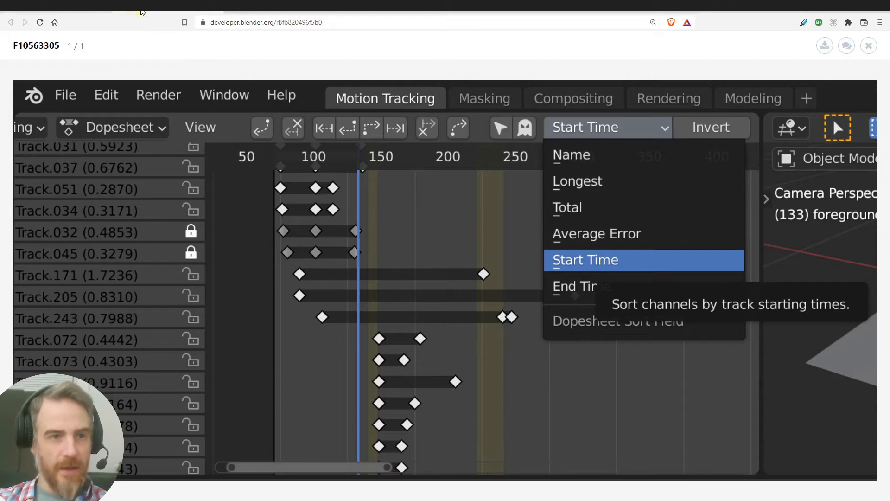
{"action": "key", "text": "Escape"}
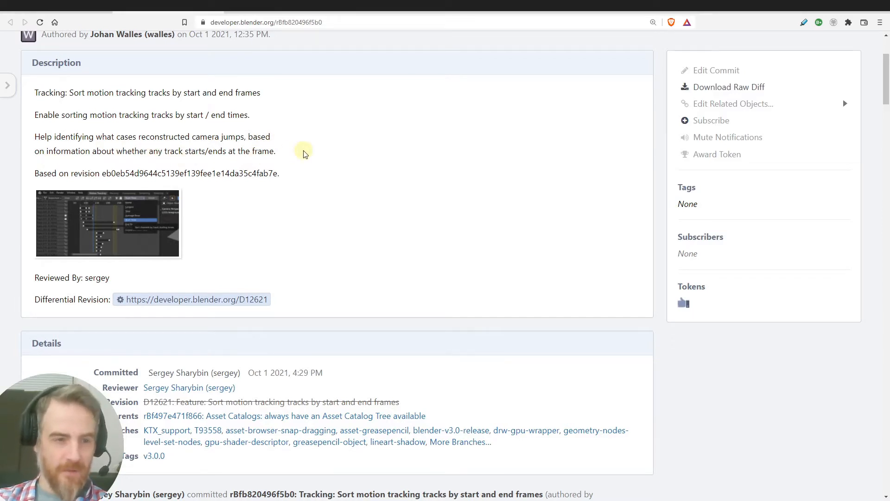
- Return to the VFX & Video notes, open the updated camera presets commit and read its description
{"action": "middle_click", "coordinate": [179, 7]}
{"action": "scroll", "coordinate": [217, 180], "scroll_direction": "down", "scroll_amount": 1}
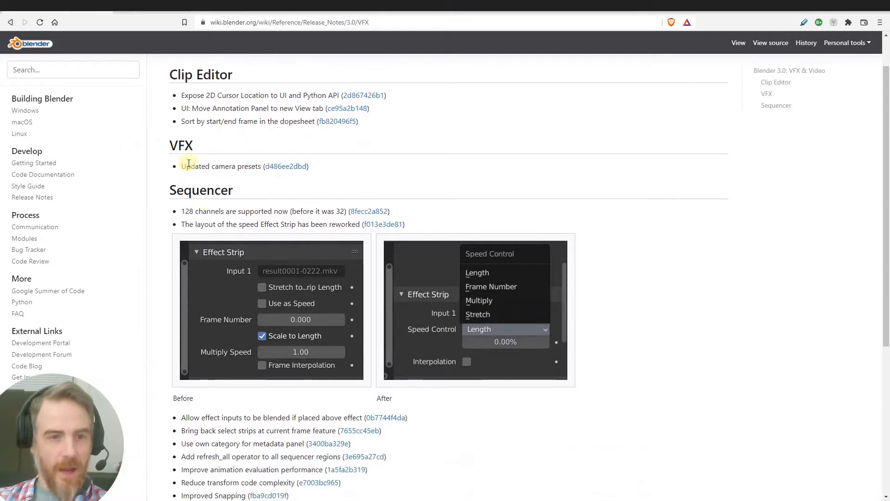
{"action": "key", "text": "ctrl+Tab"}
{"action": "left_click_drag", "start_coordinate": [39, 161], "coordinate": [310, 155]}
{"action": "left_click", "coordinate": [298, 162]}
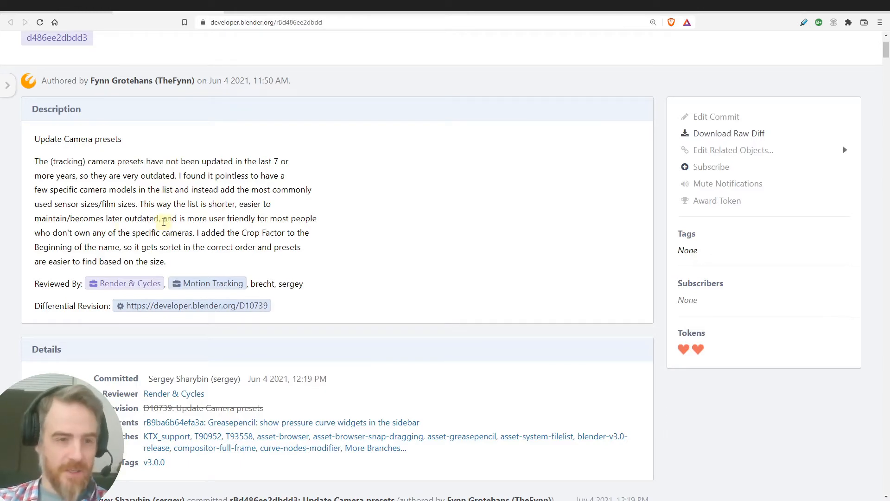
{"action": "mouse_move", "coordinate": [172, 222]}
{"action": "left_mouse_down"}
{"action": "mouse_move", "coordinate": [221, 212]}
{"action": "mouse_move", "coordinate": [302, 218]}
{"action": "mouse_move", "coordinate": [180, 230]}
{"action": "left_mouse_up"}
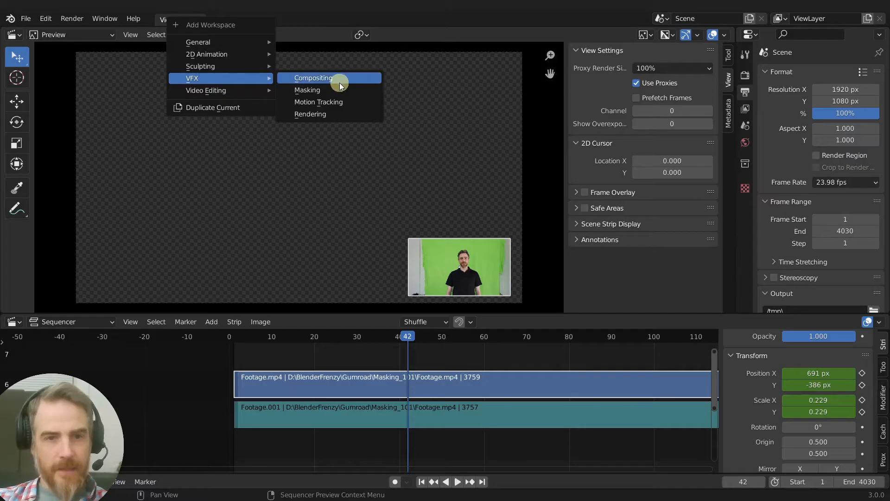
- Switch to Blender, add a Motion Tracking workspace and expand the Camera settings in the clip's track properties
{"action": "left_click", "coordinate": [329, 103]}
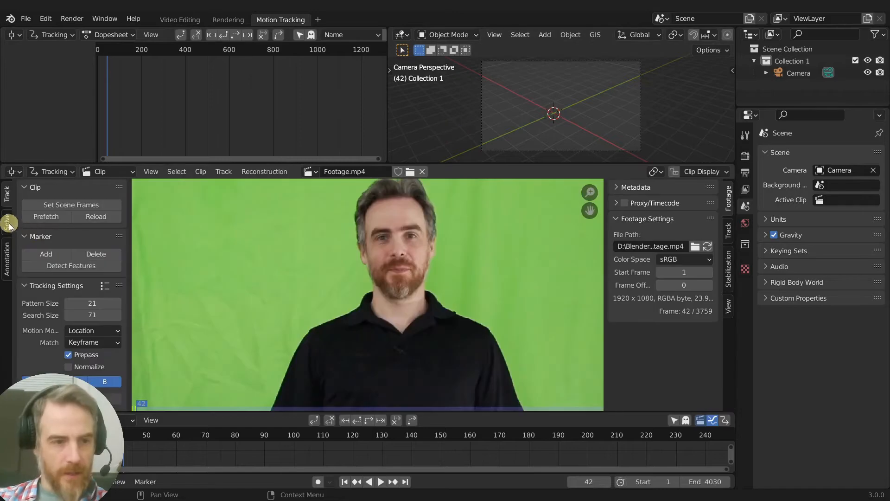
{"action": "left_click", "coordinate": [7, 223]}
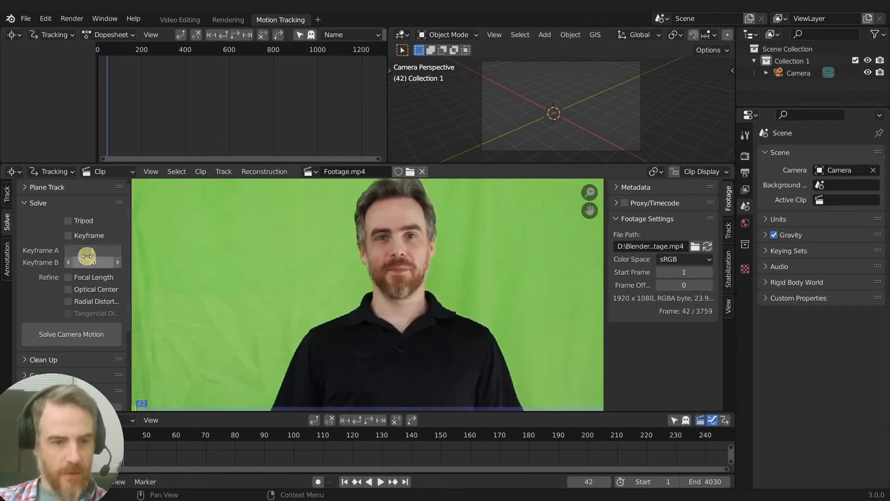
{"action": "scroll", "coordinate": [73, 249], "scroll_direction": "down", "scroll_amount": 5}
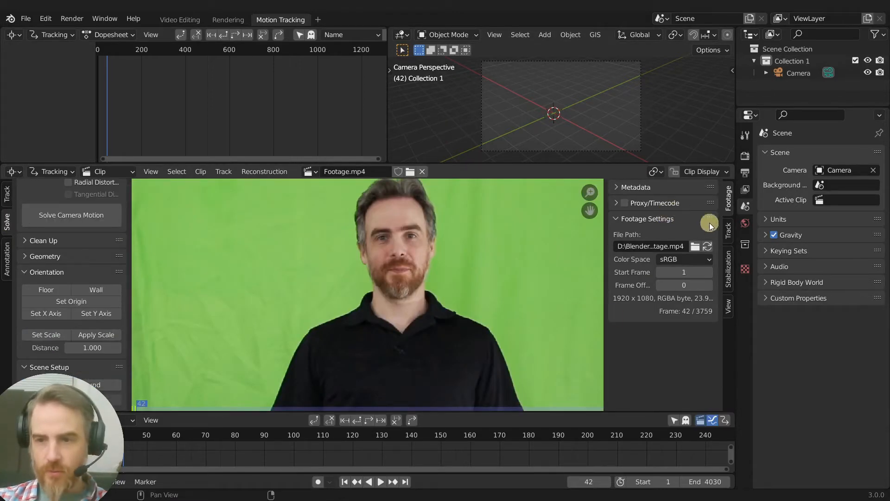
{"action": "left_click", "coordinate": [728, 235]}
{"action": "left_click", "coordinate": [634, 272]}
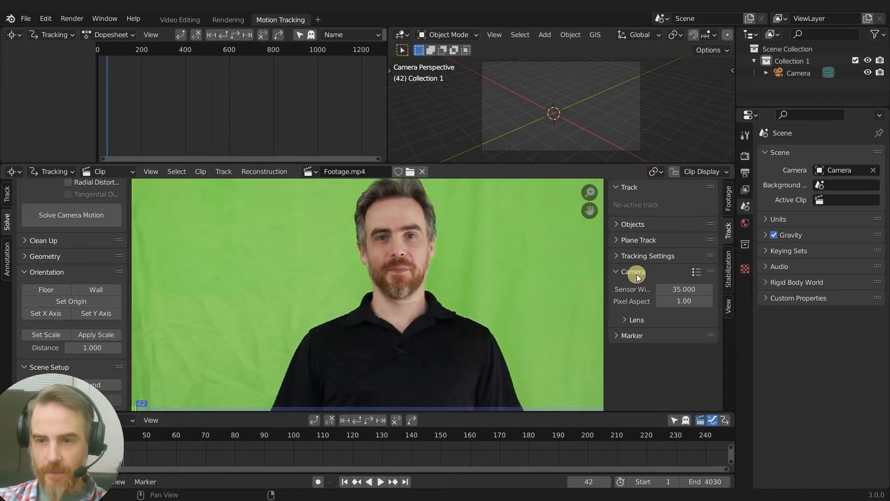
- Examine the list of camera sensor presets available for the tracking camera
{"action": "left_click", "coordinate": [696, 272]}
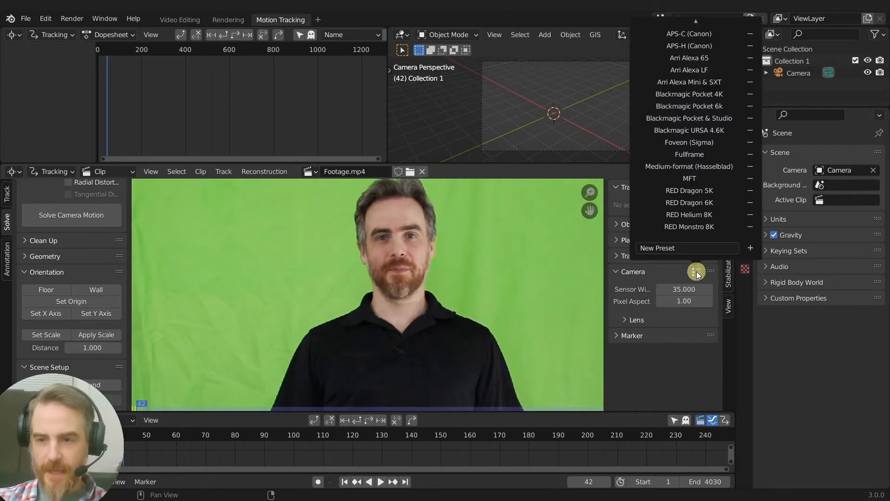
{"action": "scroll", "coordinate": [701, 186], "scroll_direction": "up", "scroll_amount": 5}
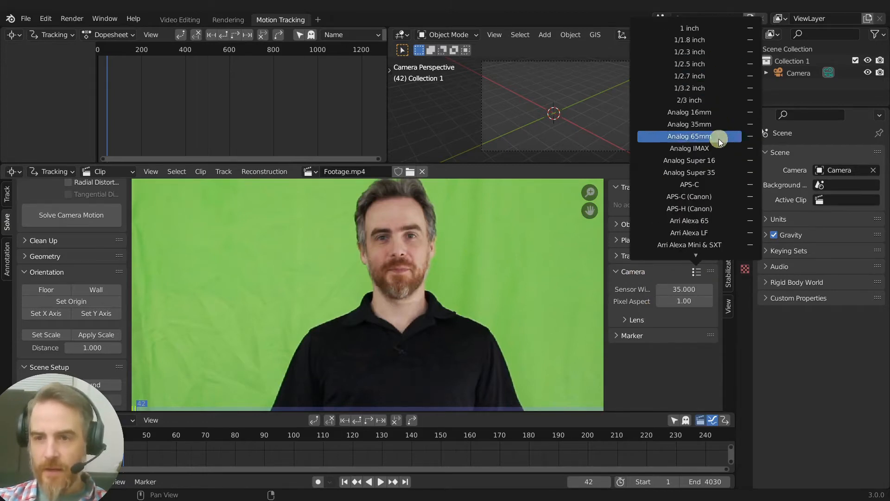
{"action": "scroll", "coordinate": [700, 191], "scroll_direction": "down", "scroll_amount": 4}
{"action": "scroll", "coordinate": [700, 195], "scroll_direction": "up", "scroll_amount": 6}
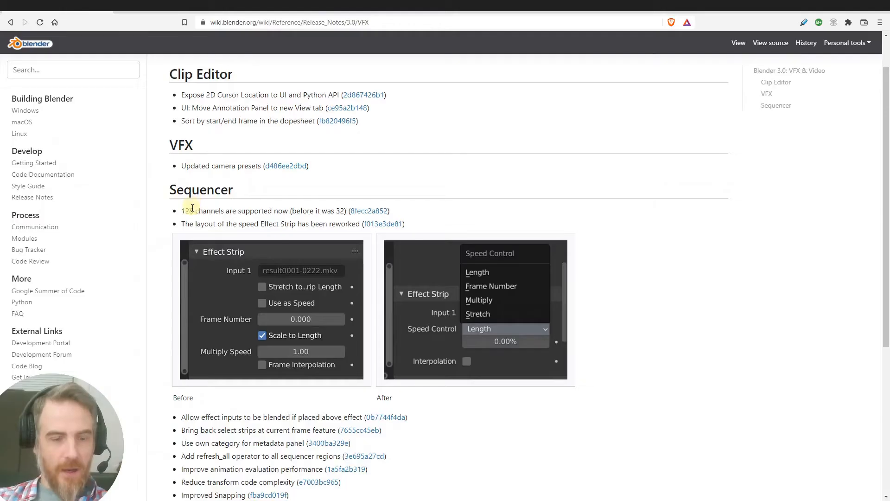
- Switch back to the VFX & Video release notes and read the Sequencer entry on support for 128 channels
{"action": "scroll", "coordinate": [190, 200], "scroll_direction": "down", "scroll_amount": 6}
{"action": "scroll", "coordinate": [195, 174], "scroll_direction": "up", "scroll_amount": 3}
{"action": "scroll", "coordinate": [190, 158], "scroll_direction": "up", "scroll_amount": 2}
{"action": "scroll", "coordinate": [185, 139], "scroll_direction": "down", "scroll_amount": 2}
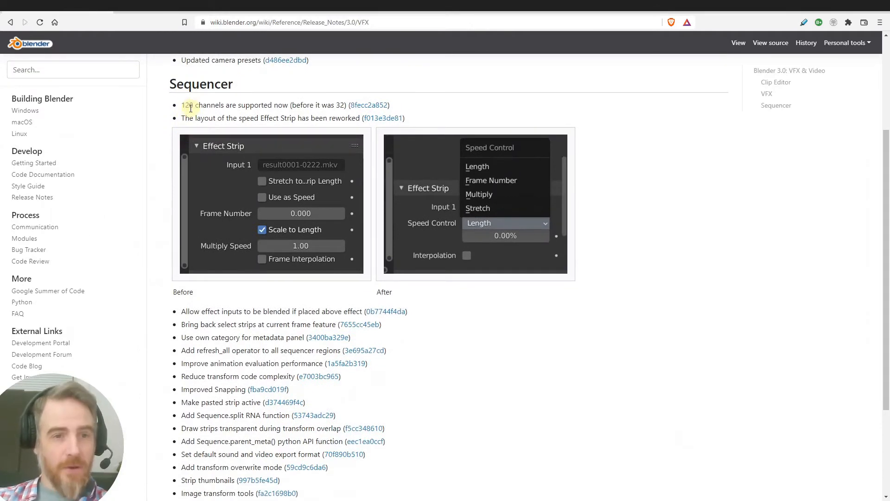
{"action": "left_click_drag", "start_coordinate": [182, 106], "coordinate": [343, 108]}
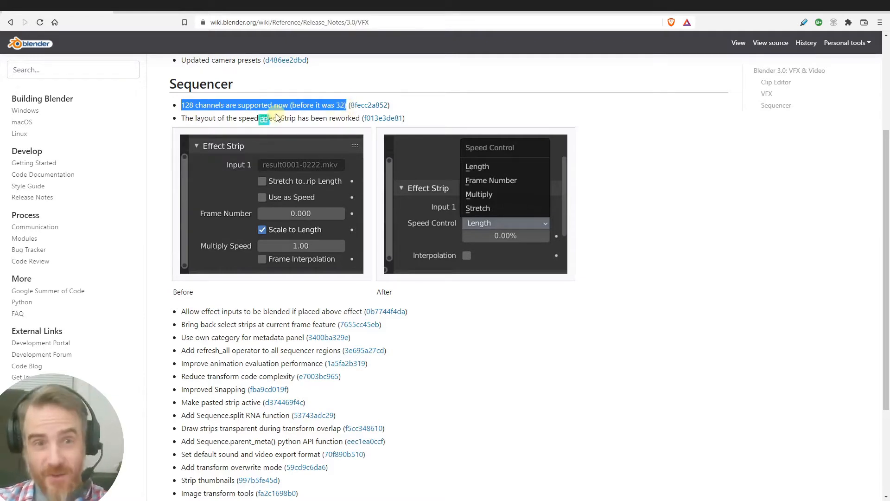
{"action": "left_click", "coordinate": [209, 107]}
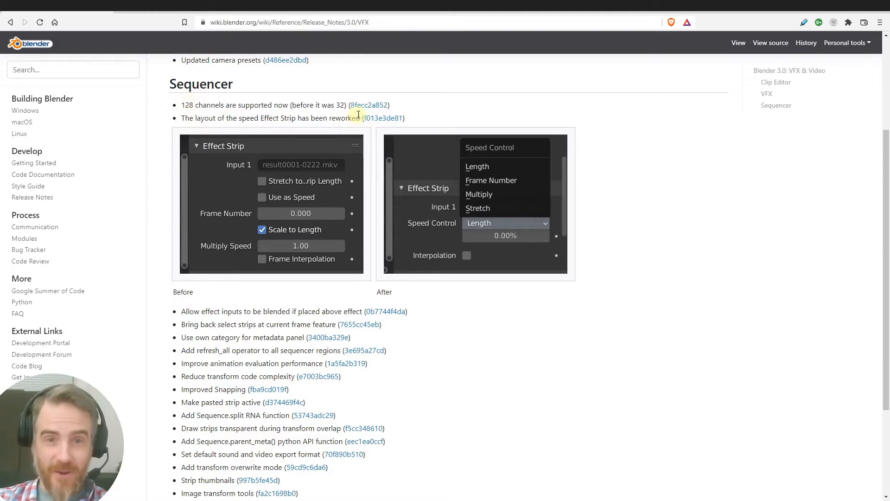
- Open the commit for the 128-channel limit, read its description and close it
{"action": "left_click", "coordinate": [369, 105]}
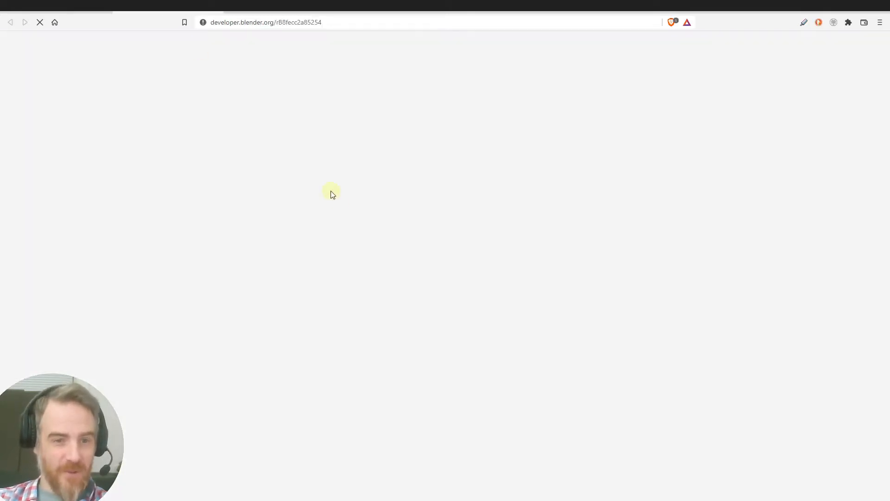
{"action": "scroll", "coordinate": [306, 267], "scroll_direction": "down", "scroll_amount": 5}
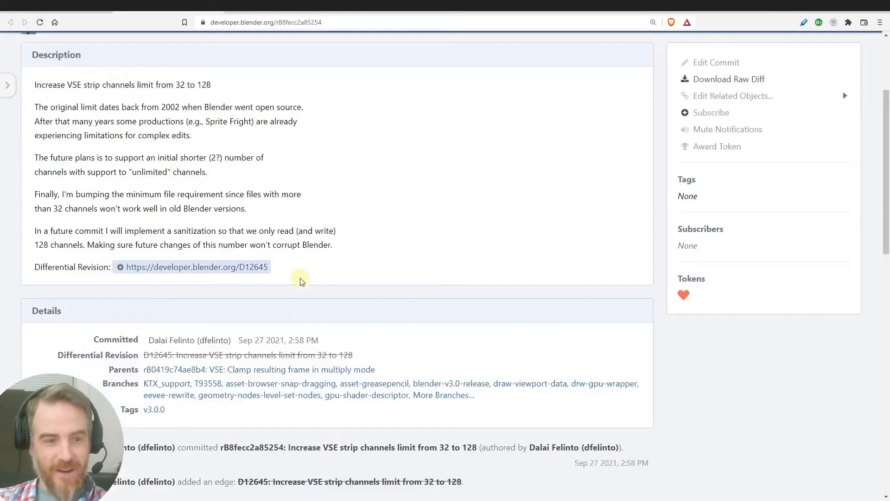
{"action": "scroll", "coordinate": [249, 254], "scroll_direction": "up", "scroll_amount": 3}
{"action": "left_click_drag", "start_coordinate": [82, 211], "coordinate": [210, 230]}
{"action": "left_click", "coordinate": [149, 246]}
{"action": "left_click_drag", "start_coordinate": [96, 297], "coordinate": [324, 300]}
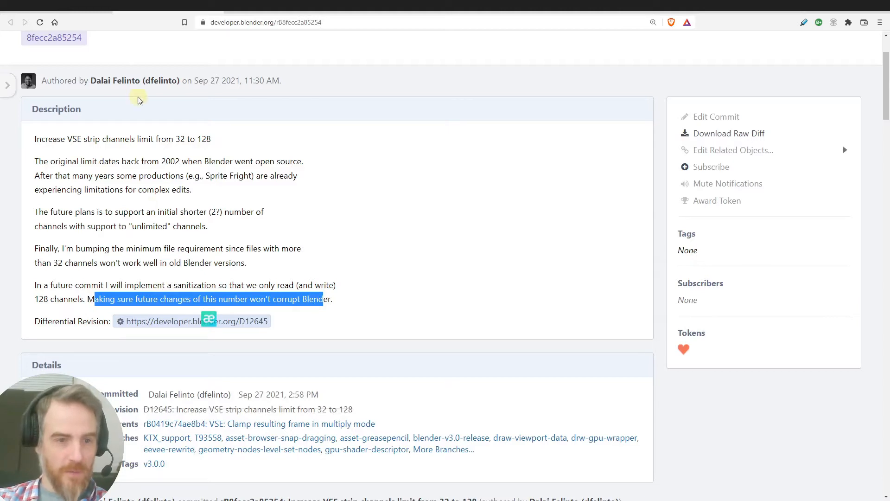
{"action": "left_click", "coordinate": [163, 10]}
- Open the commit for the reworked speed Effect Strip layout and read its list of changes
{"action": "left_click_drag", "start_coordinate": [180, 119], "coordinate": [360, 118]}
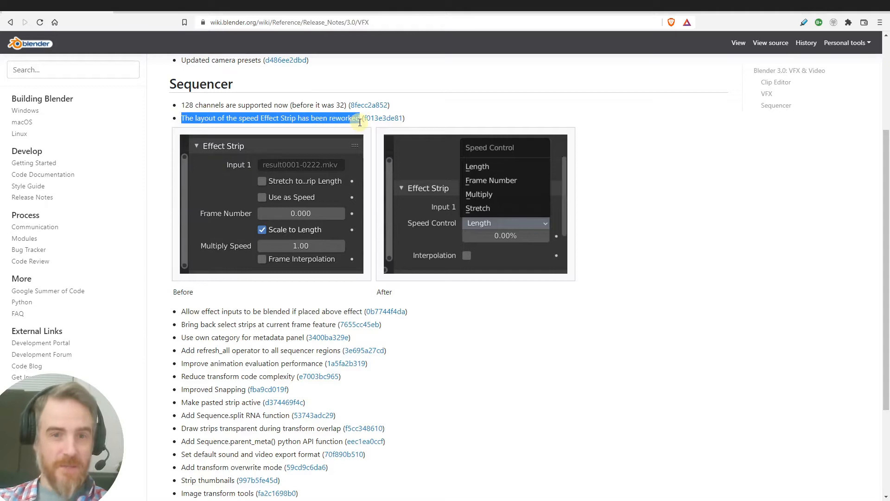
{"action": "left_click", "coordinate": [396, 122]}
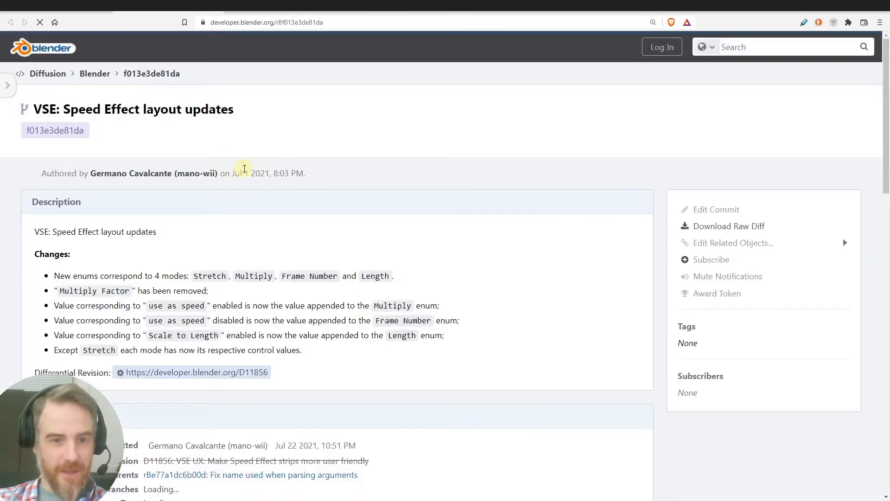
{"action": "scroll", "coordinate": [78, 185], "scroll_direction": "down", "scroll_amount": 2}
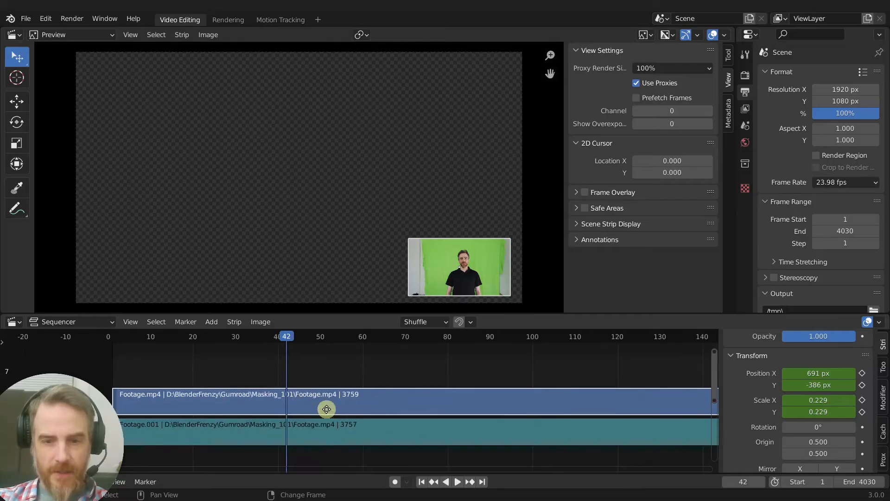
- Split both the video and sound strips of Footage.mp4 at frame 42 in Blender's sequencer
{"action": "scroll", "coordinate": [361, 399], "scroll_direction": "down", "scroll_amount": 4}
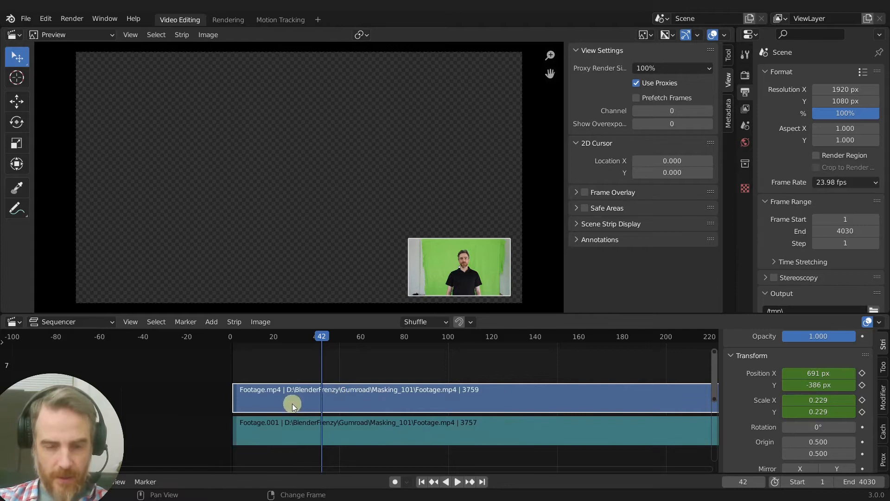
{"action": "left_click", "coordinate": [297, 424], "text": "shift"}
{"action": "key", "text": "k"}
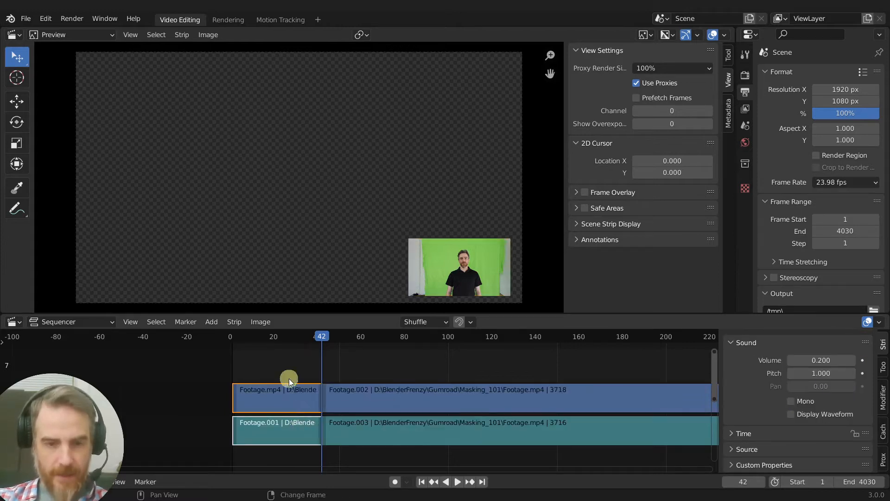
- Add a Speed Control effect strip to the video segment before frame 42
{"action": "scroll", "coordinate": [298, 358], "scroll_direction": "up", "scroll_amount": 3, "text": "ctrl"}
{"action": "scroll", "coordinate": [310, 380], "scroll_direction": "up", "scroll_amount": 5}
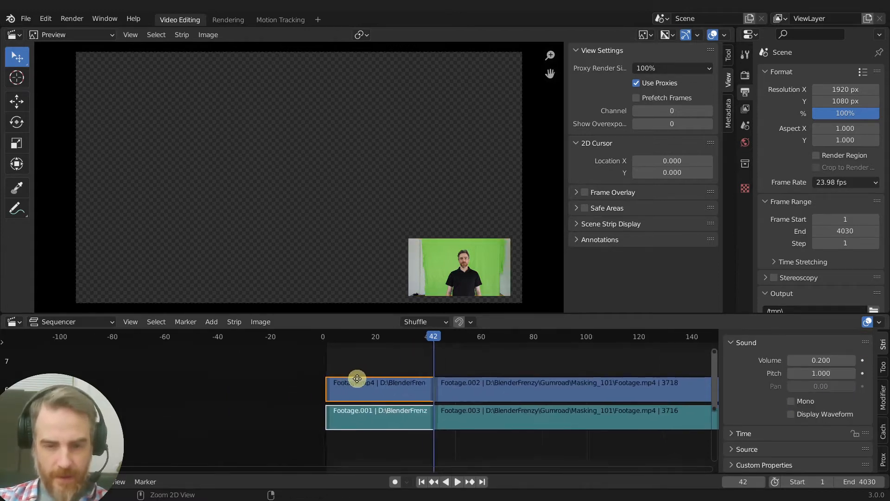
{"action": "left_click", "coordinate": [335, 405]}
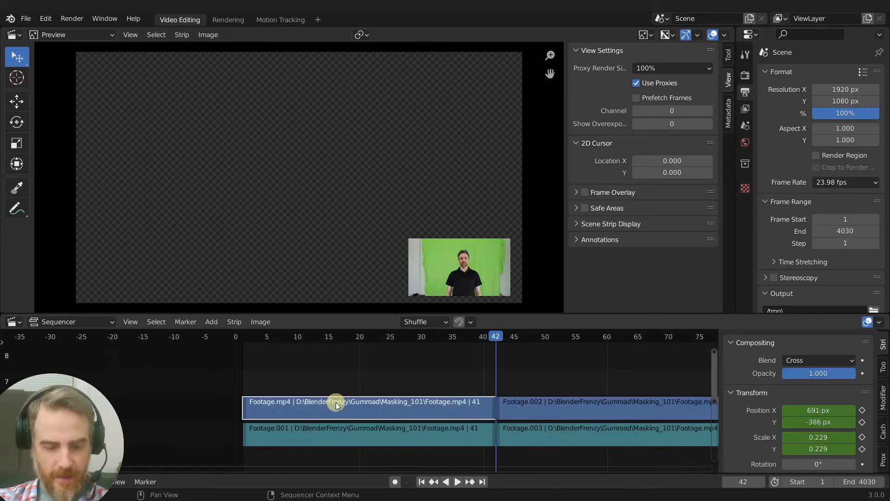
{"action": "key", "text": "shift+a"}
{"action": "mouse_move", "coordinate": [319, 464]}
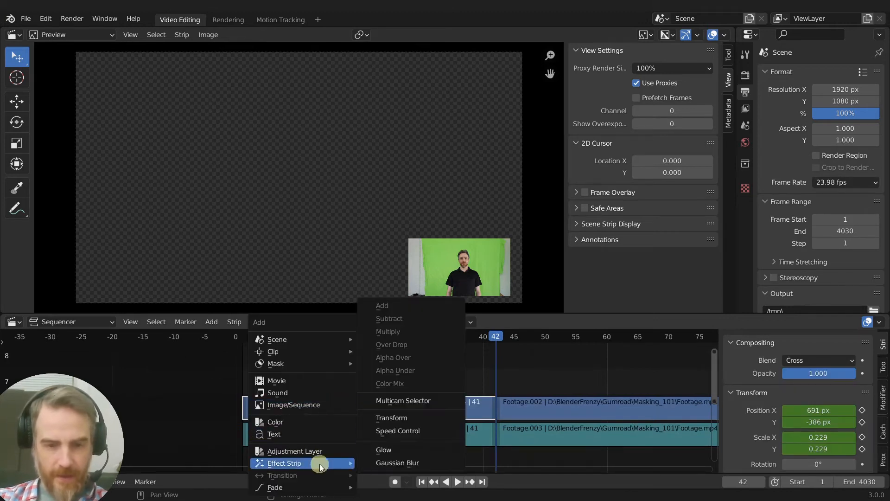
{"action": "left_click", "coordinate": [402, 433]}
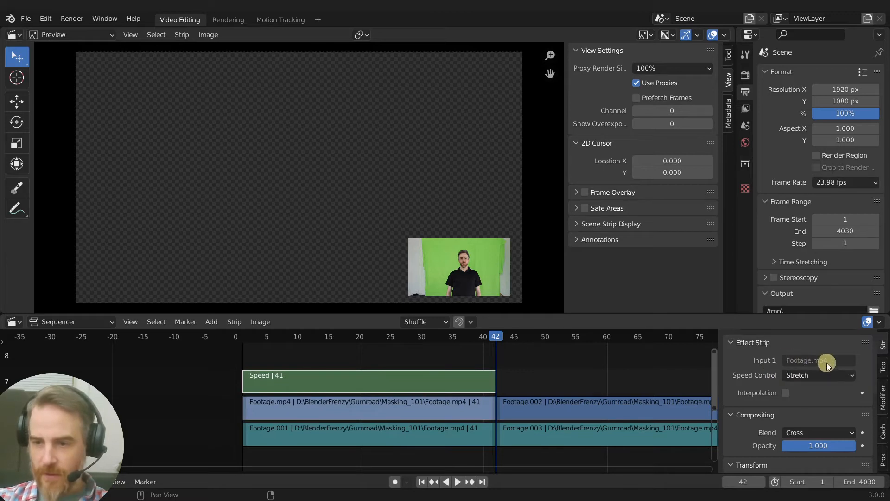
- Review the Speed Control modes of the speed effect strip and choose Stretch
{"action": "left_click", "coordinate": [848, 374]}
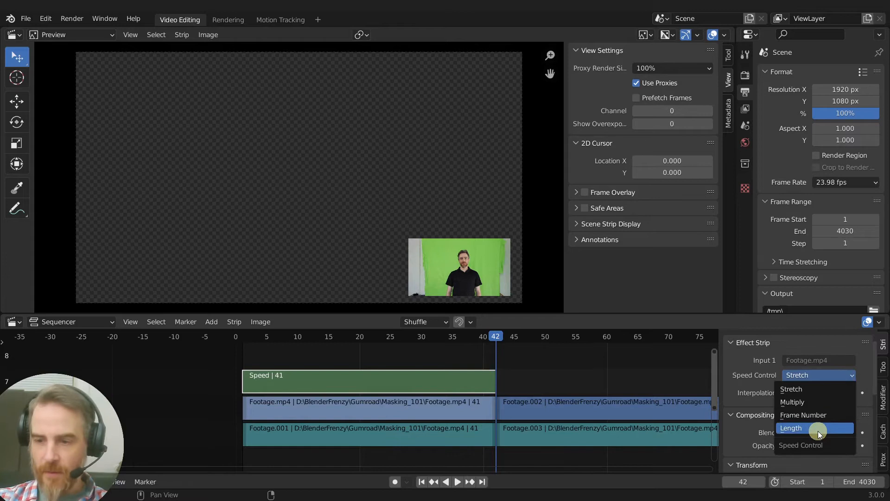
{"action": "left_click", "coordinate": [811, 388]}
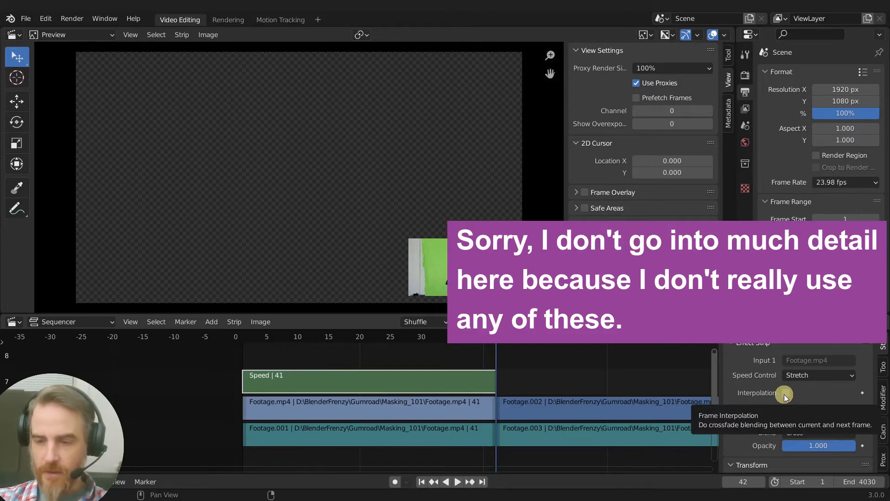
- Shorten the first segment's Speed, Footage.mp4 and sound strips together to 22 frames and play the result
{"action": "left_click", "coordinate": [494, 404]}
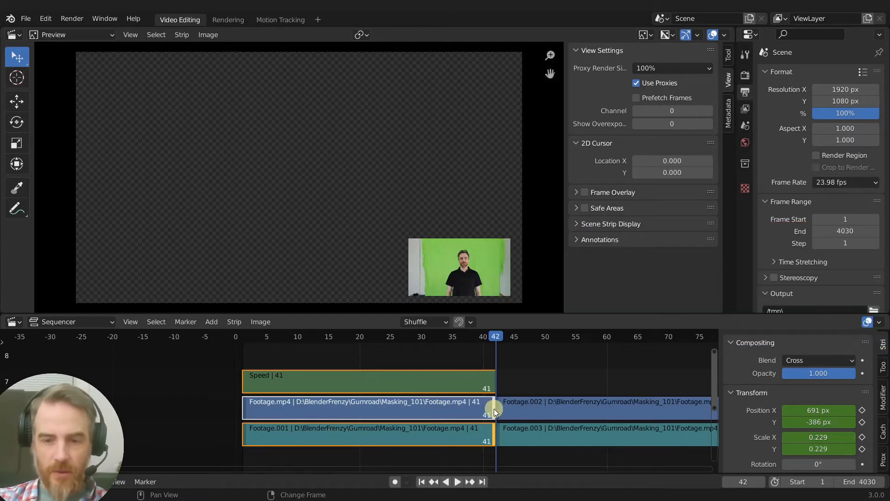
{"action": "left_click_drag", "start_coordinate": [494, 408], "coordinate": [378, 412]}
{"action": "middle_click_drag", "start_coordinate": [328, 361], "coordinate": [396, 375]}
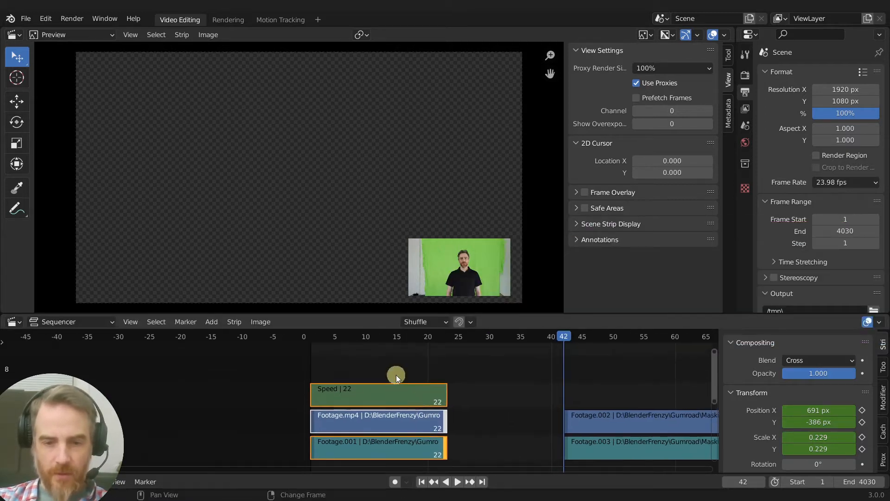
{"action": "left_click", "coordinate": [340, 339]}
{"action": "key", "text": "space"}
{"action": "key", "text": "space"}
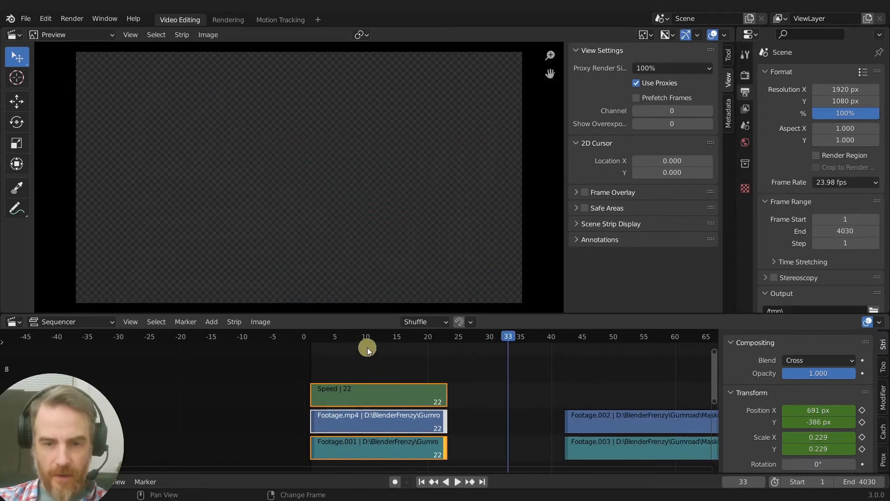
- Split the Footage.002 video strip and the Footage.003 sound strip at frame 60
{"action": "middle_click_drag", "start_coordinate": [410, 360], "coordinate": [362, 349]}
{"action": "middle_click_drag", "start_coordinate": [419, 393], "coordinate": [407, 393]}
{"action": "middle_click_drag", "start_coordinate": [519, 389], "coordinate": [309, 380]}
{"action": "right_click_drag", "start_coordinate": [437, 366], "coordinate": [405, 367], "text": "shift"}
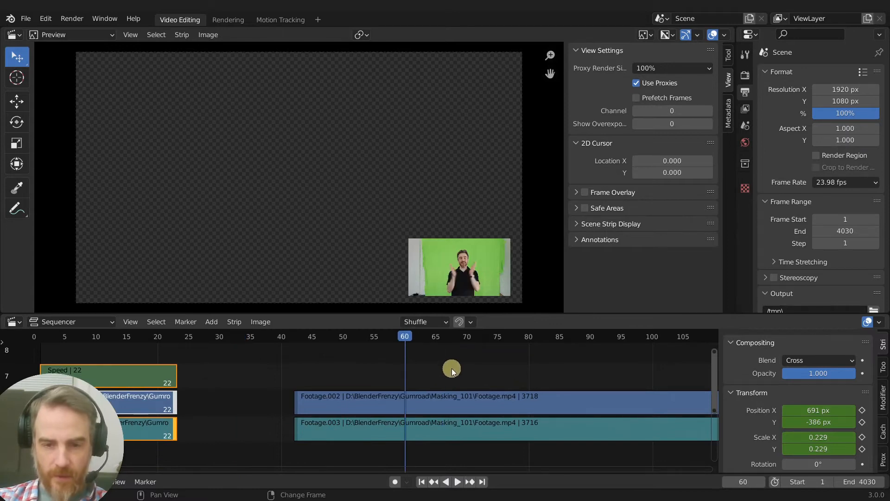
{"action": "left_click", "coordinate": [434, 411]}
{"action": "left_click", "coordinate": [428, 431]}
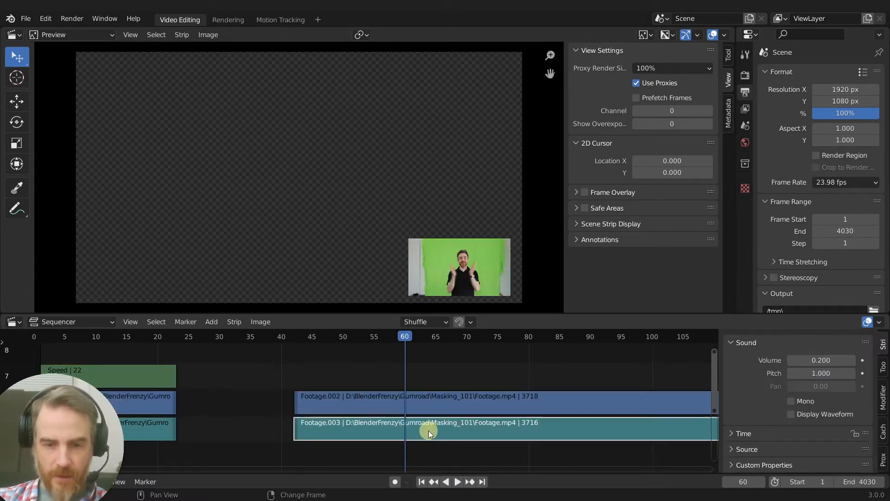
{"action": "left_click", "coordinate": [439, 402], "text": "shift"}
{"action": "key", "text": "k"}
- Move the Footage.004 and Footage.005 strips so that they start at about frame 63
{"action": "middle_click_drag", "start_coordinate": [383, 368], "coordinate": [399, 360]}
{"action": "right_click", "coordinate": [391, 377], "text": "shift"}
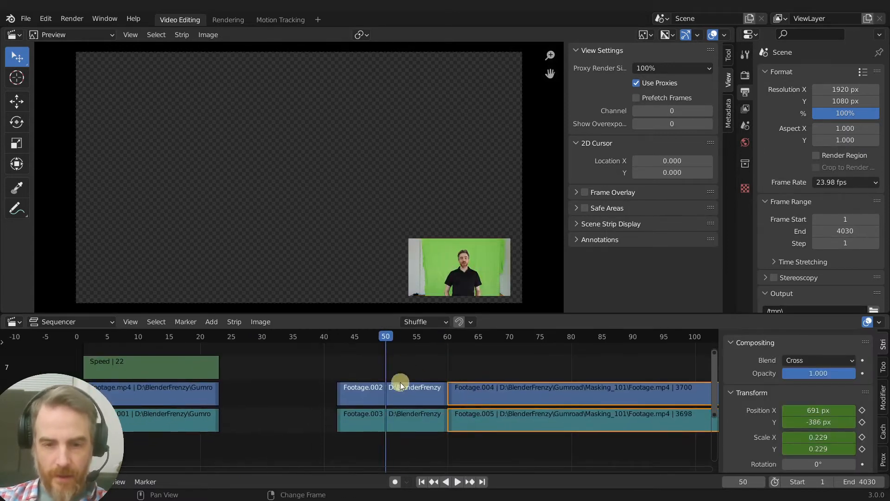
{"action": "left_click_drag", "start_coordinate": [482, 388], "coordinate": [502, 387]}
- Set the Footage.002 strip's position to 0 px and scale to 1.000 on both axes, and clear its transform keyframes
{"action": "left_click", "coordinate": [385, 387], "text": "ctrl"}
{"action": "right_click_drag", "start_coordinate": [390, 358], "coordinate": [359, 362], "text": "shift"}
{"action": "left_click_drag", "start_coordinate": [814, 410], "coordinate": [819, 449]}
{"action": "type", "text": "0"}
{"action": "key", "text": "Return"}
{"action": "type", "text": "1"}
{"action": "key", "text": "Return"}
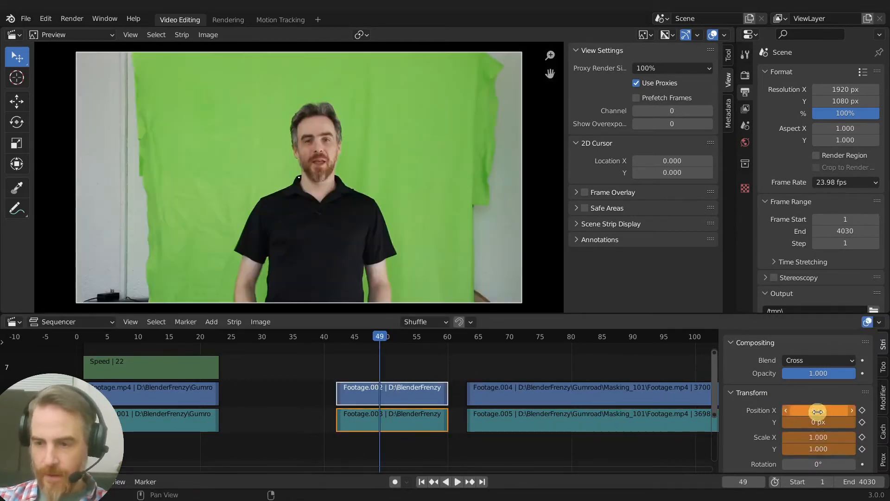
{"action": "right_click", "coordinate": [820, 421]}
{"action": "left_click", "coordinate": [779, 352]}
- Add a Speed Control effect strip to the short Footage.002 segment
{"action": "middle_click_drag", "start_coordinate": [405, 396], "coordinate": [428, 396]}
{"action": "left_click", "coordinate": [427, 397]}
{"action": "key", "text": "shift+a"}
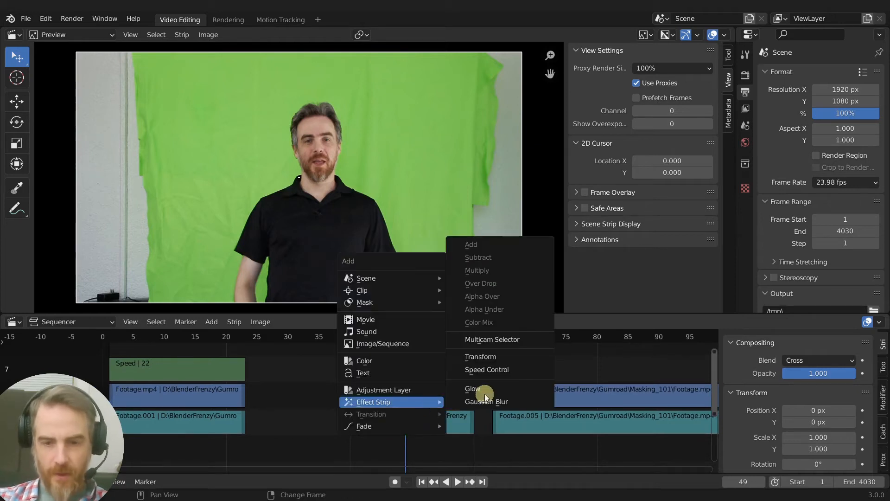
{"action": "left_click", "coordinate": [496, 369]}
- Try shortening the Footage.002 segment from its end and play it back to check the sped-up footage
{"action": "left_click_drag", "start_coordinate": [470, 399], "coordinate": [397, 400]}
{"action": "middle_click_drag", "start_coordinate": [408, 399], "coordinate": [473, 416]}
{"action": "left_click", "coordinate": [469, 339]}
{"action": "key", "text": "space"}
{"action": "middle_click_drag", "start_coordinate": [541, 368], "coordinate": [370, 378]}
{"action": "key", "text": "space"}
- Undo the segment's shortening and the added Speed Control effect
{"action": "mouse_move", "coordinate": [503, 399]}
{"action": "middle_mouse_down", "text": "ctrl"}
{"action": "mouse_move", "coordinate": [332, 394]}
{"action": "mouse_move", "coordinate": [510, 390]}
{"action": "middle_mouse_up", "text": "ctrl"}
{"action": "key", "text": "ctrl+z"}
{"action": "key", "text": "ctrl+z"}
{"action": "key", "text": "ctrl+z"}
{"action": "key", "text": "ctrl+z"}
{"action": "key", "text": "ctrl+z"}
{"action": "middle_click_drag", "start_coordinate": [467, 350], "coordinate": [481, 362]}
{"action": "key", "text": "ctrl+z"}
{"action": "key", "text": "ctrl+z"}
- Extend the ends of the Footage.002 and Footage.003 strips until both are 182 frames long, playing the footage along the way
{"action": "left_click", "coordinate": [628, 408]}
{"action": "left_click", "coordinate": [628, 393], "text": "shift"}
{"action": "key", "text": "g"}
{"action": "key", "text": "space"}
{"action": "middle_click_drag", "start_coordinate": [621, 398], "coordinate": [490, 398], "text": "ctrl"}
{"action": "key", "text": "space"}
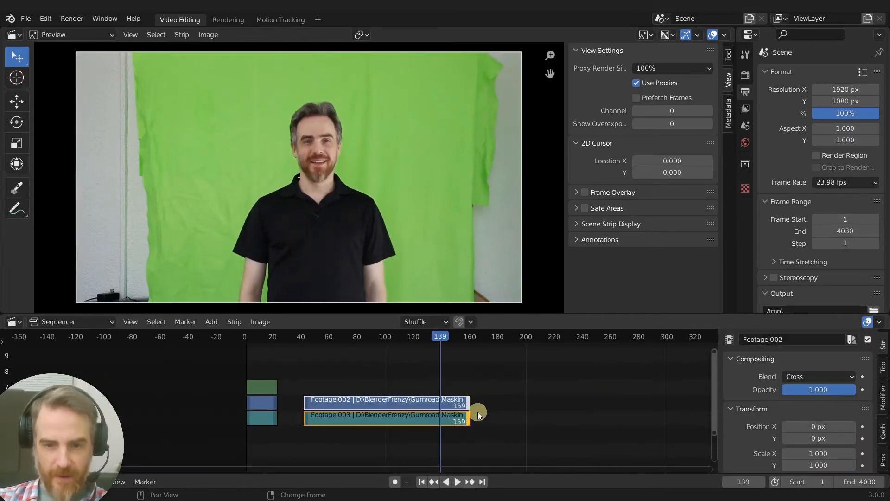
{"action": "key", "text": "g"}
{"action": "left_click", "coordinate": [564, 408]}
- Add a Speed Control effect strip to the extended Footage.002 video strip
{"action": "left_click", "coordinate": [483, 399]}
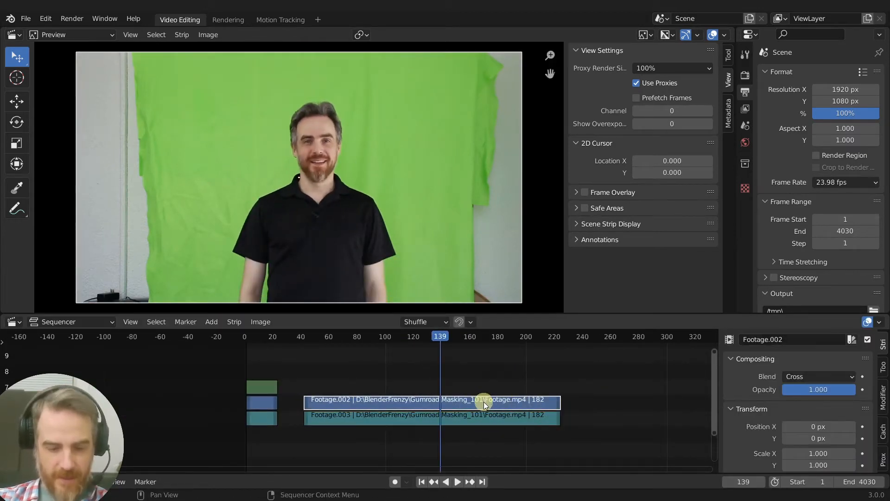
{"action": "key", "text": "shift+a"}
{"action": "mouse_move", "coordinate": [484, 402]}
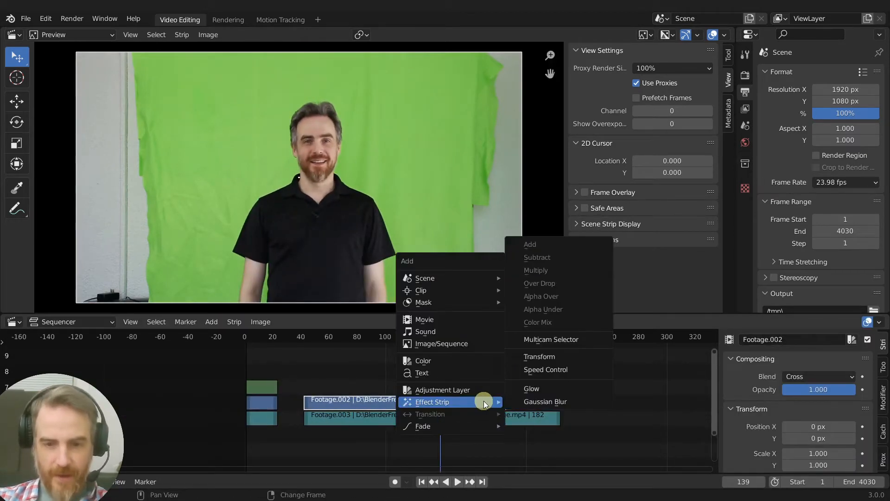
{"action": "left_click", "coordinate": [554, 369]}
- Shorten the Footage.002 strip with its speed effect and sound to 38 frames, and play and scrub through it
{"action": "left_click", "coordinate": [558, 405], "text": "ctrl"}
{"action": "key", "text": "g"}
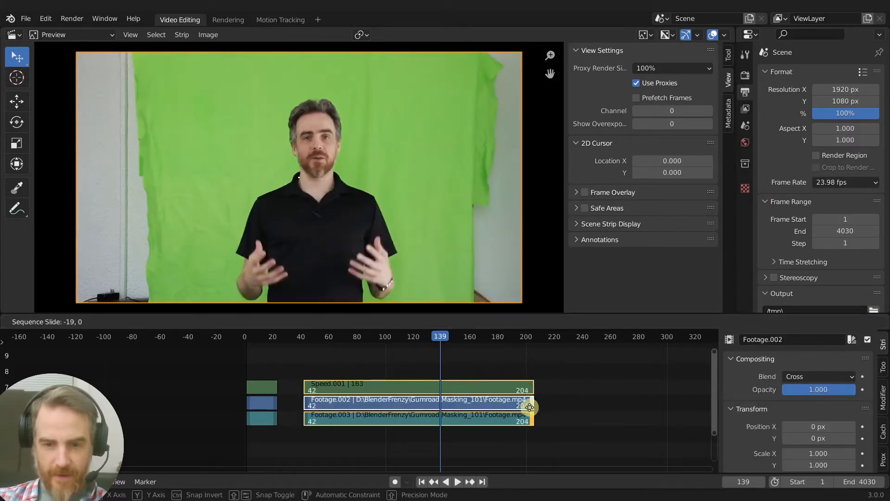
{"action": "left_click", "coordinate": [353, 408]}
{"action": "middle_click_drag", "start_coordinate": [375, 410], "coordinate": [470, 410]}
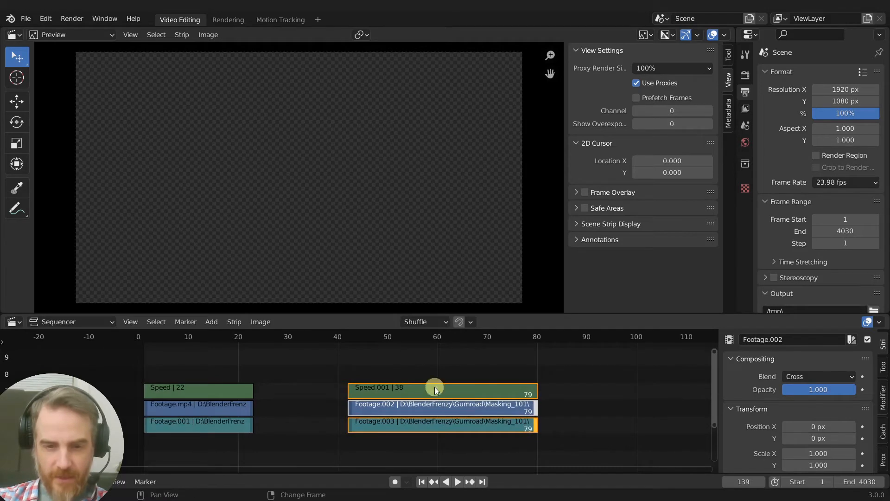
{"action": "left_click", "coordinate": [357, 341]}
{"action": "key", "text": "space"}
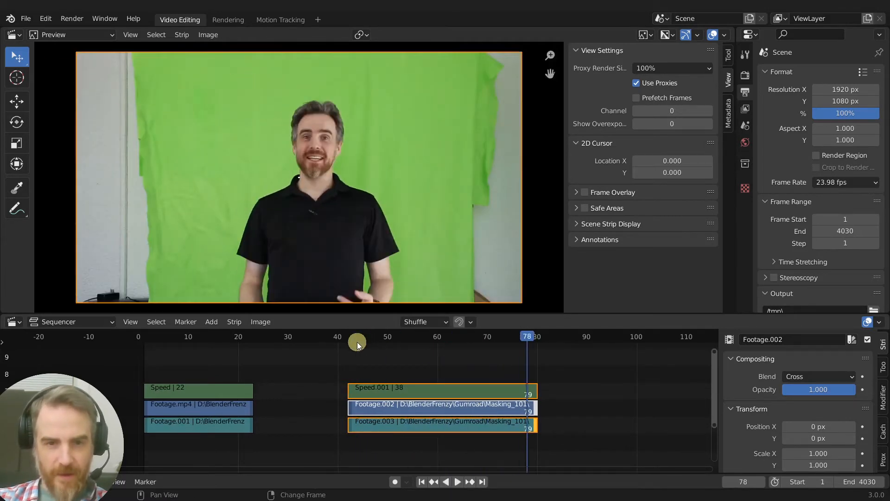
{"action": "left_click_drag", "start_coordinate": [533, 338], "coordinate": [453, 401]}
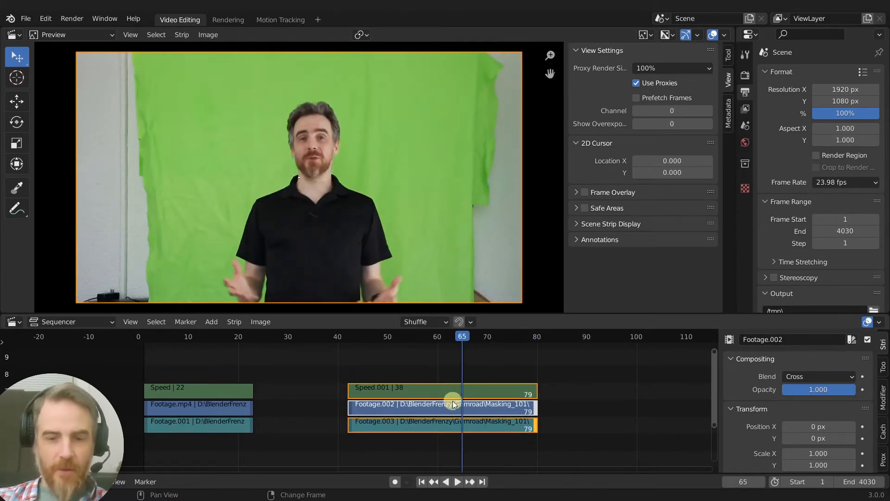
- Delete the speed effect above Footage.002 and extend the video and sound strips to 120 frames
{"action": "left_click", "coordinate": [424, 408]}
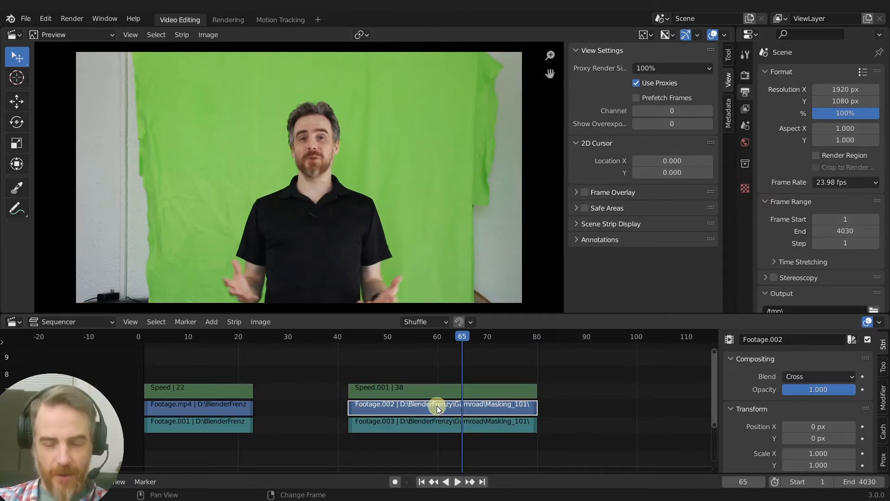
{"action": "left_click", "coordinate": [486, 387], "text": "ctrl"}
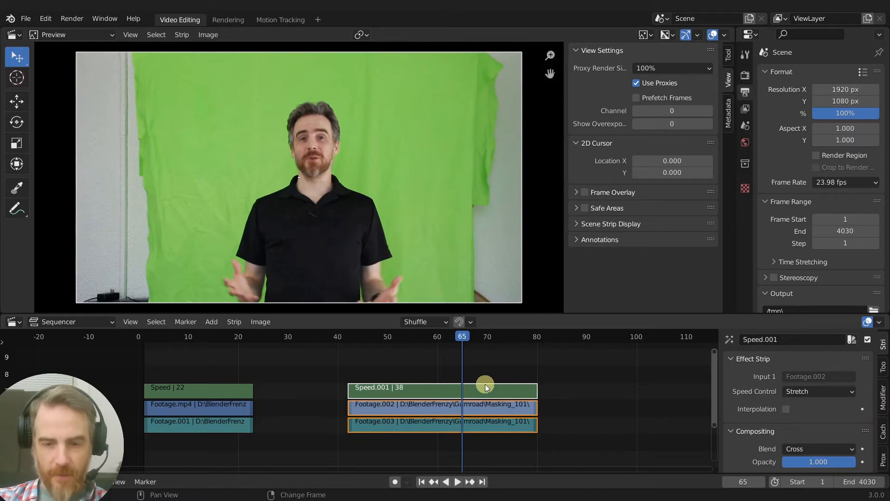
{"action": "left_click", "coordinate": [483, 391]}
{"action": "key", "text": "Delete"}
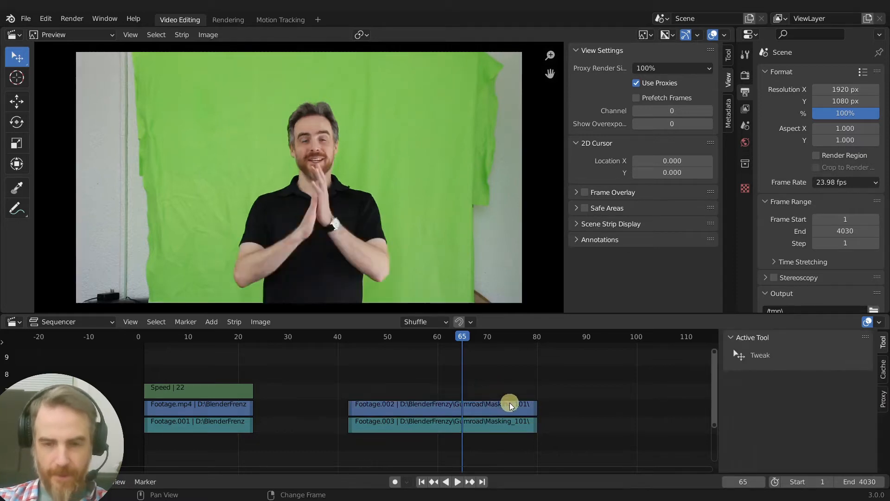
{"action": "scroll", "coordinate": [489, 406], "scroll_direction": "down", "scroll_amount": 4}
{"action": "left_click_drag", "start_coordinate": [395, 394], "coordinate": [631, 390]}
- Turn the Footage.002 video strip into a meta strip and add a Speed Control effect to it
{"action": "left_click", "coordinate": [555, 394]}
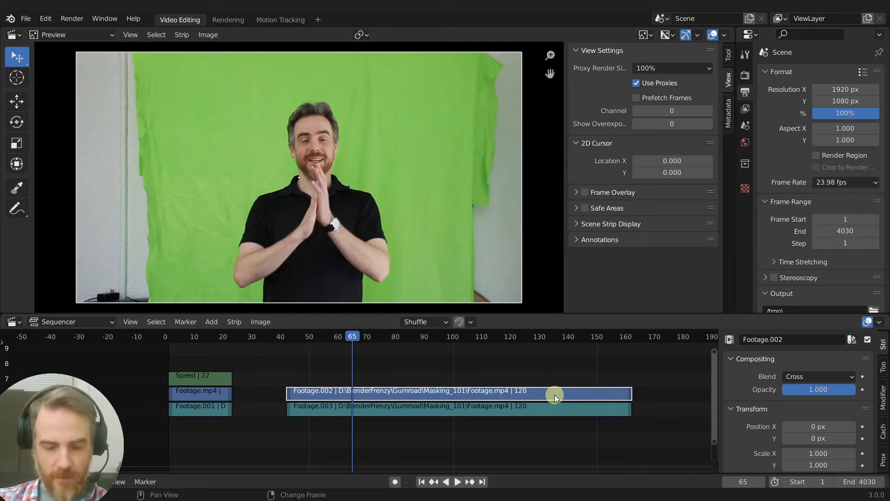
{"action": "key", "text": "ctrl+g"}
{"action": "middle_click_drag", "start_coordinate": [444, 391], "coordinate": [463, 411]}
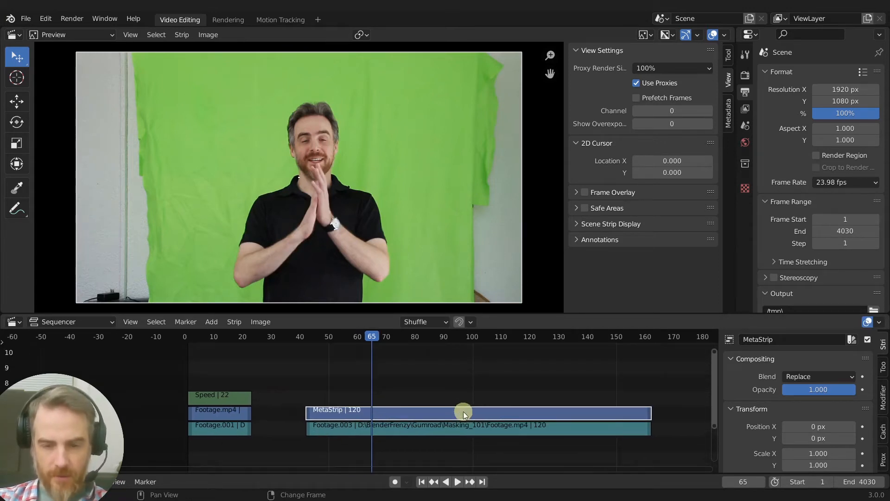
{"action": "key", "text": "shift+a"}
{"action": "mouse_move", "coordinate": [547, 407]}
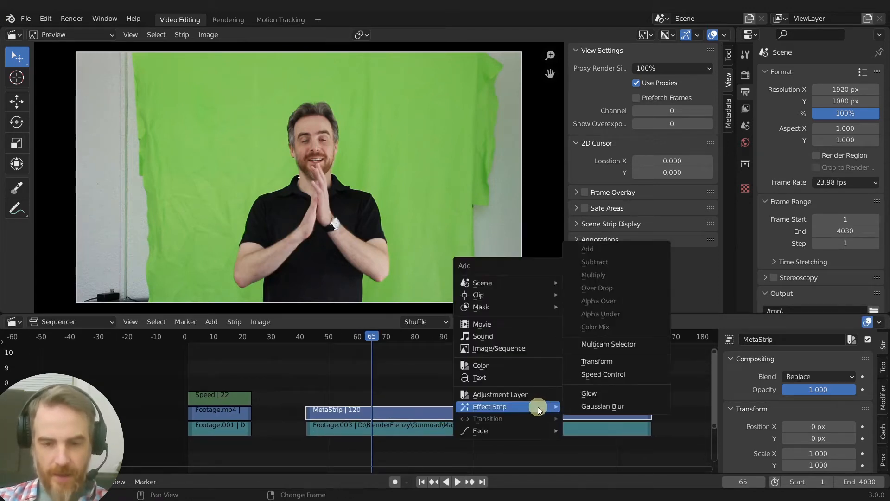
{"action": "left_click", "coordinate": [603, 374]}
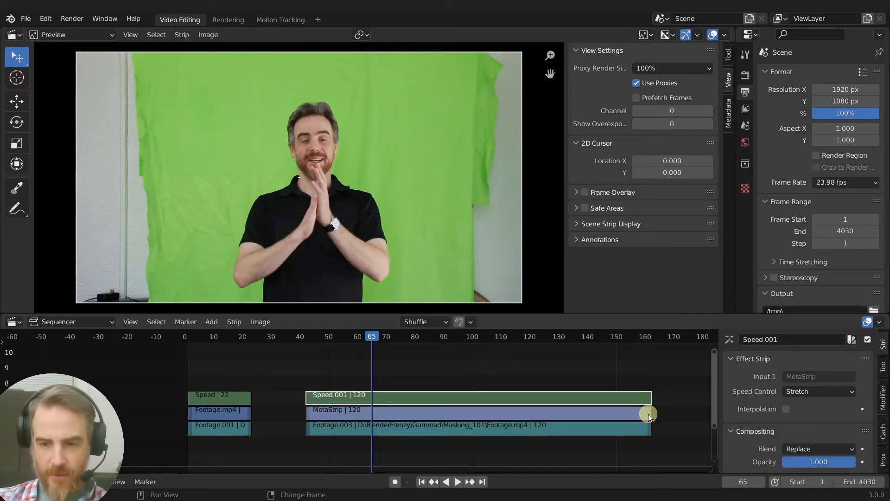
- Try shortening the meta strip with its speed effect and sound to 25 frames and play the result
{"action": "left_click_drag", "start_coordinate": [648, 414], "coordinate": [355, 404]}
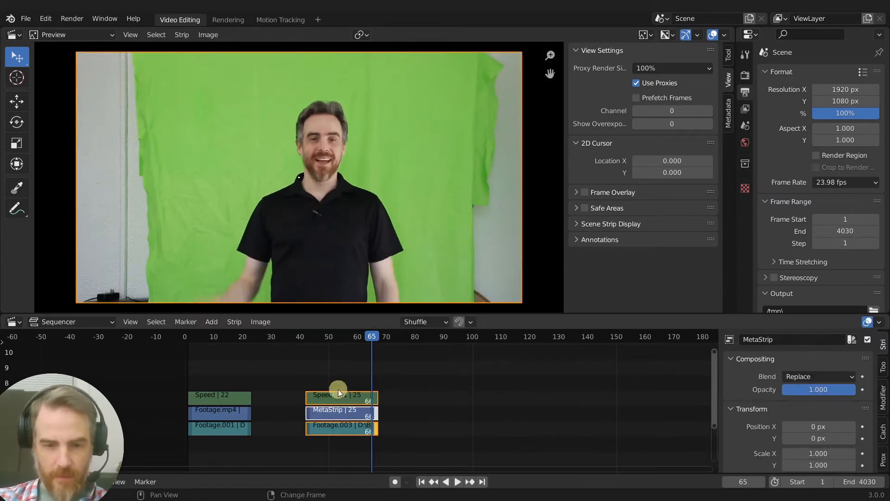
{"action": "left_click", "coordinate": [308, 335]}
{"action": "key", "text": "space"}
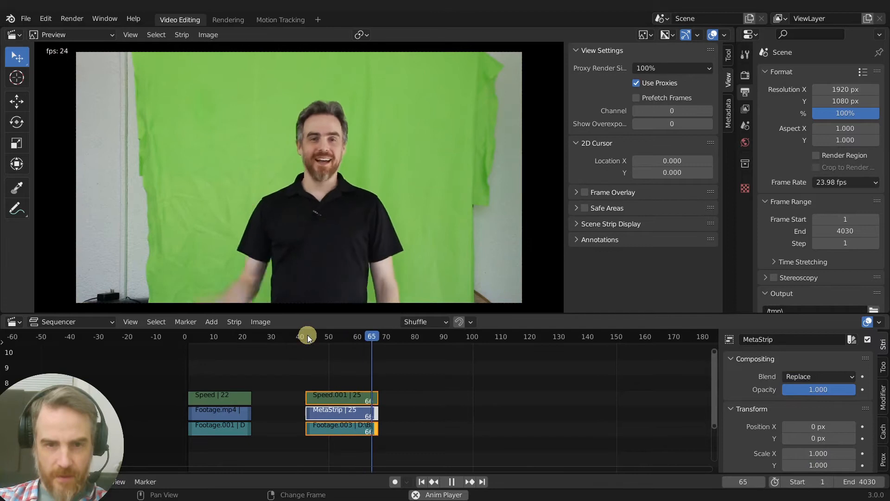
{"action": "middle_click_drag", "start_coordinate": [333, 344], "coordinate": [424, 368]}
{"action": "middle_click_drag", "start_coordinate": [447, 364], "coordinate": [362, 371]}
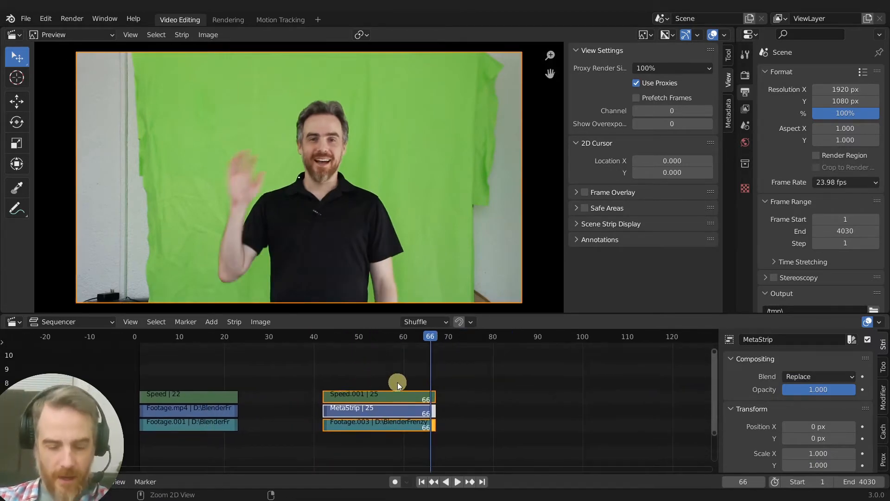
{"action": "key", "text": "ctrl+z"}
{"action": "key", "text": "ctrl+z"}
- Trim the start of the meta strip, its speed effect and the sound strip to frame 134 and play it back
{"action": "middle_click_drag", "start_coordinate": [422, 382], "coordinate": [320, 384]}
{"action": "middle_click_drag", "start_coordinate": [320, 385], "coordinate": [349, 389], "text": "ctrl"}
{"action": "left_click", "coordinate": [267, 428], "text": "ctrl"}
{"action": "left_click_drag", "start_coordinate": [267, 429], "coordinate": [530, 377]}
{"action": "left_click", "coordinate": [518, 338]}
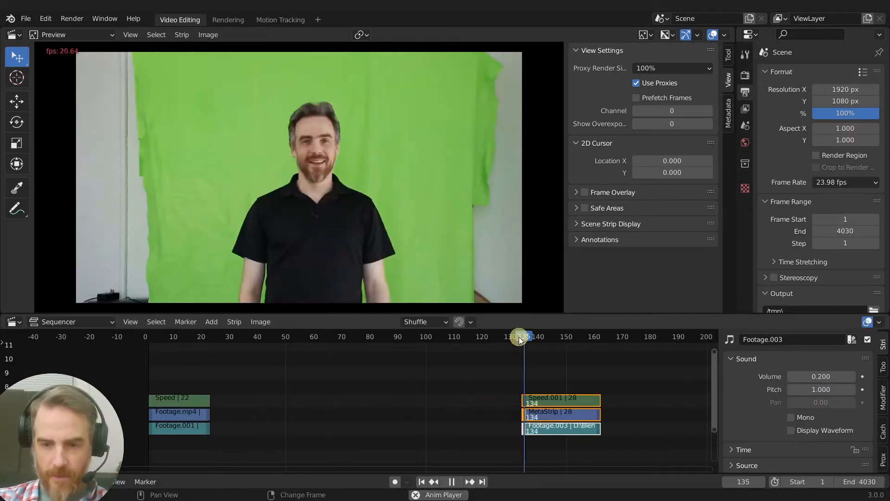
{"action": "key", "text": "space"}
- Extend the start of the meta strip, speed effect and sound back to about frame 63 and preview the playback
{"action": "middle_click_drag", "start_coordinate": [585, 396], "coordinate": [448, 397]}
{"action": "middle_click_drag", "start_coordinate": [374, 402], "coordinate": [479, 391]}
{"action": "left_click_drag", "start_coordinate": [503, 408], "coordinate": [303, 416]}
{"action": "mouse_move", "coordinate": [385, 430]}
{"action": "middle_mouse_down", "text": "ctrl"}
{"action": "mouse_move", "coordinate": [395, 425]}
{"action": "mouse_move", "coordinate": [373, 436]}
{"action": "middle_mouse_up", "text": "ctrl"}
{"action": "right_click", "coordinate": [321, 356]}
{"action": "key", "text": "space"}
{"action": "key", "text": "space"}
- Trim both ends of the meta strip with its speed effect and sound to 35 frames starting at frame 56
{"action": "middle_click_drag", "start_coordinate": [389, 404], "coordinate": [409, 401]}
{"action": "left_click", "coordinate": [380, 393], "text": "shift"}
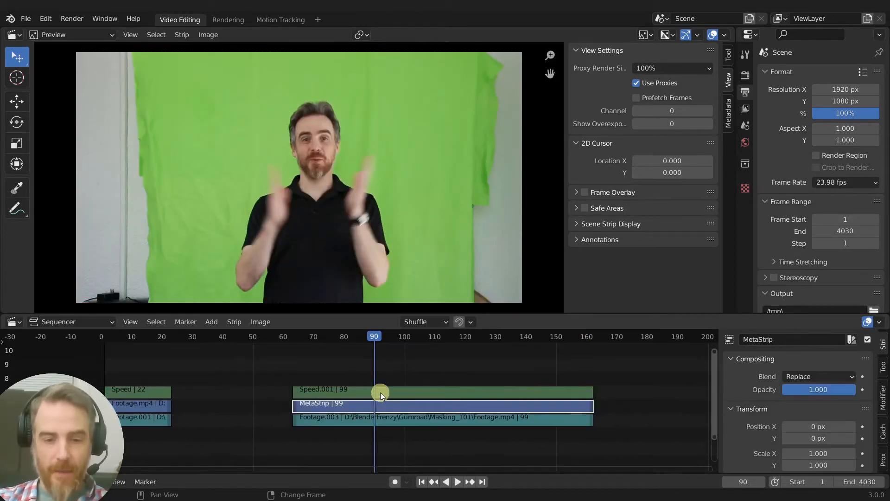
{"action": "left_click", "coordinate": [590, 408]}
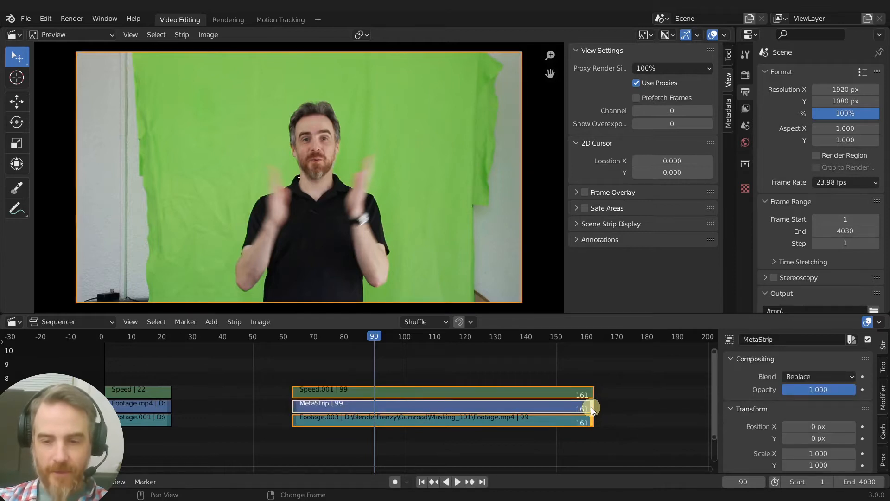
{"action": "left_click_drag", "start_coordinate": [592, 407], "coordinate": [377, 419]}
{"action": "mouse_move", "coordinate": [296, 404]}
{"action": "left_mouse_down"}
{"action": "mouse_move", "coordinate": [246, 393]}
{"action": "mouse_move", "coordinate": [288, 410]}
{"action": "left_mouse_up"}
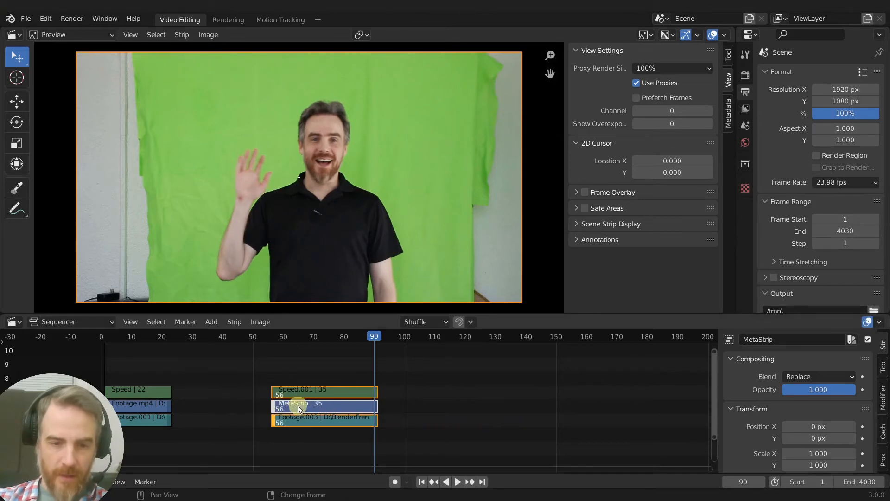
- Undo the meta strip's trims and extend the sound strip at both ends to match it at 120 frames
{"action": "left_click", "coordinate": [298, 406]}
{"action": "left_click", "coordinate": [302, 420], "text": "shift"}
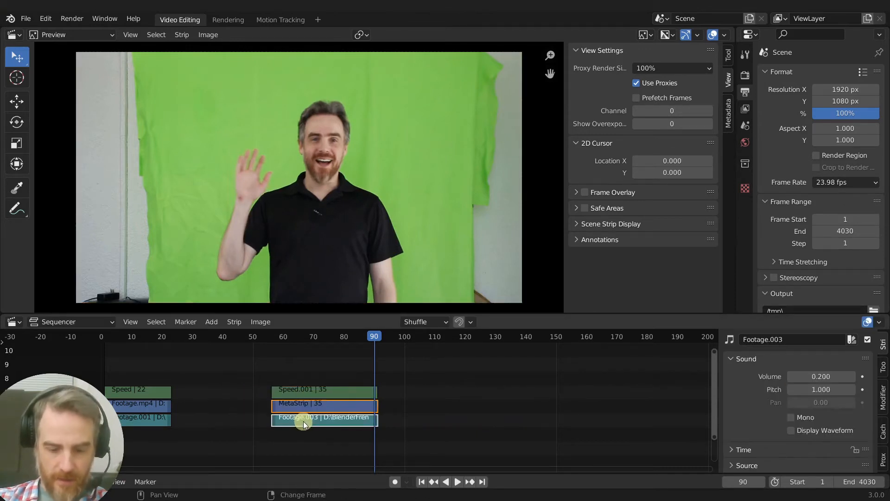
{"action": "key", "text": "ctrl+z"}
{"action": "key", "text": "ctrl+z"}
{"action": "key", "text": "ctrl+z"}
{"action": "key", "text": "ctrl+z"}
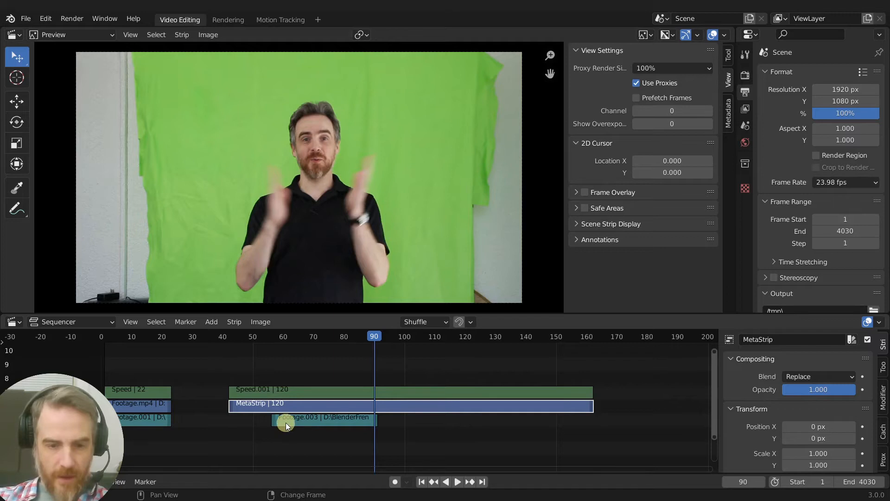
{"action": "left_click_drag", "start_coordinate": [274, 422], "coordinate": [229, 420]}
{"action": "left_click_drag", "start_coordinate": [376, 423], "coordinate": [593, 417]}
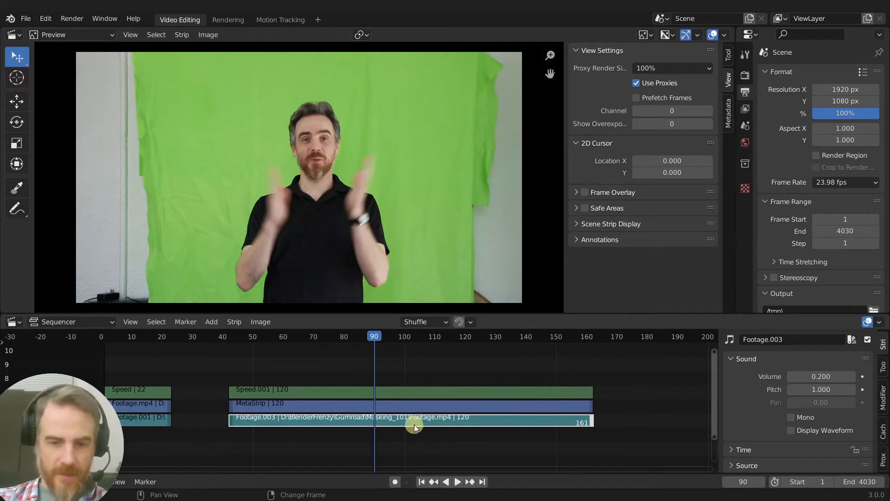
- Try trimming the start of the meta strip, speed effect and sound to frame 101 and play the result
{"action": "left_click", "coordinate": [231, 407], "text": "ctrl"}
{"action": "left_click_drag", "start_coordinate": [231, 410], "coordinate": [408, 409]}
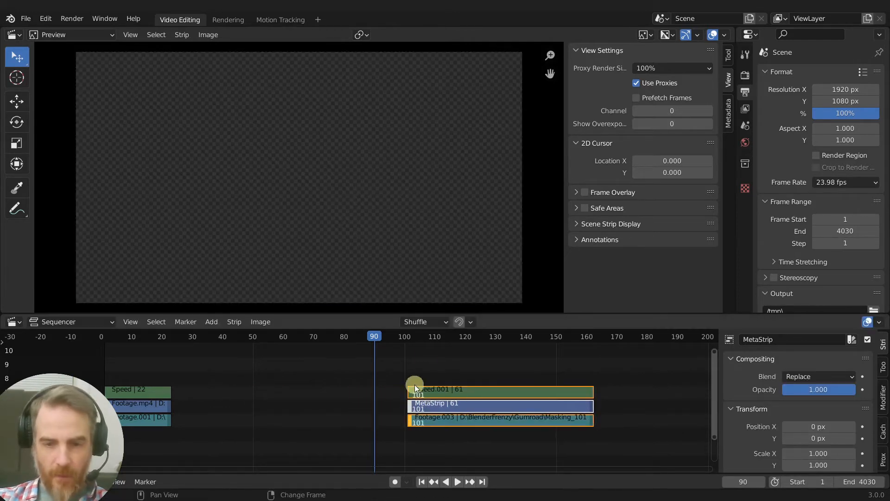
{"action": "left_click", "coordinate": [424, 338]}
{"action": "key", "text": "space"}
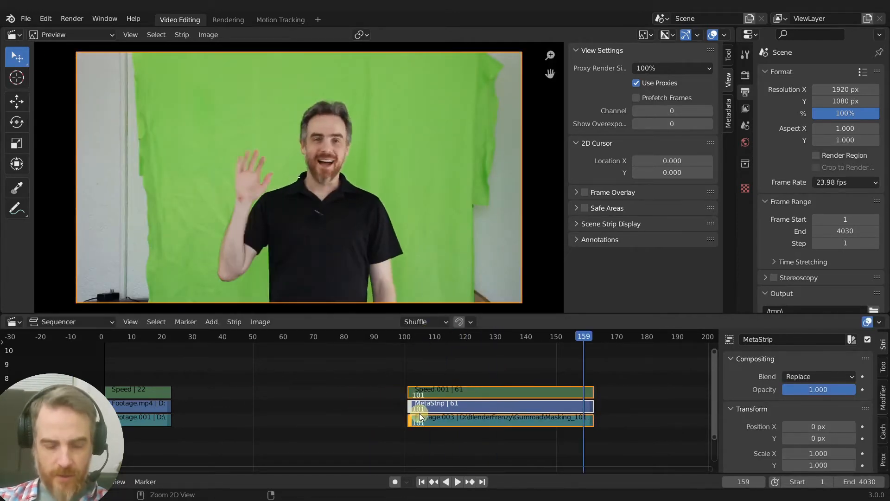
{"action": "key", "text": "Escape"}
{"action": "key", "text": "ctrl+z"}
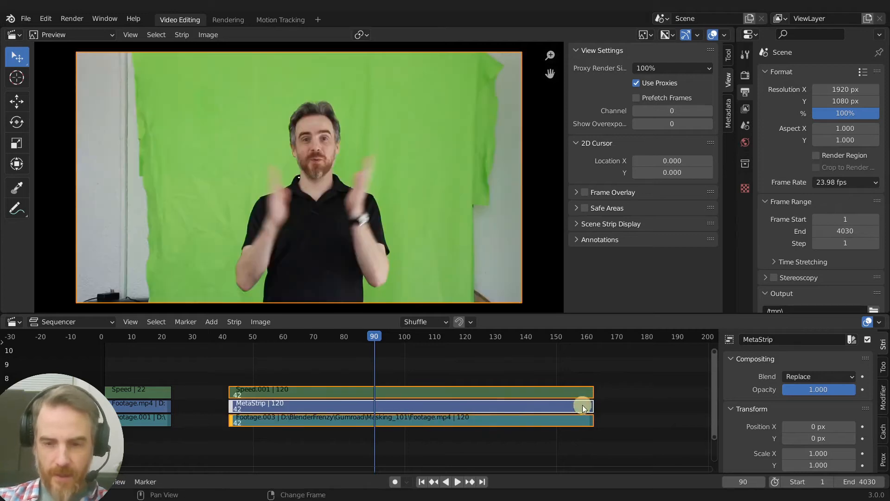
- Trim the end of the meta strip, speed effect and sound to frame 89, and play them from about frame 45
{"action": "left_click_drag", "start_coordinate": [592, 410], "coordinate": [373, 419]}
{"action": "left_click", "coordinate": [237, 337]}
{"action": "key", "text": "space"}
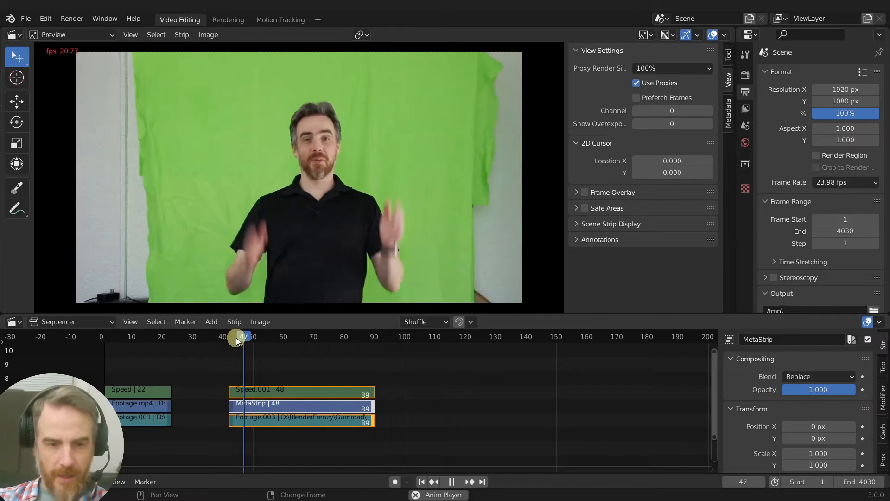
{"action": "key", "text": "space"}
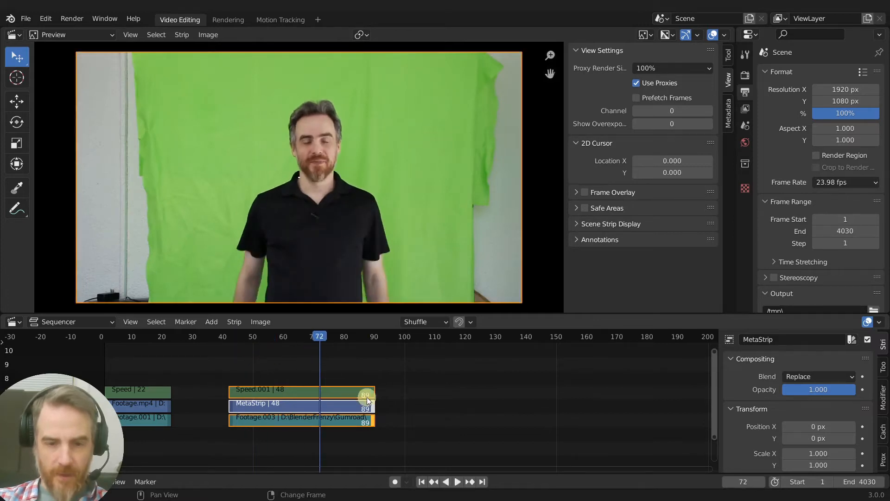
- Extend the end of the meta strip, speed effect and sound to frame 201 and preview the playback
{"action": "left_click_drag", "start_coordinate": [372, 407], "coordinate": [712, 401]}
{"action": "scroll", "coordinate": [570, 403], "scroll_direction": "down", "scroll_amount": 6}
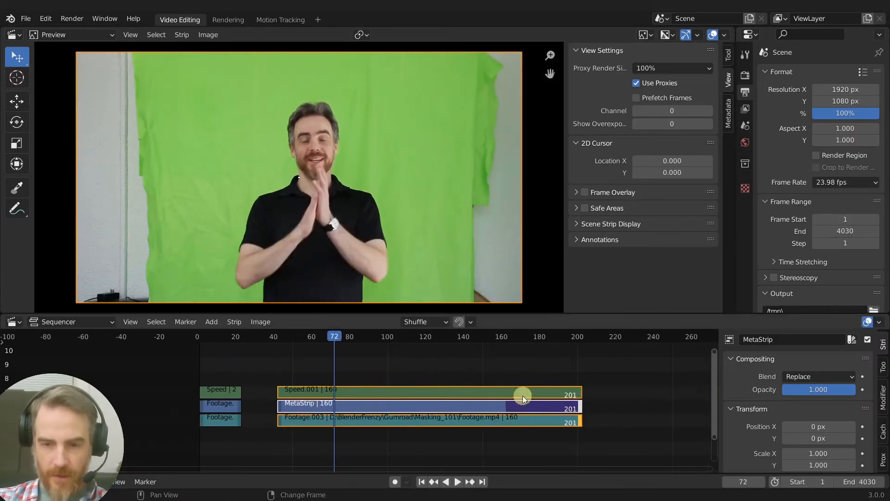
{"action": "key", "text": "space"}
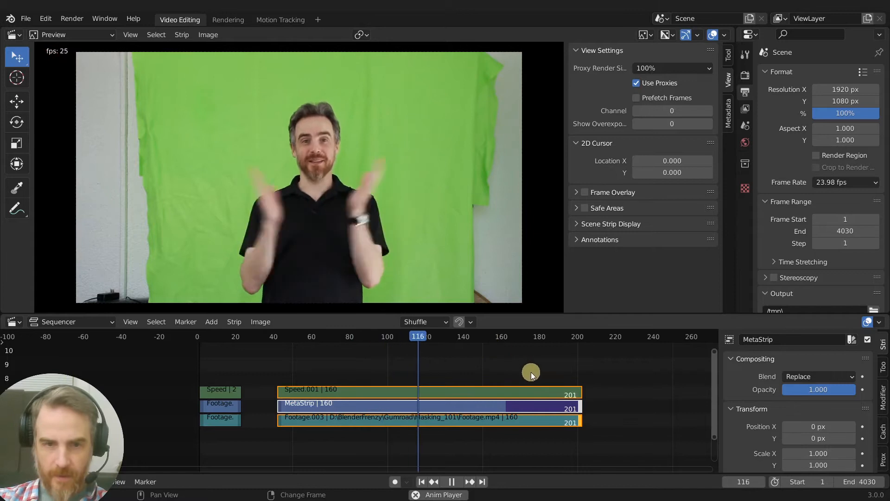
{"action": "key", "text": "space"}
- Extend the end of the meta strip, speed effect and sound to frame 249 and play the added section
{"action": "key", "text": "g"}
{"action": "left_click", "coordinate": [630, 408]}
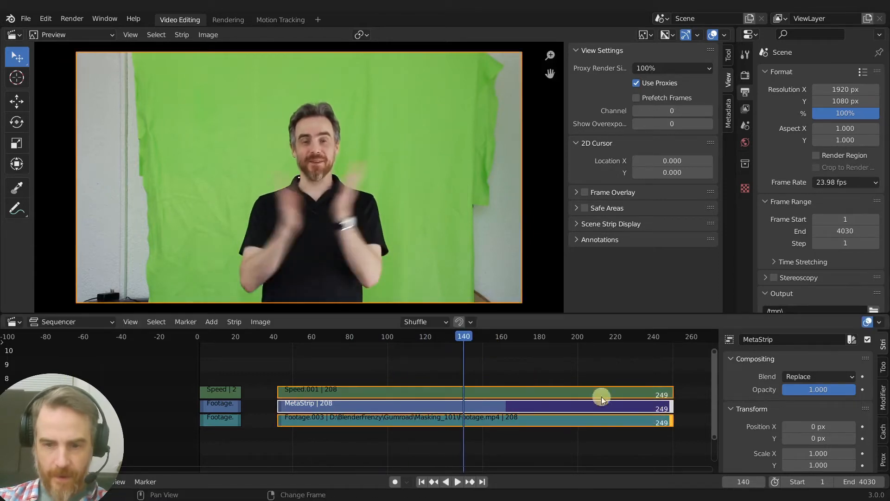
{"action": "key", "text": "space"}
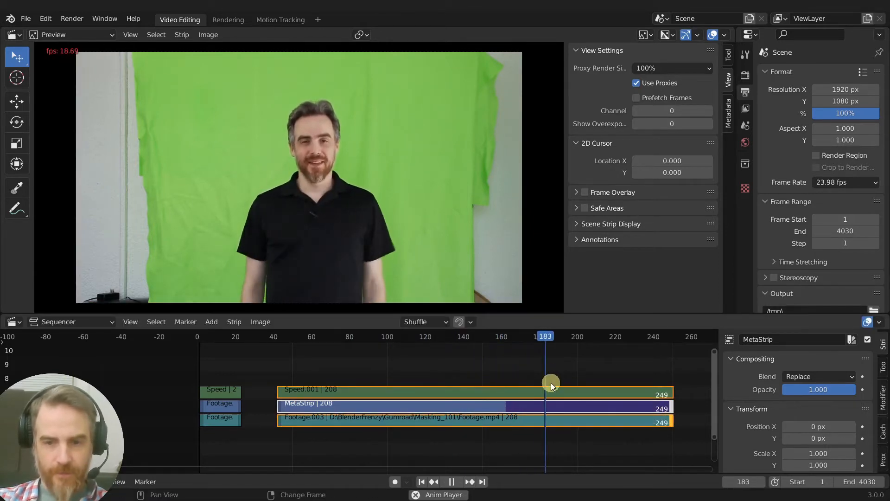
{"action": "key", "text": "space"}
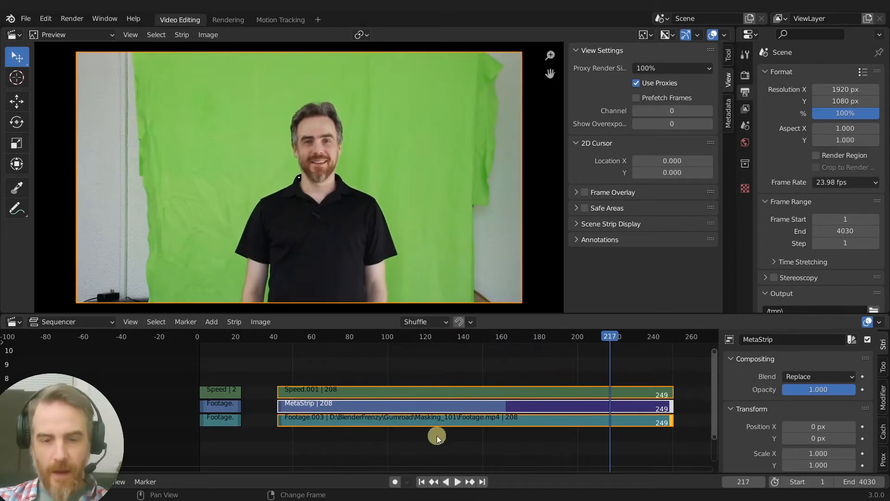
- Move the sound strip below the meta strip two channels down, separating it from the other strips
{"action": "left_click", "coordinate": [404, 420]}
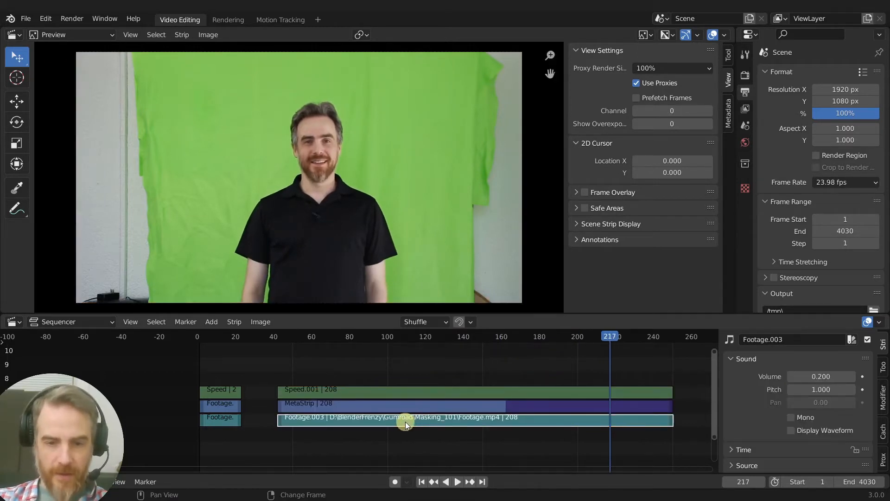
{"action": "left_click", "coordinate": [409, 405]}
{"action": "left_click", "coordinate": [408, 420]}
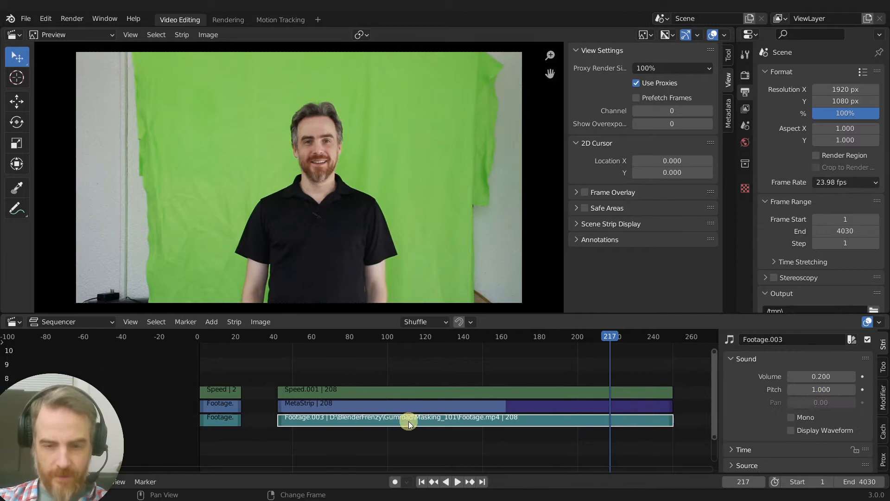
{"action": "left_click_drag", "start_coordinate": [408, 418], "coordinate": [408, 445]}
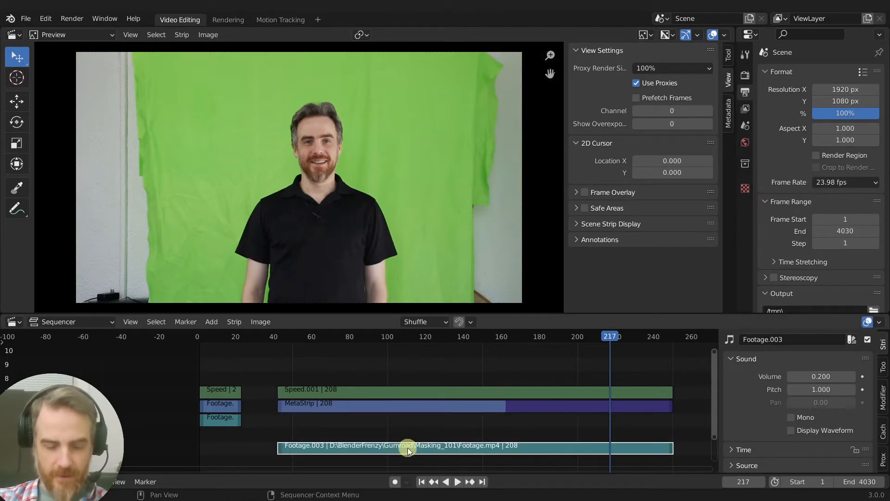
- Try to add an effect strip to the sound strip
{"action": "key", "text": "shift+a"}
{"action": "mouse_move", "coordinate": [409, 445]}
{"action": "left_click", "coordinate": [483, 419]}
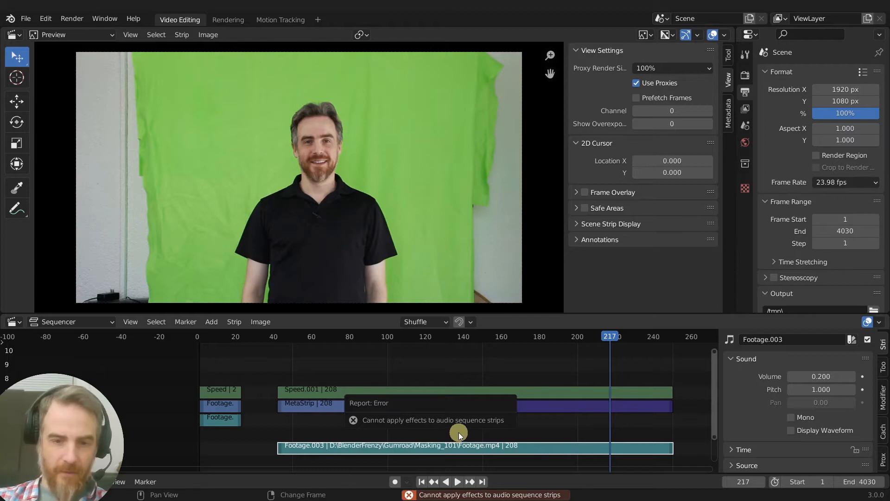
{"action": "mouse_move", "coordinate": [433, 447]}
{"action": "left_mouse_down"}
{"action": "mouse_move", "coordinate": [439, 417]}
{"action": "mouse_move", "coordinate": [432, 446]}
{"action": "left_mouse_up"}
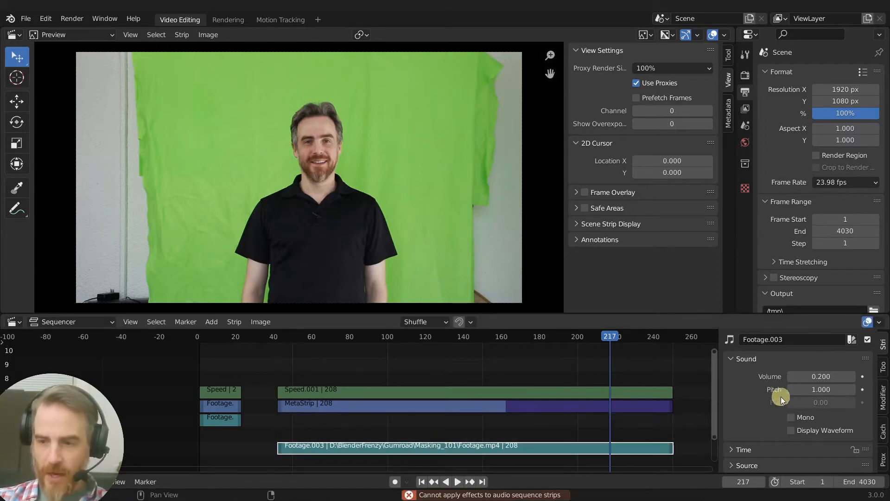
- Set the sound strip's pitch to 5.3 and play it from frame 100
{"action": "left_click", "coordinate": [814, 389]}
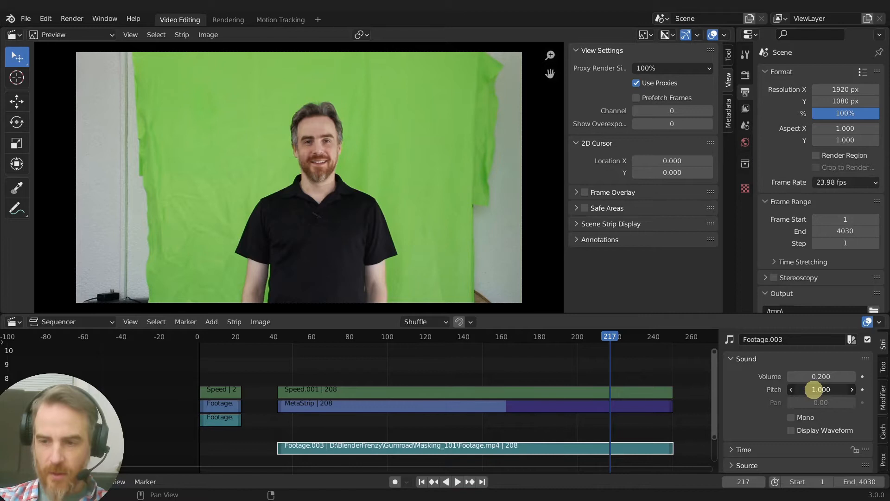
{"action": "left_click_drag", "start_coordinate": [815, 390], "coordinate": [839, 390]}
{"action": "left_click", "coordinate": [387, 360]}
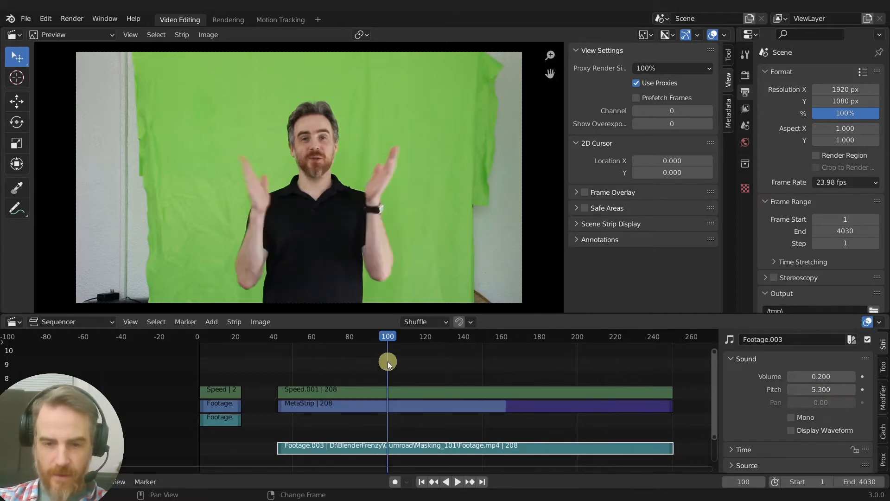
{"action": "key", "text": "space"}
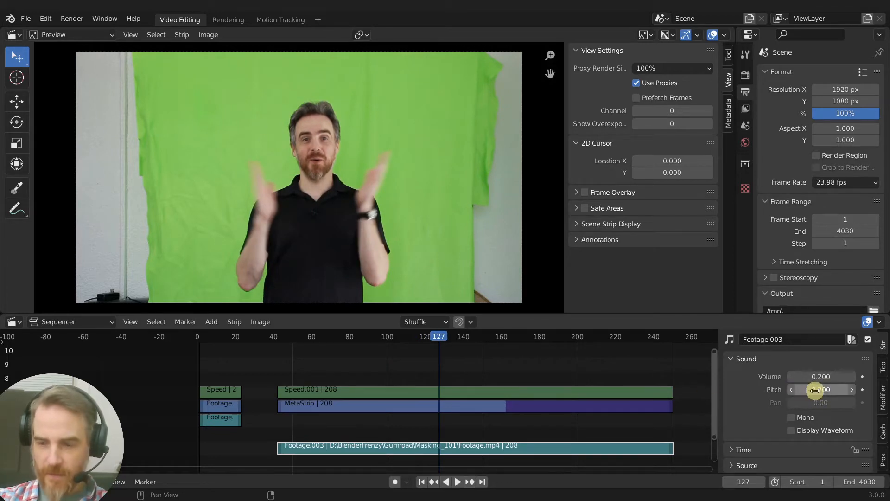
- Set the sound strip's pitch to 0.2 and play it from about frame 78
{"action": "key", "text": "space"}
{"action": "right_click", "coordinate": [345, 359], "text": "shift"}
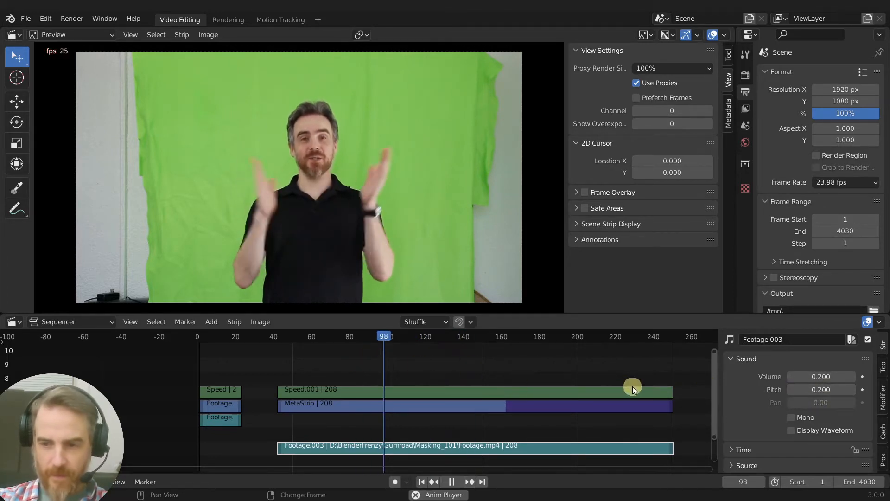
{"action": "key", "text": "space"}
- Set the sound strip's pitch to 0.5 and play the strips from near their start
{"action": "left_click_drag", "start_coordinate": [832, 391], "coordinate": [832, 392]}
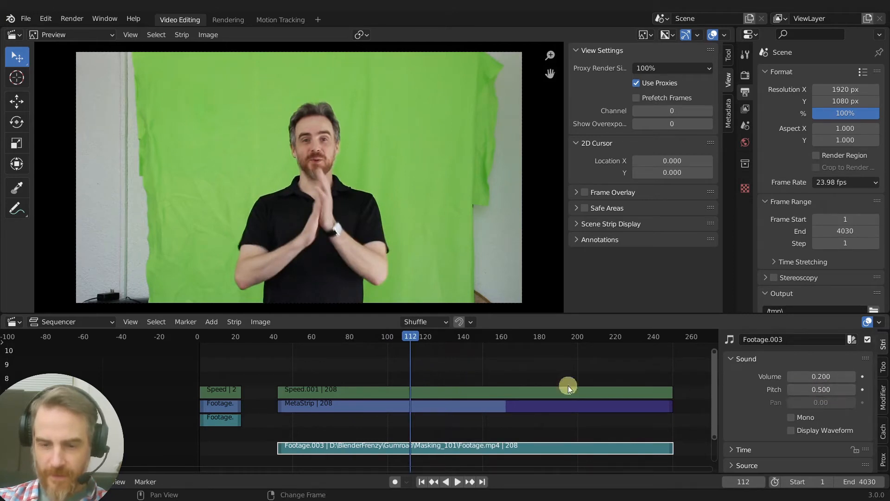
{"action": "key", "text": "space"}
{"action": "right_click", "coordinate": [343, 369], "text": "shift"}
{"action": "right_click", "coordinate": [328, 369], "text": "shift"}
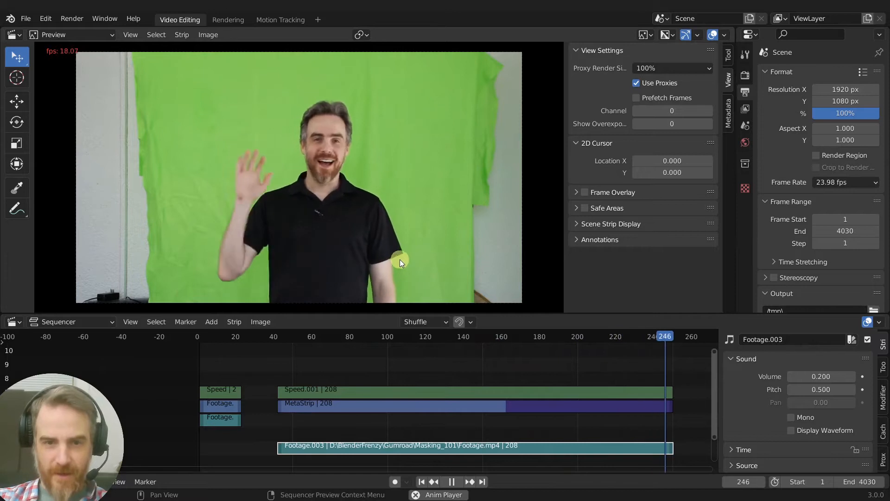
{"action": "left_click", "coordinate": [266, 368]}
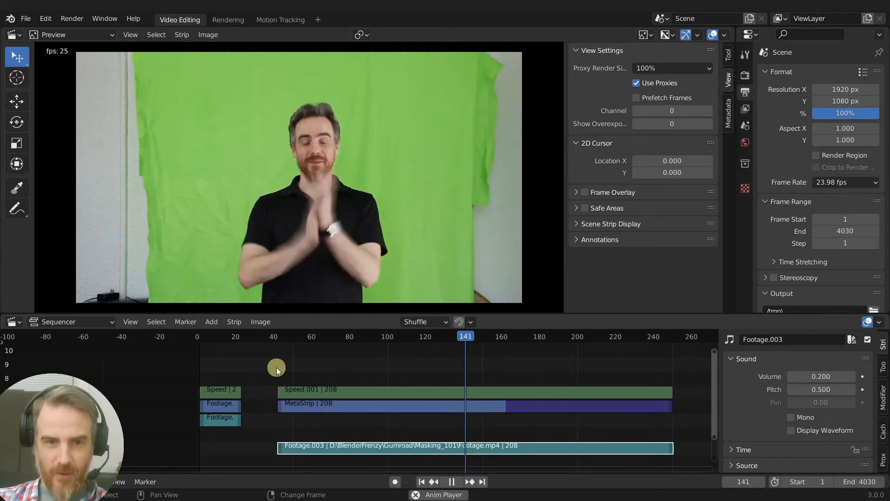
{"action": "key", "text": "space"}
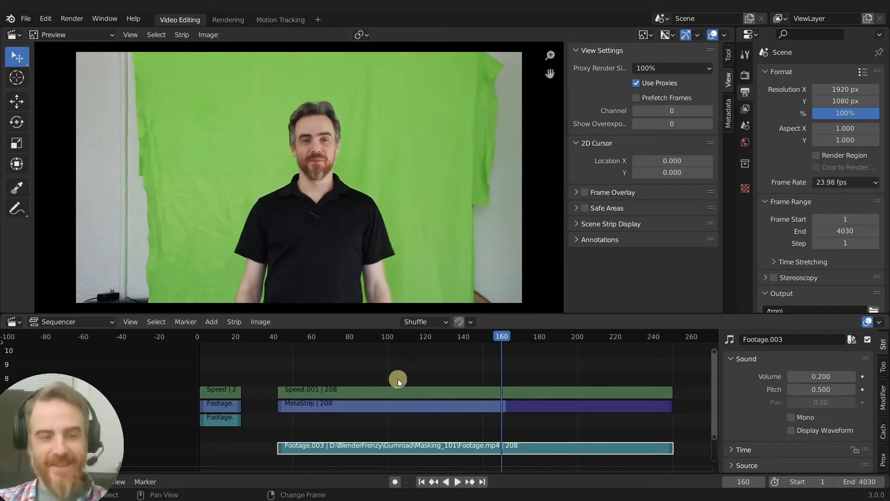
- Switch to the browser and read commit 0b7744f4da about blending effect inputs placed above the effect
{"action": "key", "text": "alt+Tab"}
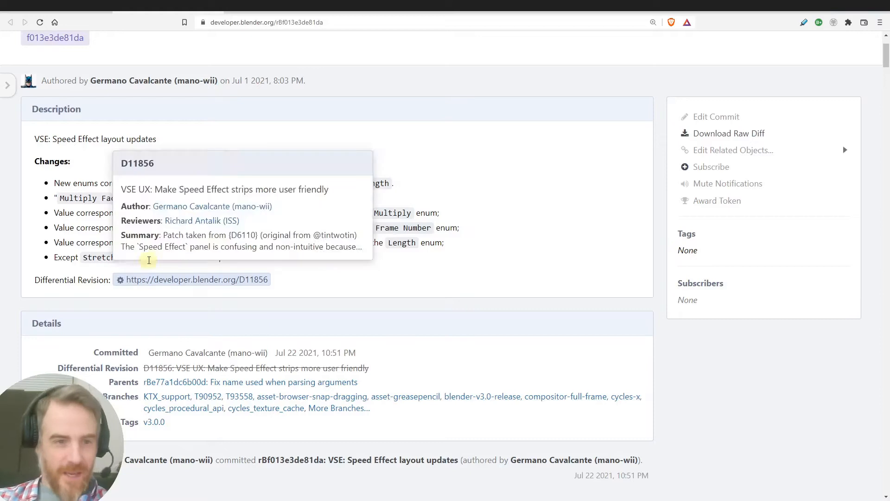
{"action": "middle_click", "coordinate": [163, 5]}
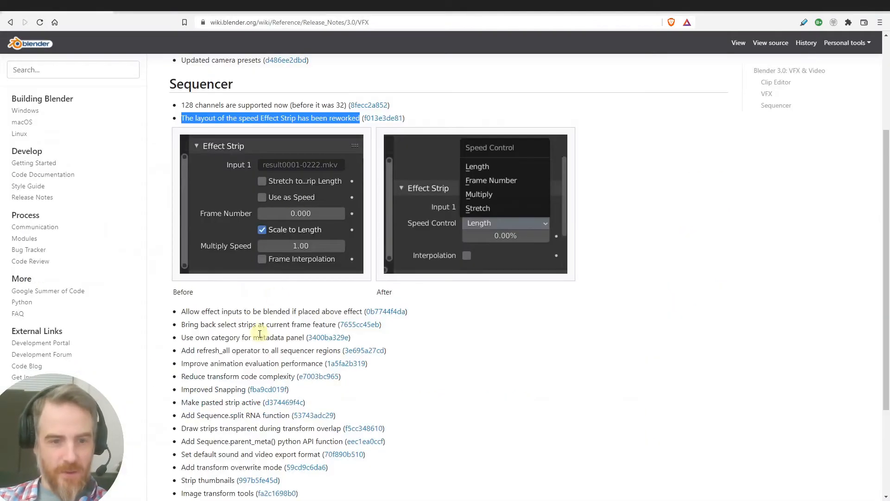
{"action": "left_click_drag", "start_coordinate": [181, 311], "coordinate": [363, 314]}
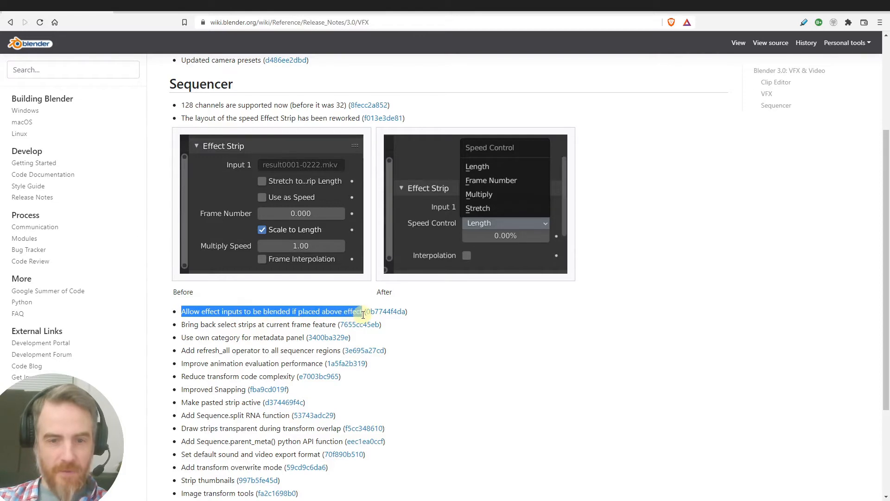
{"action": "key", "text": "ctrl+Tab"}
{"action": "scroll", "coordinate": [139, 295], "scroll_direction": "down", "scroll_amount": 2}
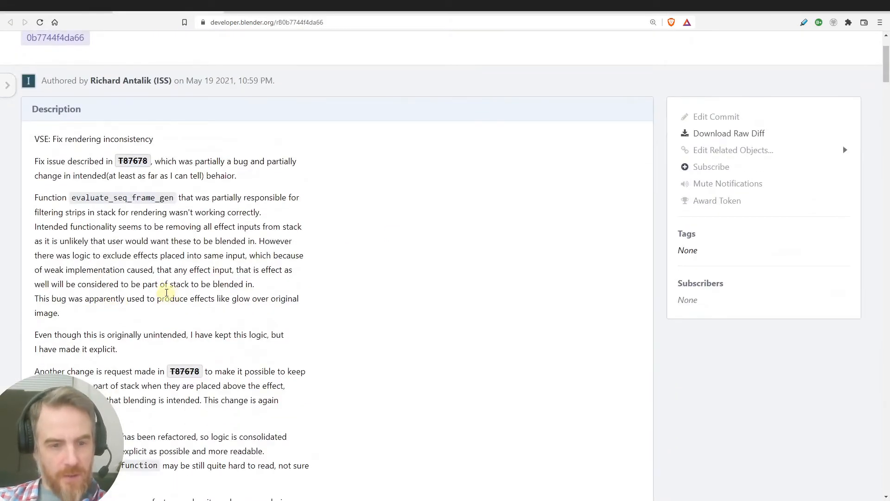
{"action": "scroll", "coordinate": [171, 288], "scroll_direction": "up", "scroll_amount": 1}
{"action": "scroll", "coordinate": [175, 284], "scroll_direction": "down", "scroll_amount": 2}
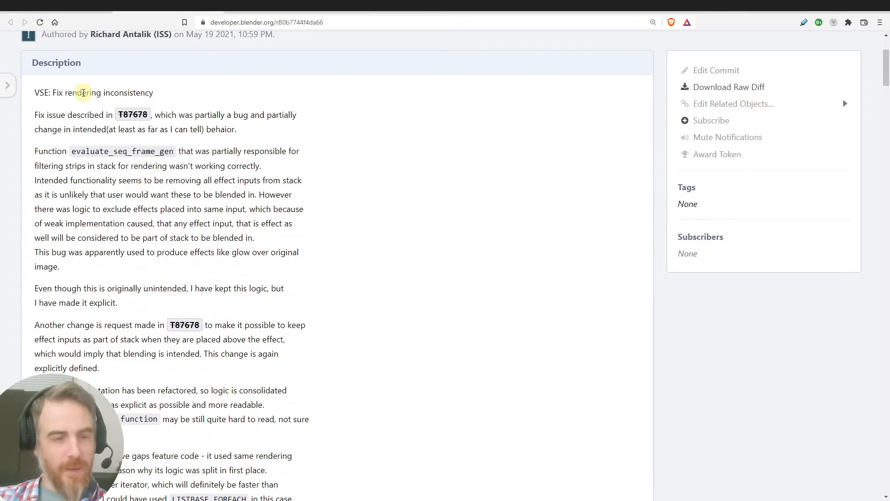
{"action": "left_click", "coordinate": [143, 9]}
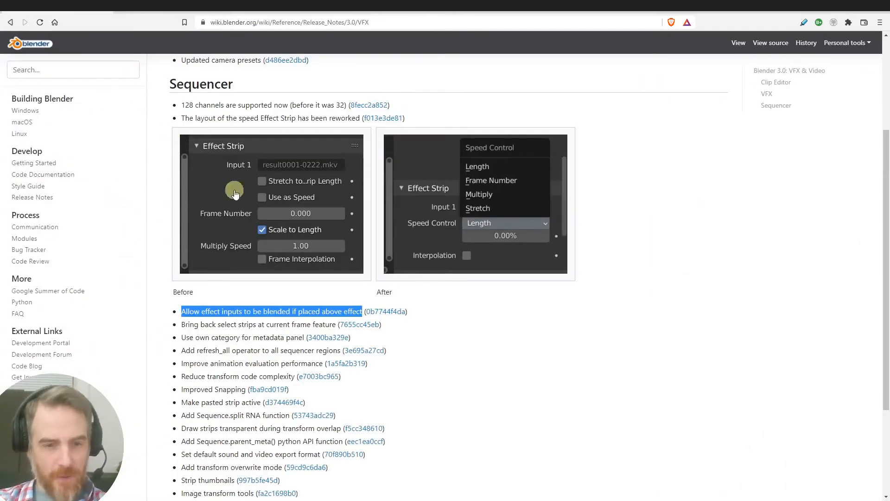
- Reread the release note on allowing effect inputs to be blended if placed above the effect
{"action": "left_click_drag", "start_coordinate": [183, 326], "coordinate": [334, 325]}
{"action": "left_click_drag", "start_coordinate": [231, 312], "coordinate": [349, 319]}
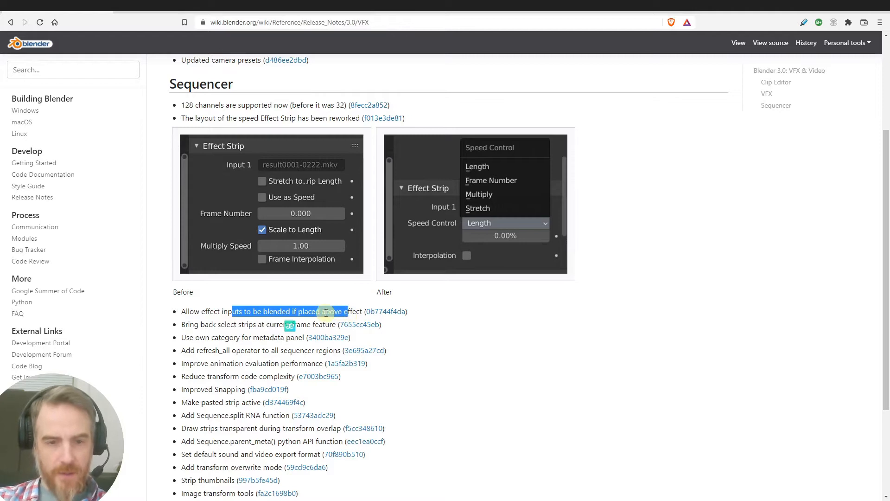
{"action": "left_click", "coordinate": [219, 318]}
{"action": "left_click_drag", "start_coordinate": [202, 312], "coordinate": [365, 312]}
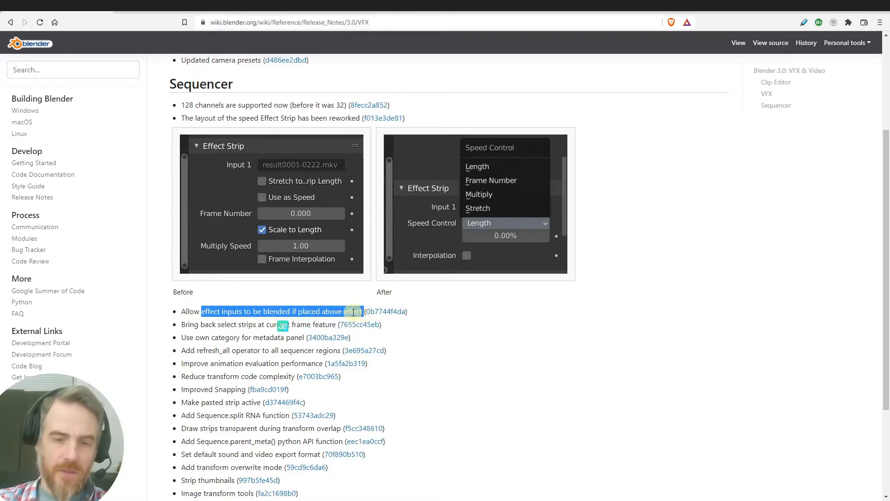
{"action": "left_click", "coordinate": [338, 313]}
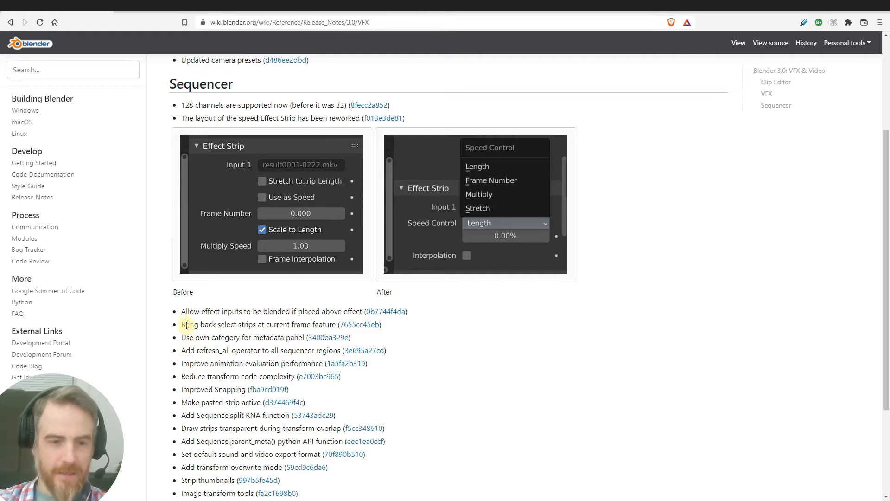
- Read commit 7655cc45eb for the release note on selecting strips at the current frame and return to the notes
{"action": "left_click_drag", "start_coordinate": [184, 325], "coordinate": [333, 327]}
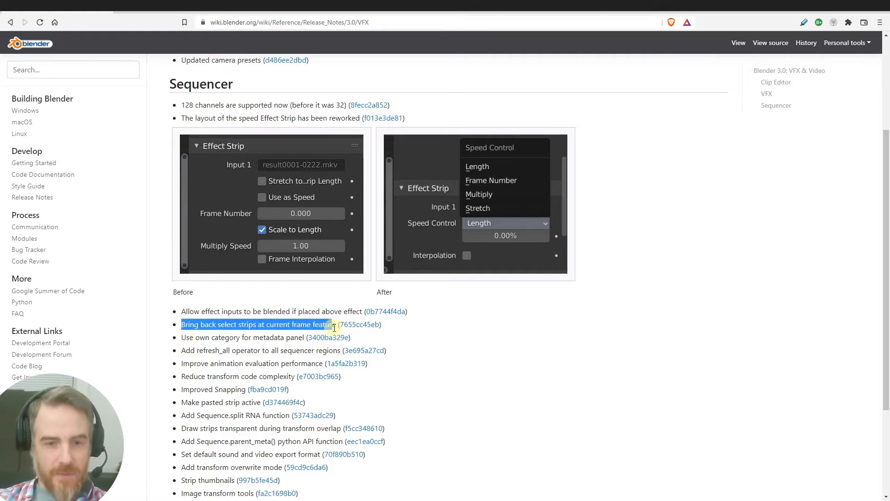
{"action": "left_click", "coordinate": [361, 326]}
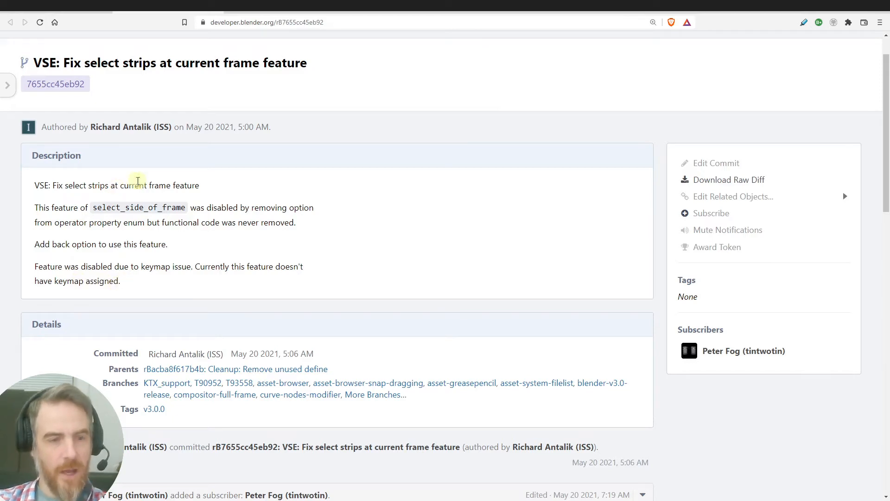
{"action": "left_click", "coordinate": [60, 7]}
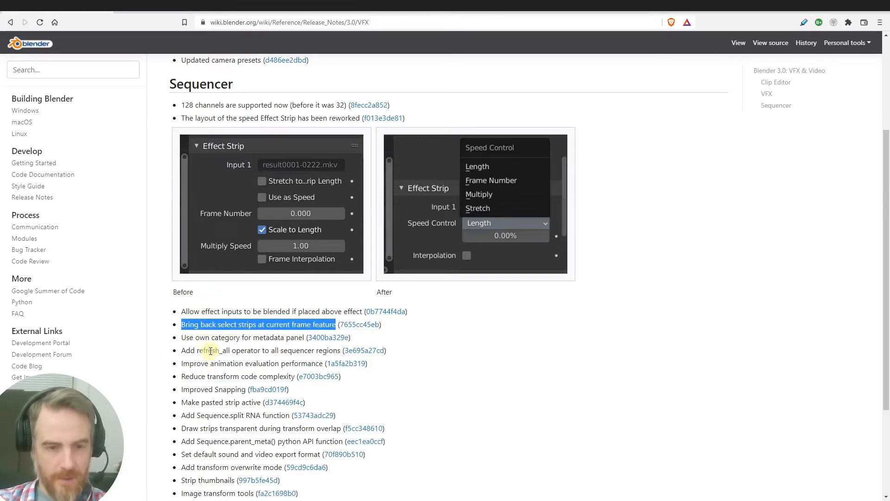
- Read commit 3400ba329e about the metadata panel's own category and return to the release notes
{"action": "left_click_drag", "start_coordinate": [183, 337], "coordinate": [318, 334]}
{"action": "left_click", "coordinate": [321, 338]}
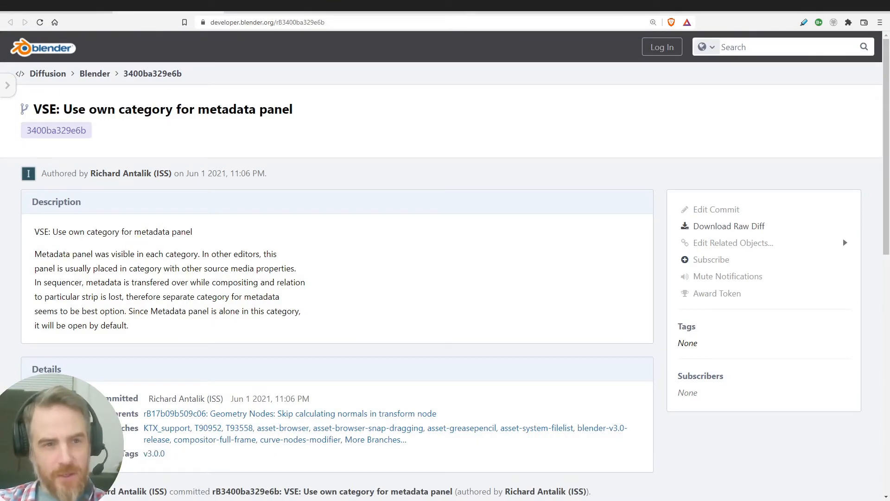
{"action": "key", "text": "alt+Left"}
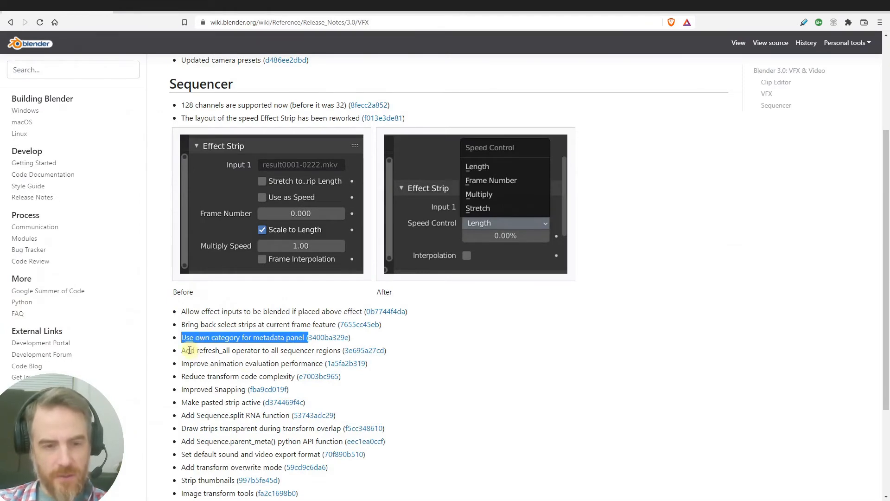
- Read commit 3e695a27cd for the release note on adding the refresh_all operator to all sequencer regions
{"action": "left_click_drag", "start_coordinate": [183, 351], "coordinate": [340, 347]}
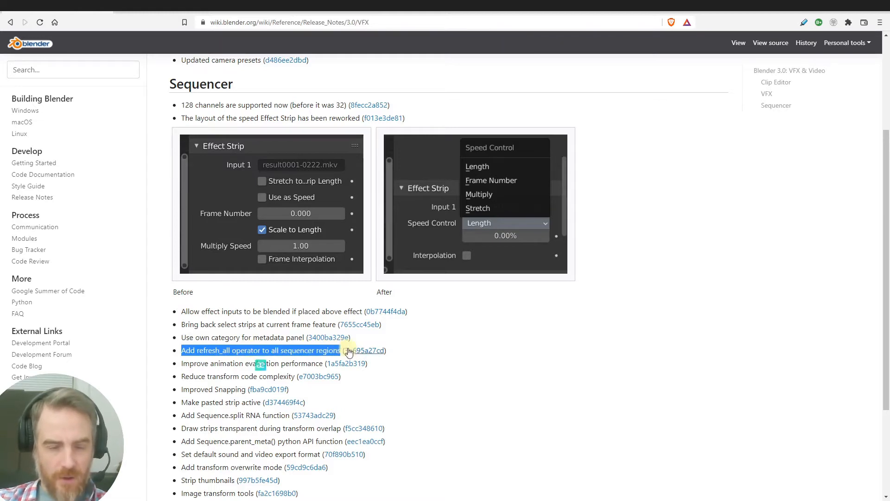
{"action": "left_click", "coordinate": [360, 351]}
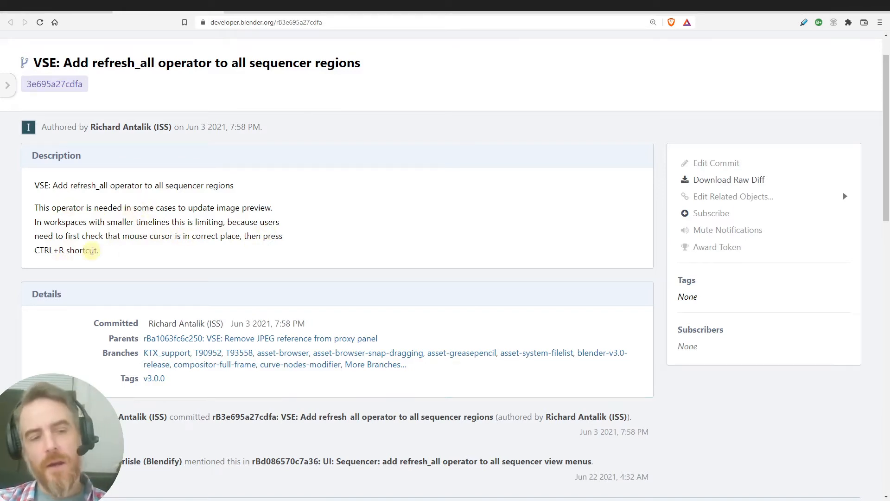
{"action": "left_click_drag", "start_coordinate": [37, 252], "coordinate": [69, 250]}
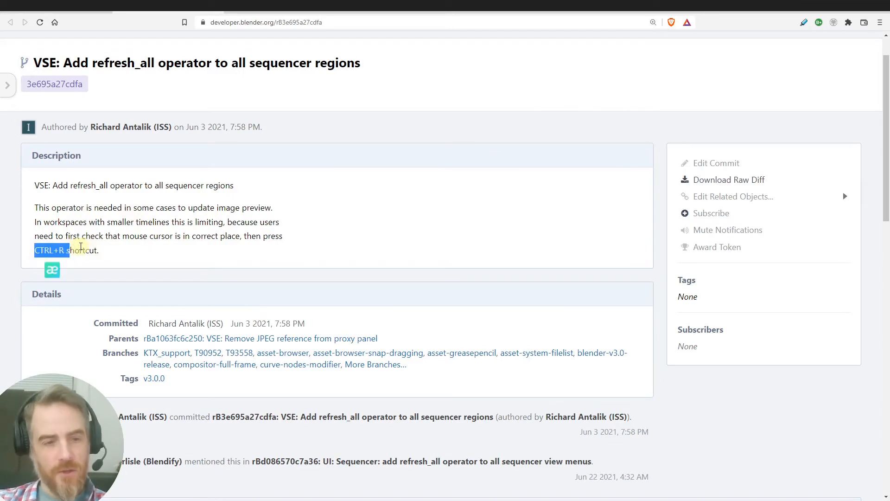
{"action": "left_click", "coordinate": [73, 251]}
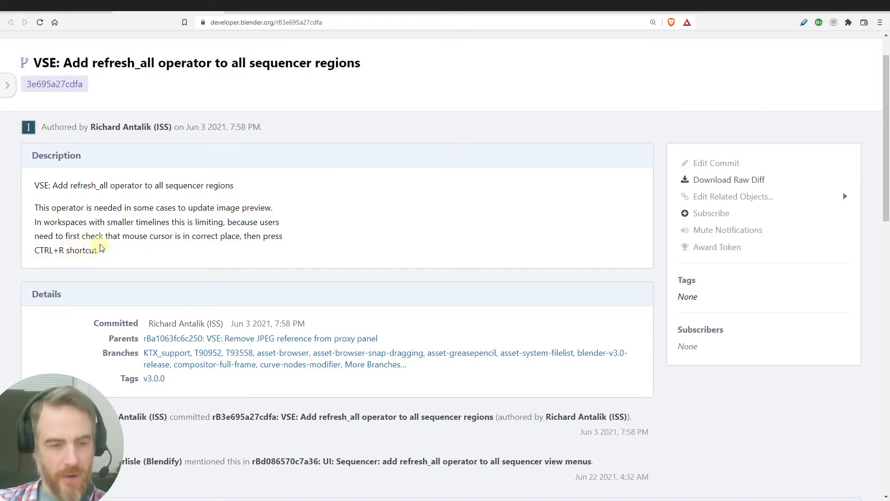
- Switch to Blender and enable the sequencer's cache display with Final Images shown
{"action": "key", "text": "alt+Tab"}
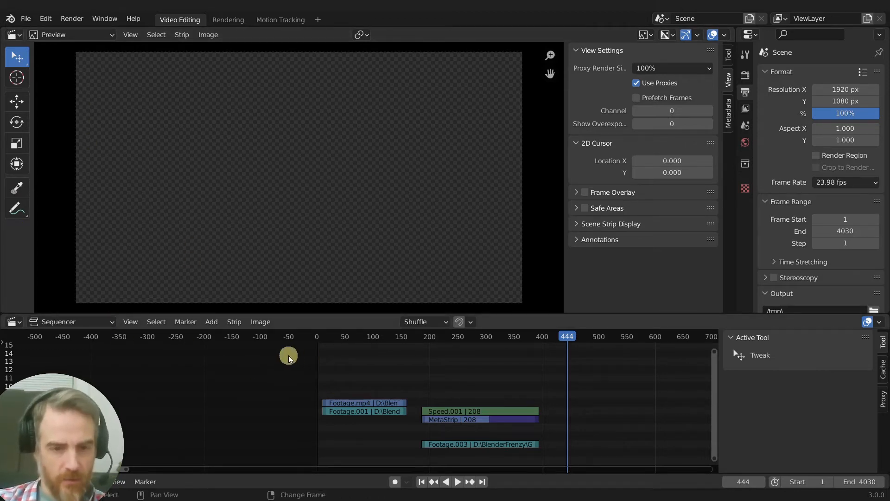
{"action": "left_click", "coordinate": [130, 321]}
{"action": "mouse_move", "coordinate": [179, 109]}
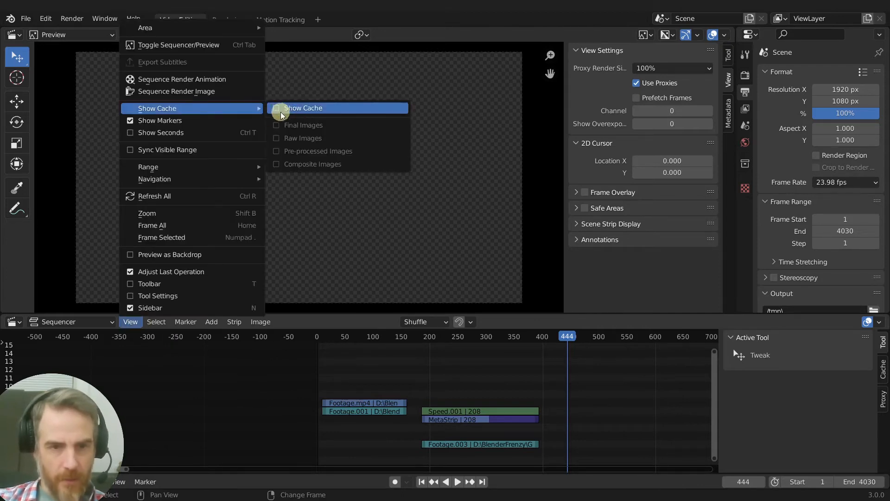
{"action": "left_click", "coordinate": [289, 113]}
{"action": "left_click", "coordinate": [130, 322]}
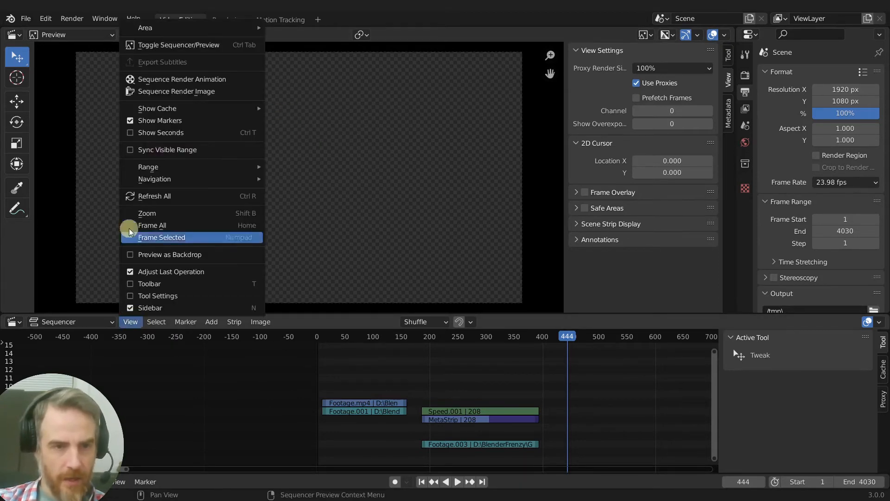
{"action": "mouse_move", "coordinate": [198, 108]}
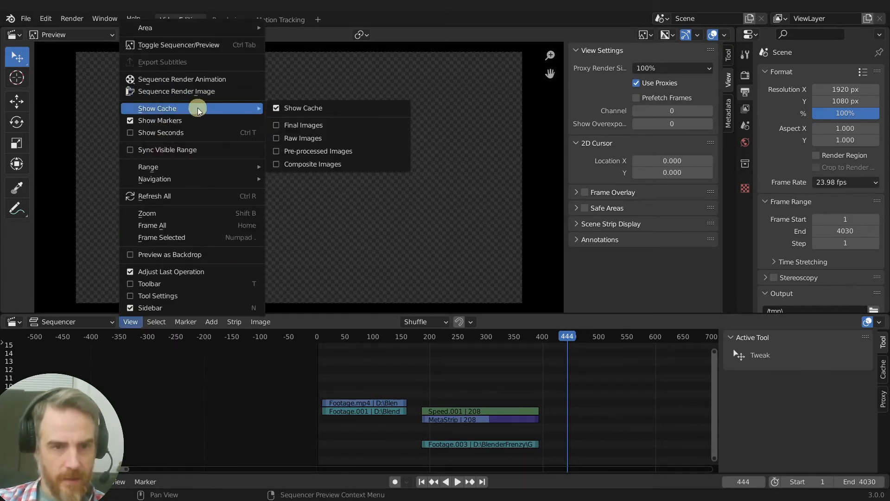
{"action": "left_click", "coordinate": [275, 123]}
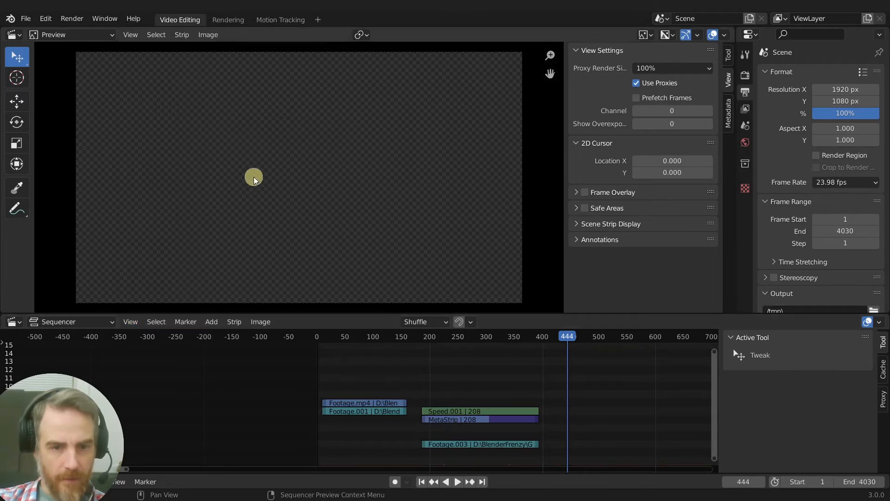
- Play the first footage strip to fill the frame cache, stopping at frame 74, and refresh the sequencer
{"action": "left_click", "coordinate": [331, 338]}
{"action": "key", "text": "space"}
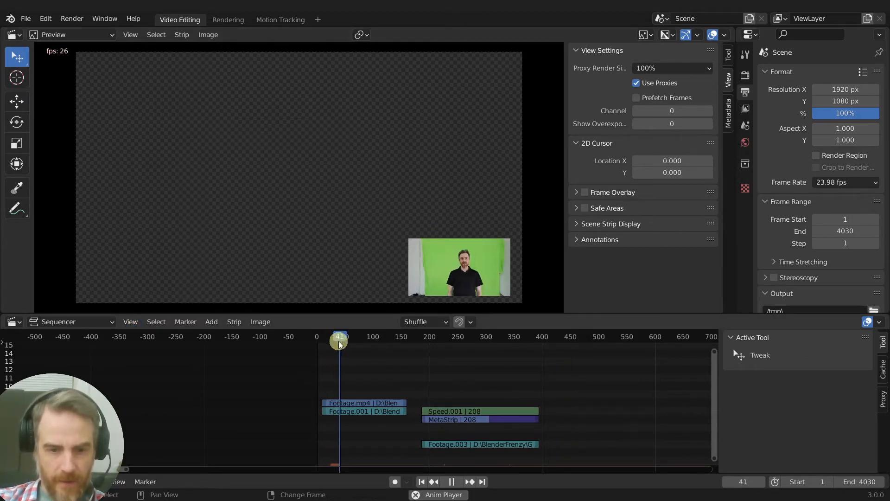
{"action": "key", "text": "space"}
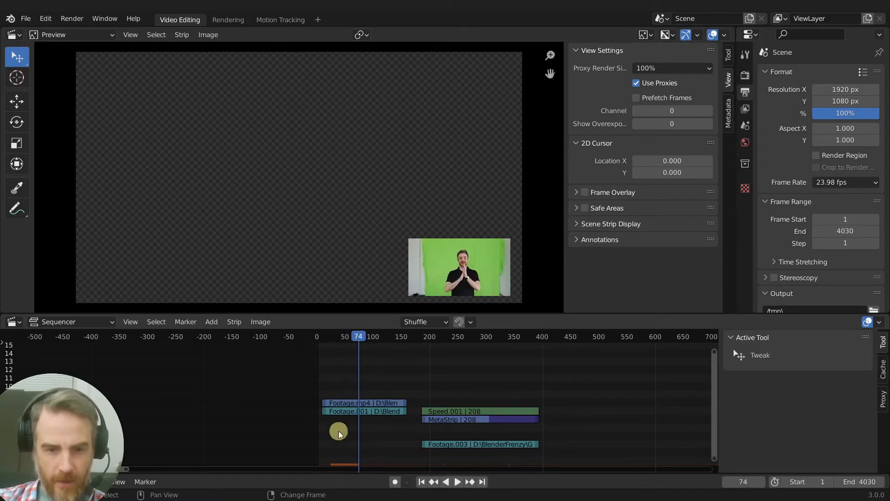
{"action": "scroll", "coordinate": [359, 449], "scroll_direction": "up", "scroll_amount": 3}
{"action": "scroll", "coordinate": [359, 449], "scroll_direction": "up", "scroll_amount": 1}
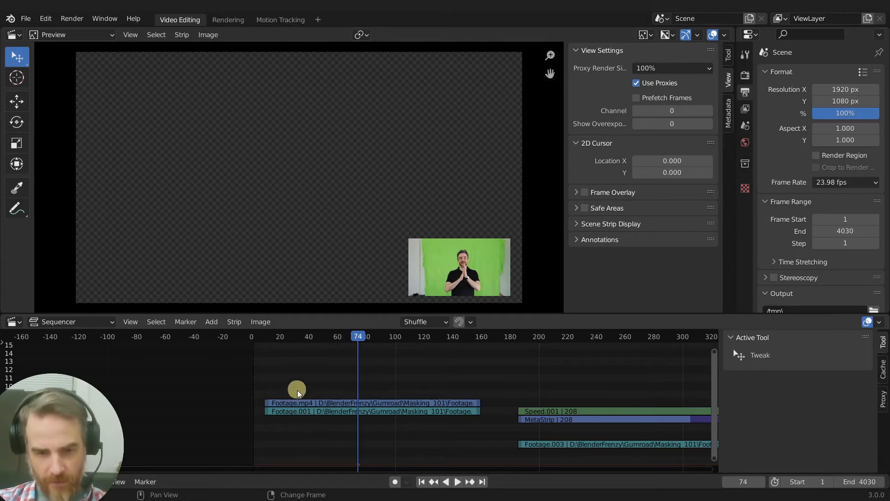
- Test refreshing from the preview region by replaying the first footage strip to frame 75, refreshing, and playing it again to frame 71
{"action": "left_click", "coordinate": [291, 377]}
{"action": "key", "text": "space"}
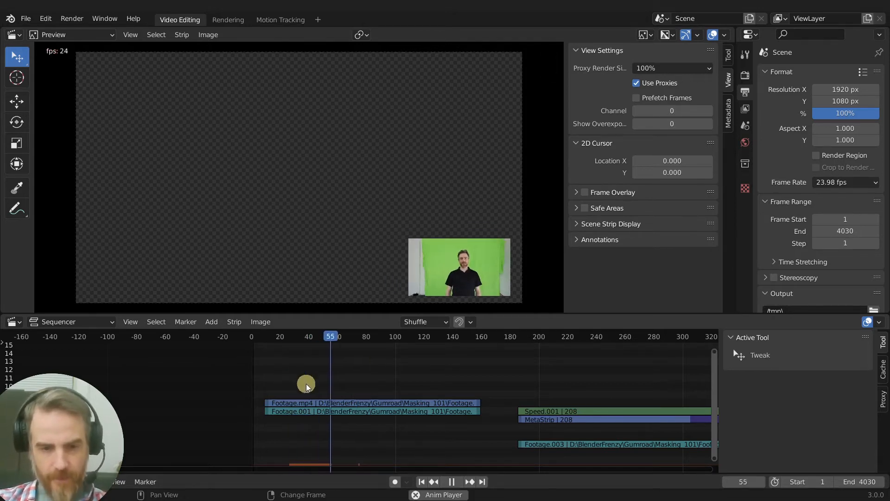
{"action": "key", "text": "space"}
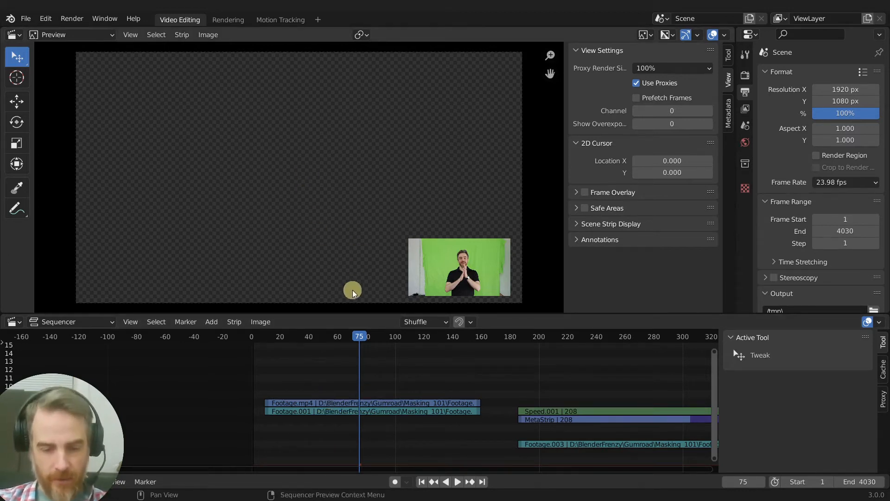
{"action": "left_click", "coordinate": [308, 334]}
{"action": "key", "text": "space"}
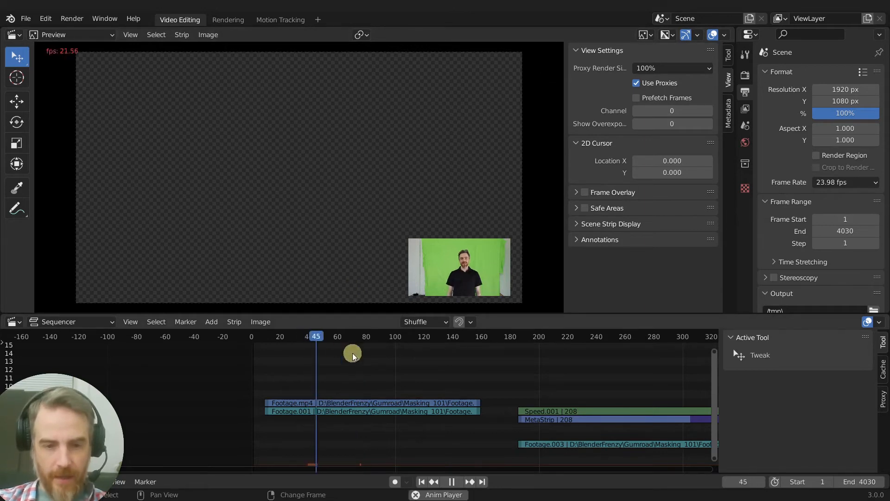
{"action": "key", "text": "space"}
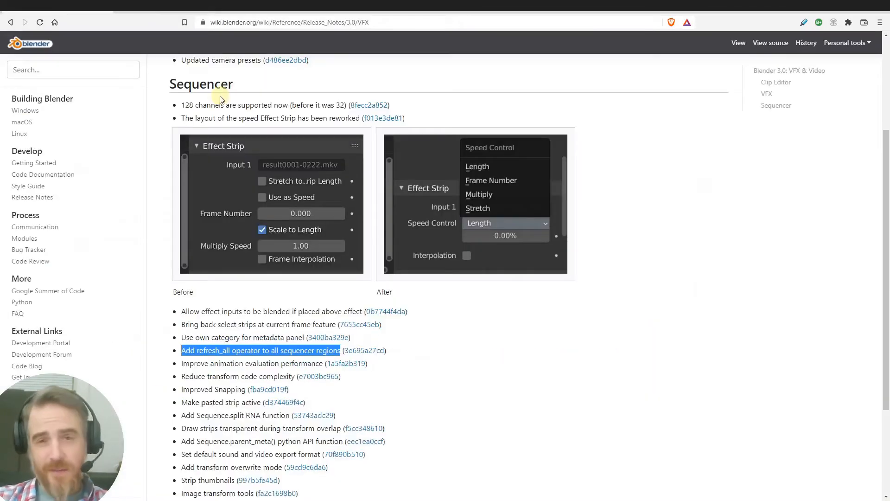
- Read commit 1a5fa2b319 about improved animation evaluation performance and return to the release notes
{"action": "scroll", "coordinate": [279, 353], "scroll_direction": "down", "scroll_amount": 2}
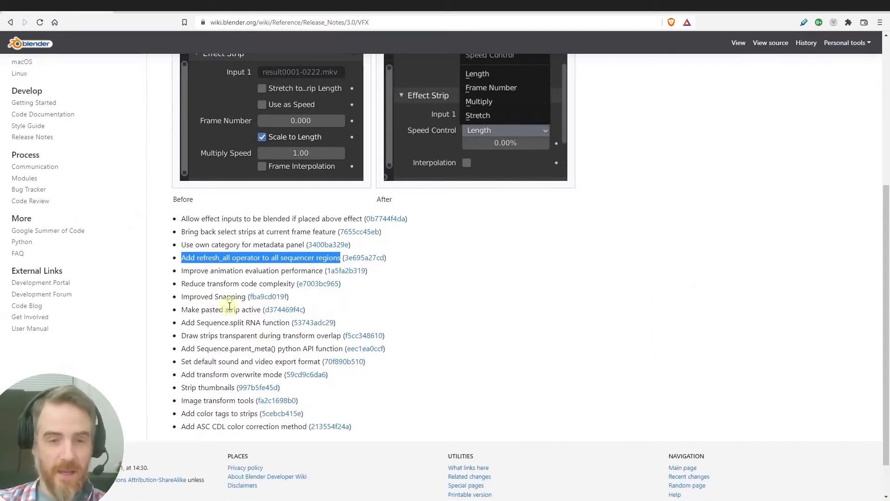
{"action": "left_click_drag", "start_coordinate": [184, 272], "coordinate": [329, 271]}
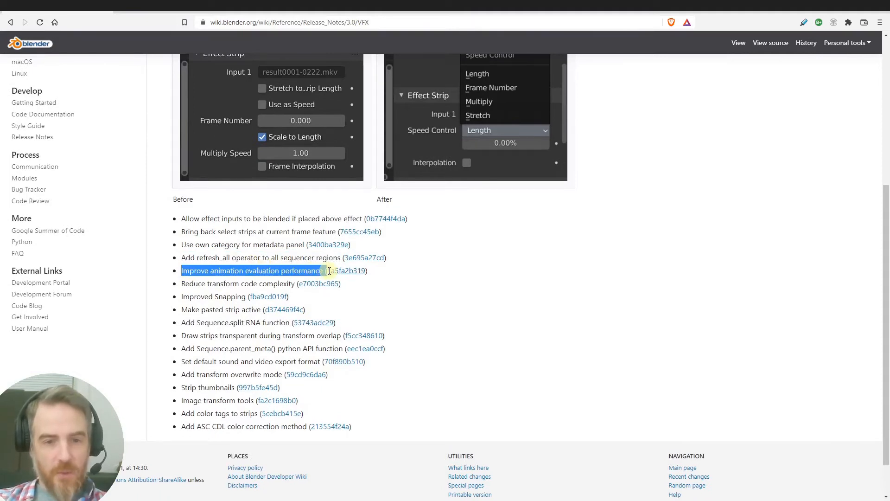
{"action": "left_click", "coordinate": [349, 273]}
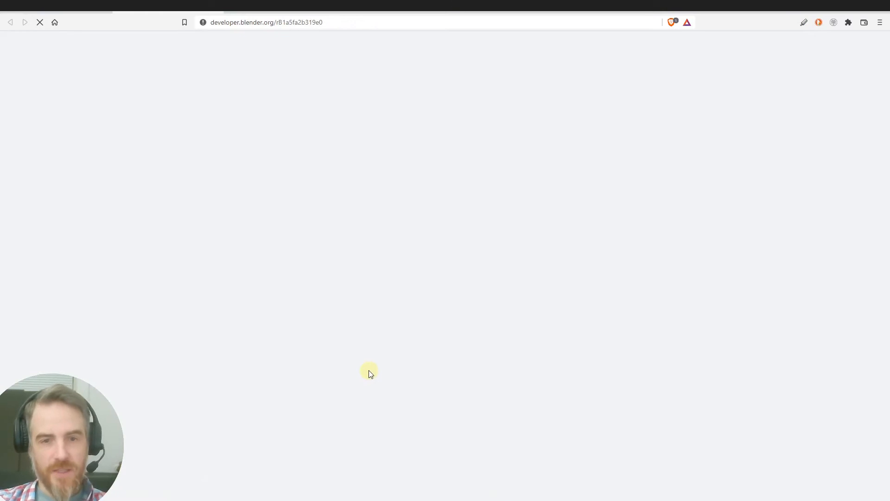
{"action": "scroll", "coordinate": [183, 281], "scroll_direction": "down", "scroll_amount": 1}
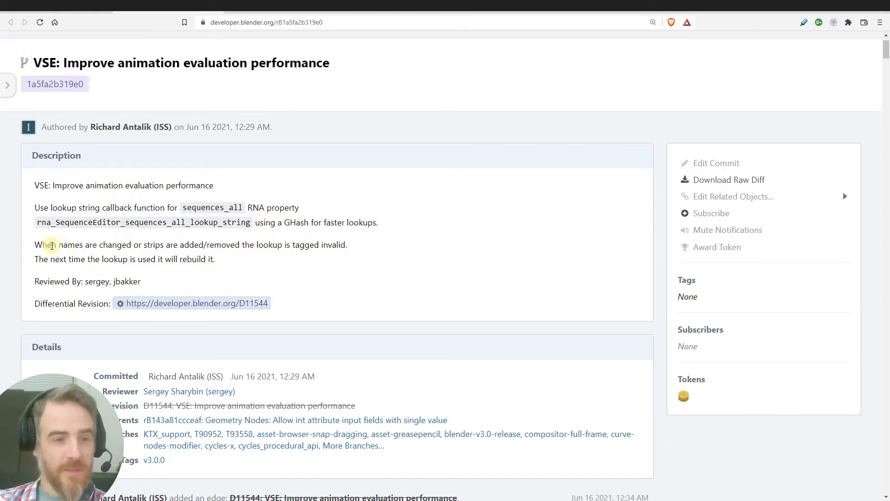
{"action": "triple_click", "coordinate": [52, 246]}
{"action": "left_click", "coordinate": [190, 279]}
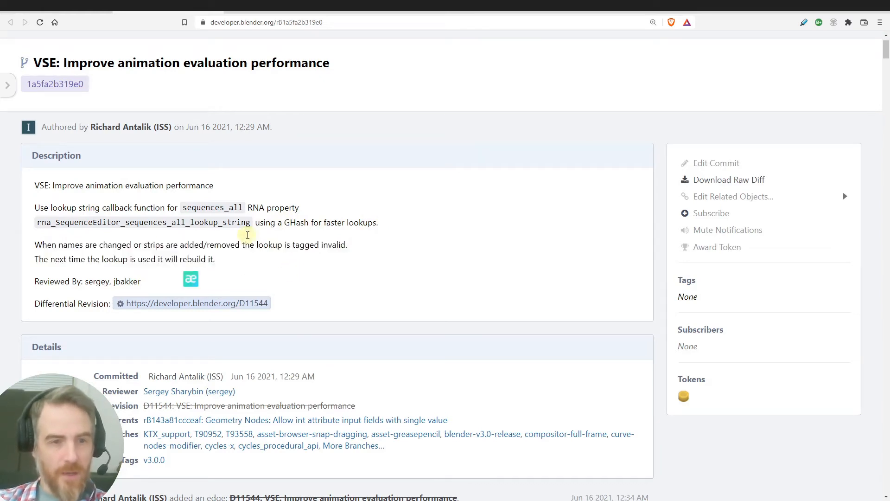
{"action": "left_click", "coordinate": [149, 16]}
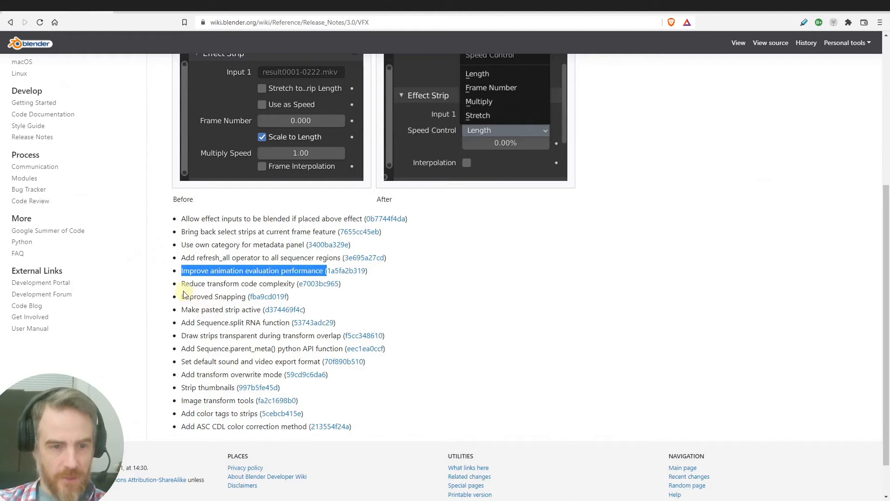
- Read commit e7003bc965 about reducing transform code complexity and return to the release notes
{"action": "left_click_drag", "start_coordinate": [182, 285], "coordinate": [291, 286]}
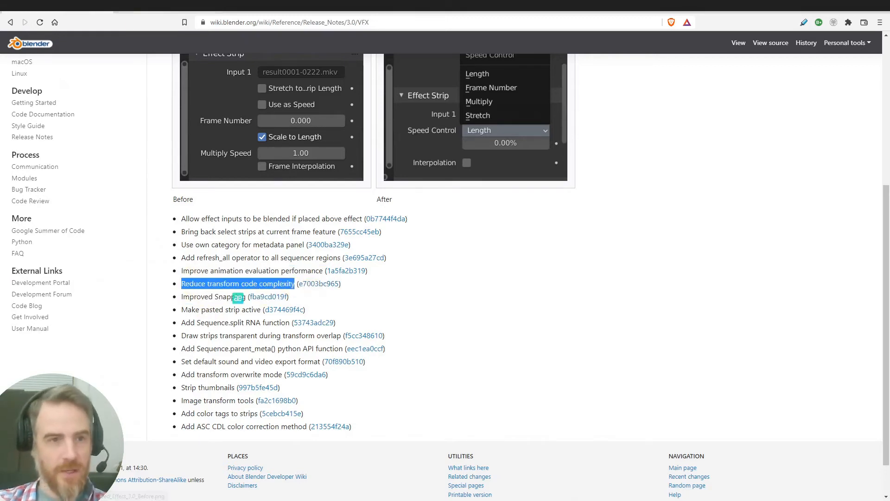
{"action": "left_click", "coordinate": [165, 8]}
{"action": "scroll", "coordinate": [207, 252], "scroll_direction": "down", "scroll_amount": 2}
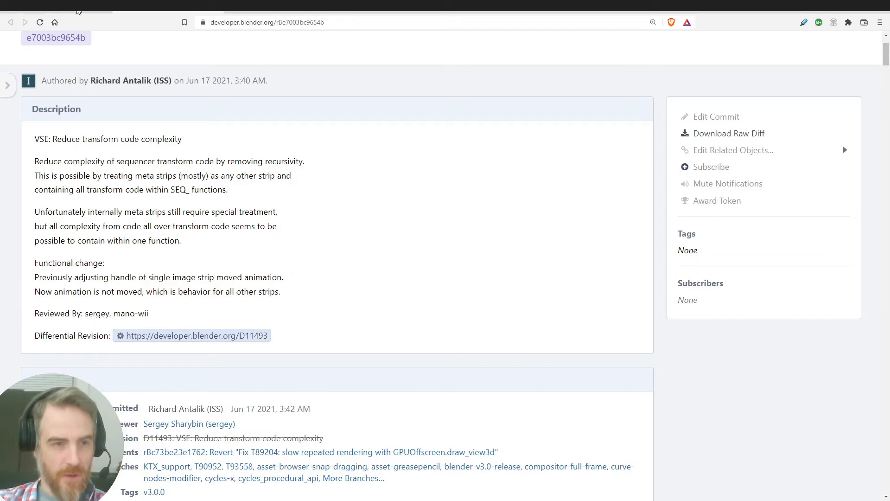
{"action": "left_click", "coordinate": [216, 7]}
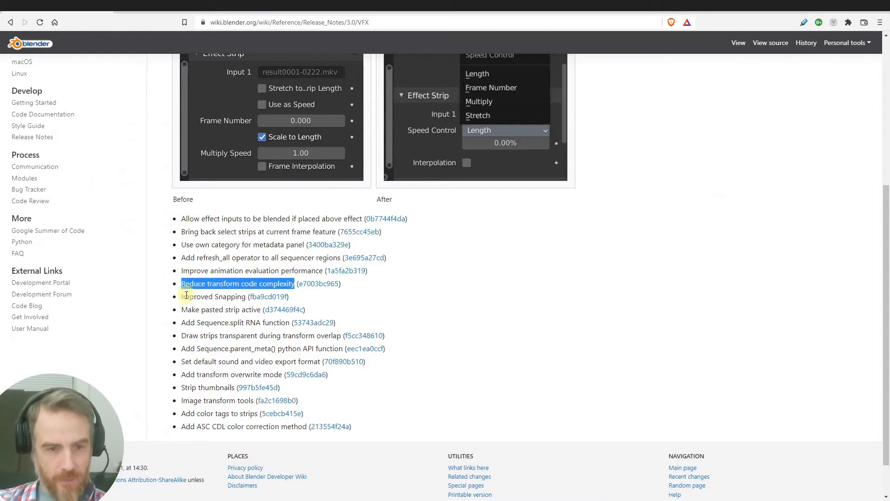
- Read commit fba9cd019f on Improved Snapping, focusing on excluding sound or muted strips and controlling the snapping distance
{"action": "left_click", "coordinate": [268, 297]}
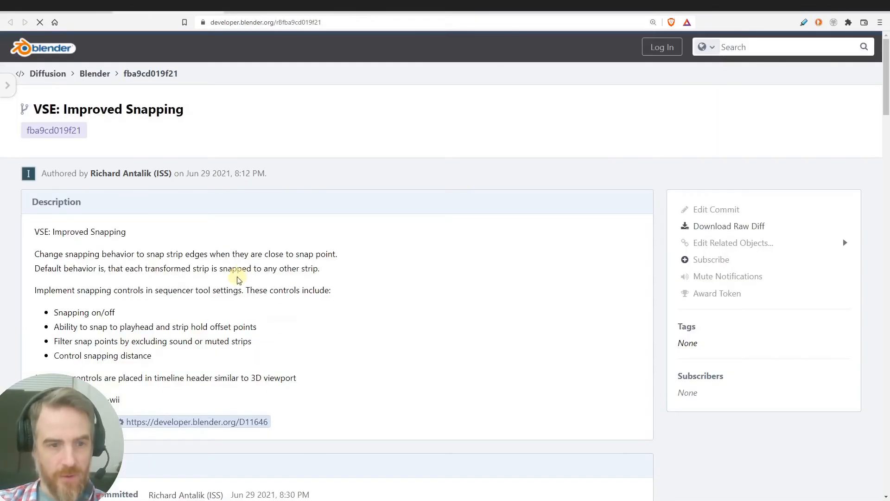
{"action": "scroll", "coordinate": [140, 265], "scroll_direction": "down", "scroll_amount": 1}
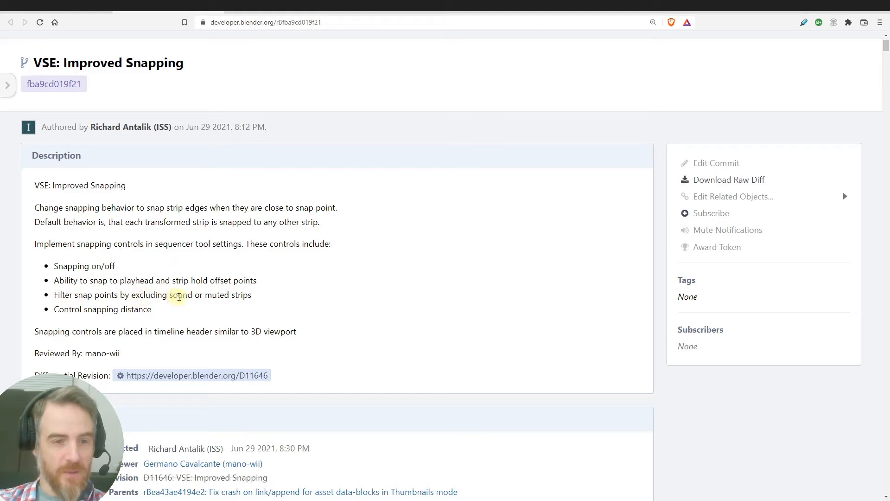
{"action": "left_click_drag", "start_coordinate": [169, 295], "coordinate": [254, 300]}
{"action": "left_click", "coordinate": [258, 300]}
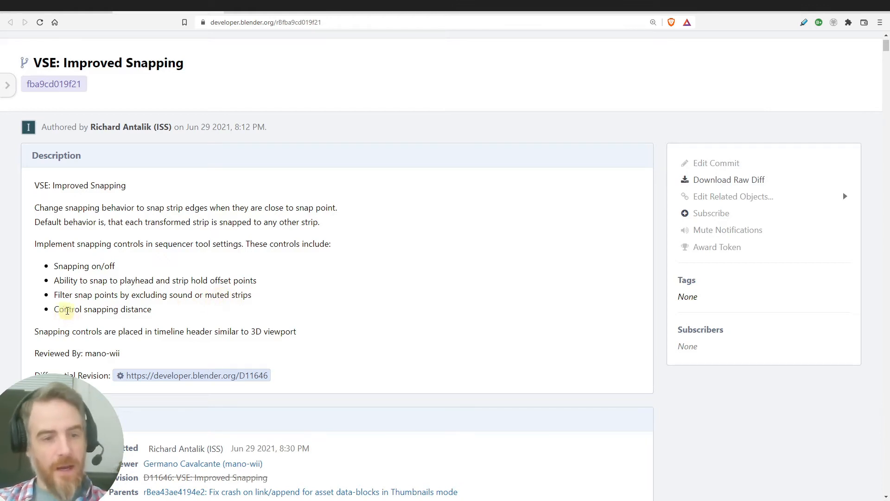
{"action": "left_click_drag", "start_coordinate": [151, 310], "coordinate": [56, 310]}
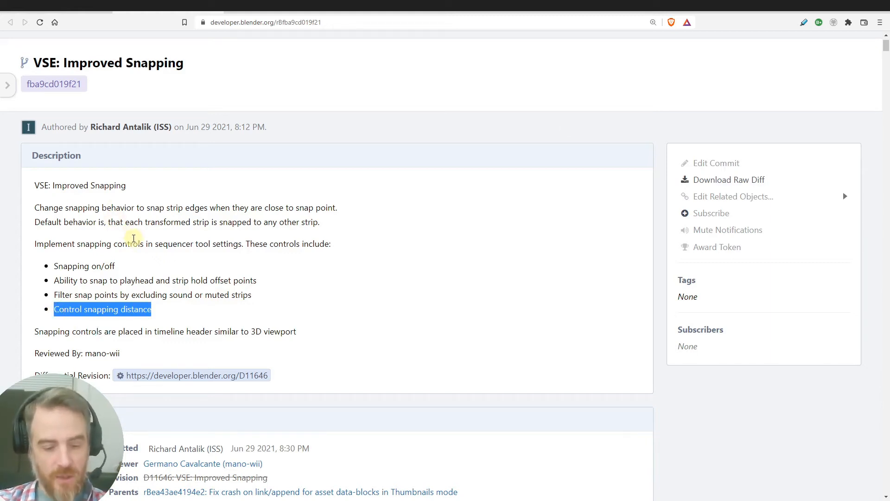
- Switch to Blender and open the sequencer's snapping options to examine the available snap targets and filters
{"action": "key", "text": "alt+Tab"}
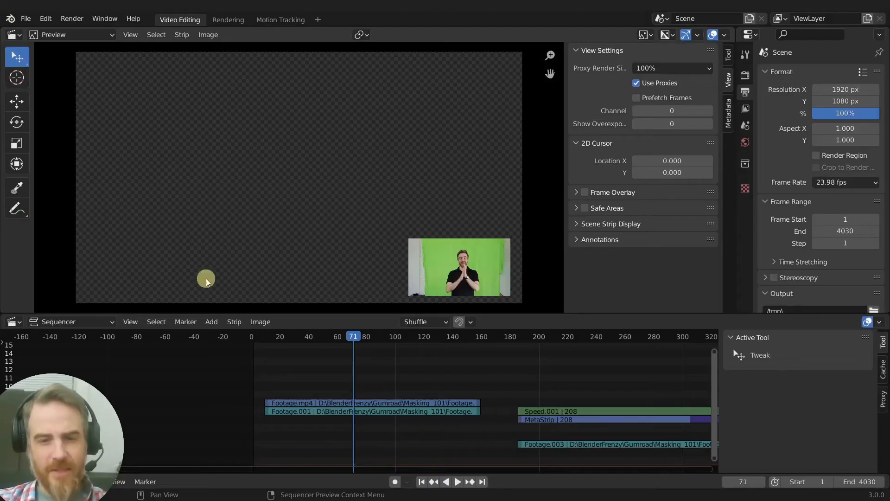
{"action": "scroll", "coordinate": [465, 405], "scroll_direction": "down", "scroll_amount": 3}
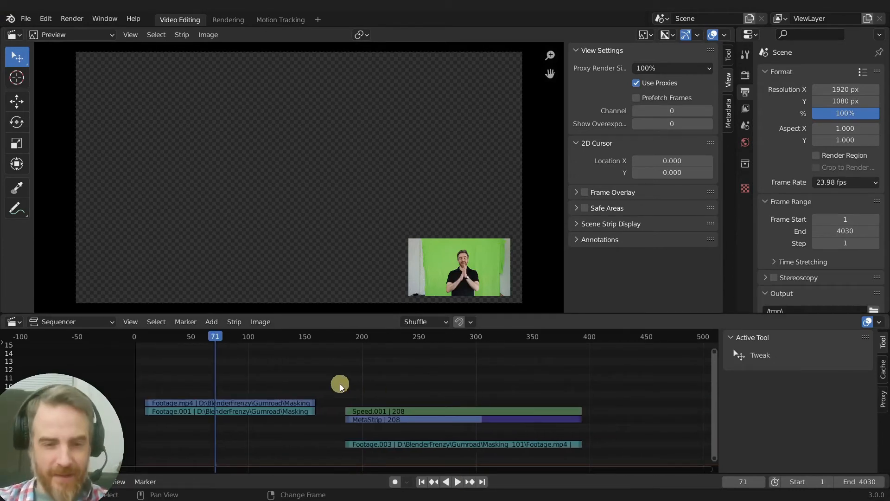
{"action": "scroll", "coordinate": [331, 402], "scroll_direction": "up", "scroll_amount": 2}
{"action": "scroll", "coordinate": [371, 387], "scroll_direction": "up", "scroll_amount": 2}
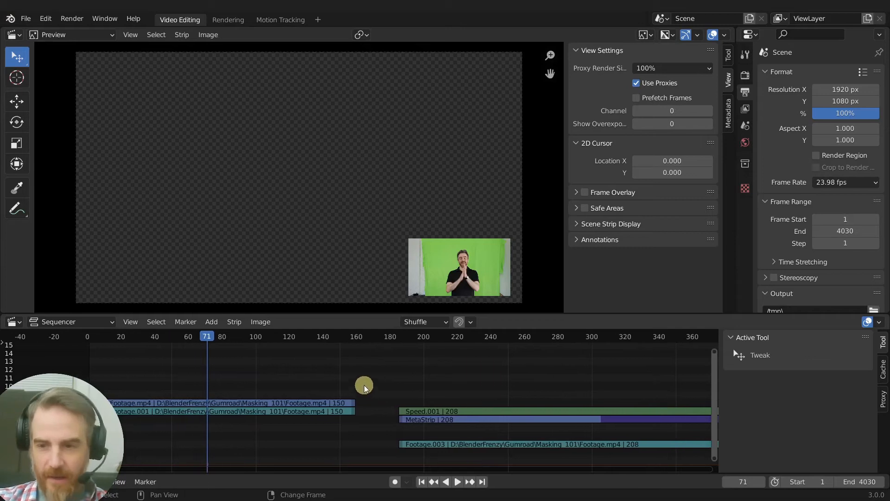
{"action": "left_click", "coordinate": [234, 322]}
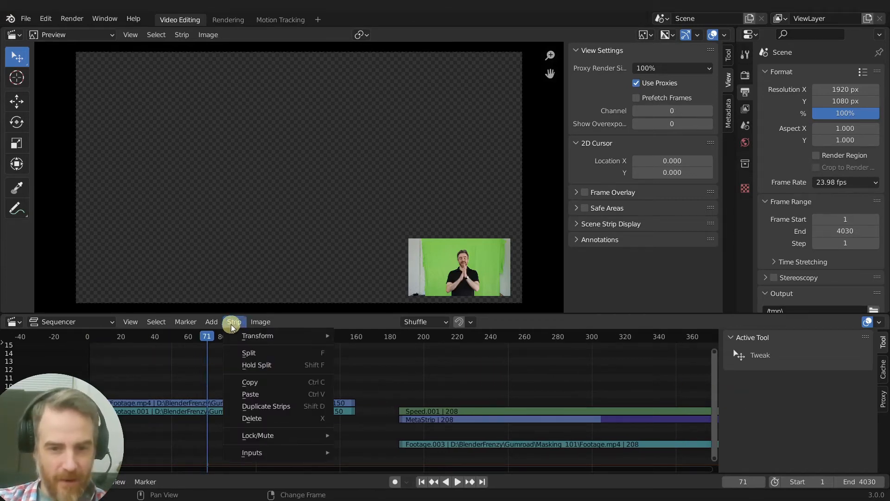
{"action": "left_click", "coordinate": [231, 325]}
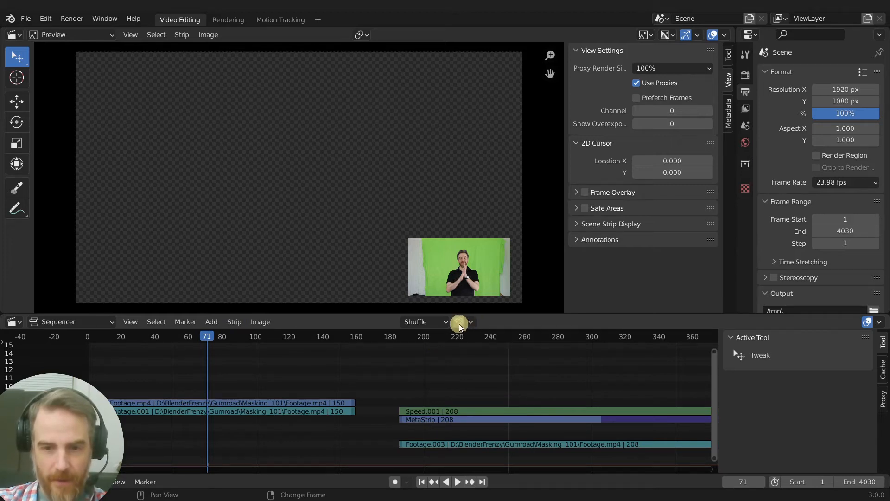
{"action": "left_click", "coordinate": [472, 322]}
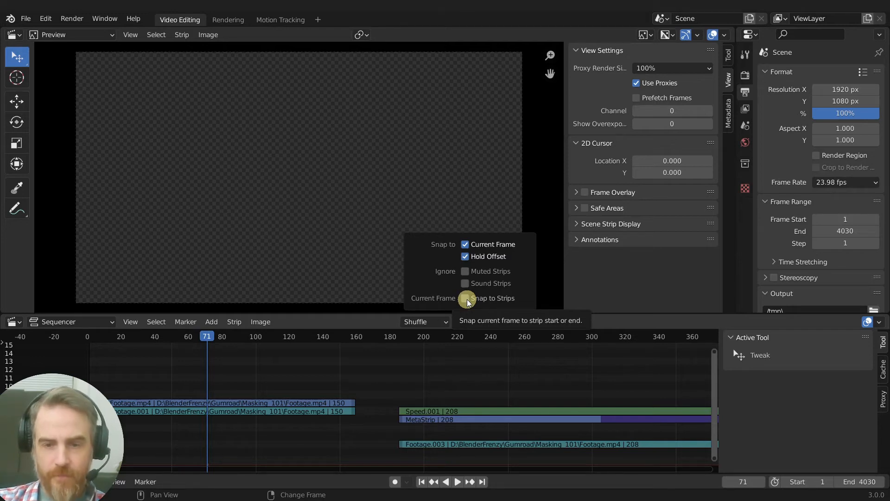
- Close the snapping options, jump the playhead between strip edges and scrub it freely across the first footage strips
{"action": "left_click", "coordinate": [440, 321]}
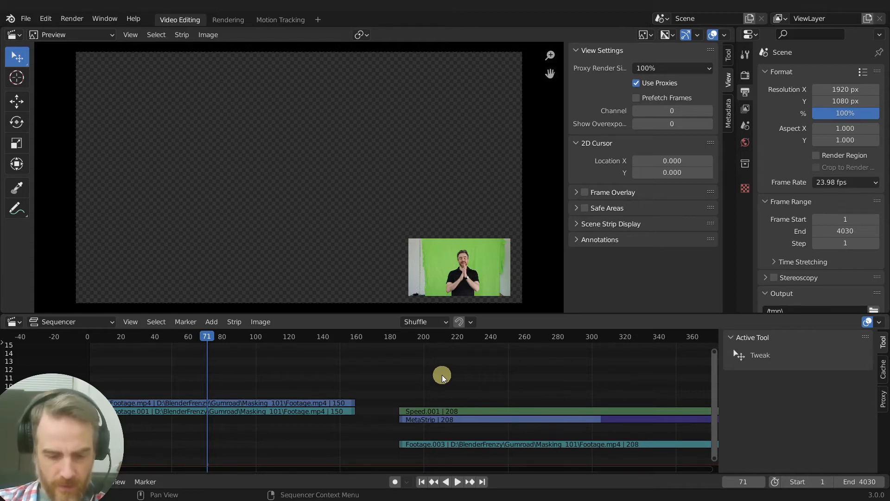
{"action": "key", "text": "Page_Up"}
{"action": "key", "text": "Page_Down"}
{"action": "key", "text": "Page_Up"}
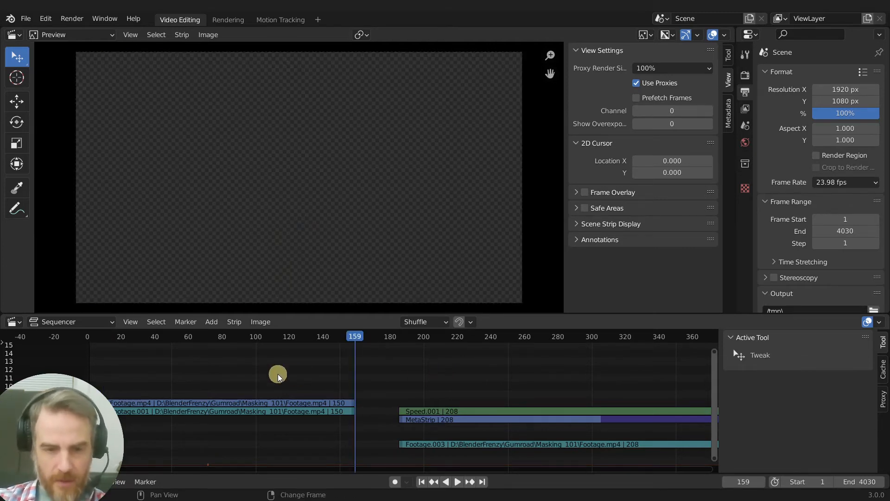
{"action": "right_click_drag", "start_coordinate": [270, 372], "coordinate": [392, 354]}
- Enable Snap to Strips for the current frame in the snapping options and turn on sequencer snapping
{"action": "left_click", "coordinate": [469, 321]}
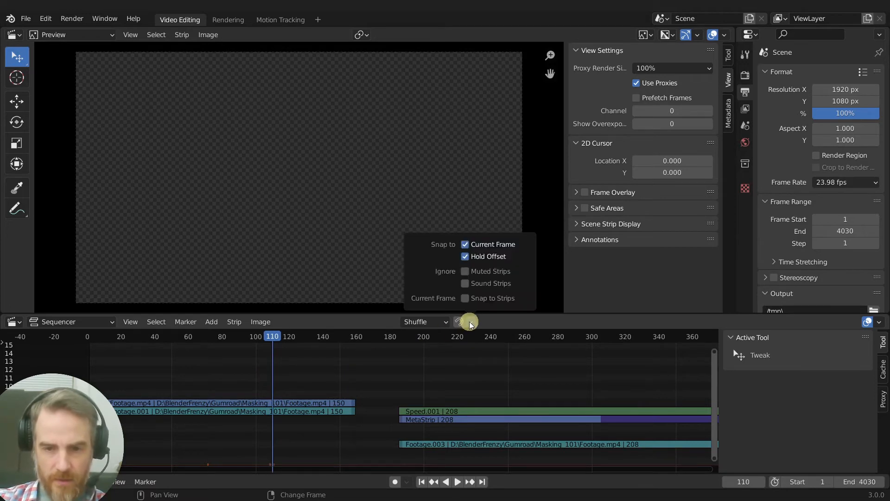
{"action": "left_click", "coordinate": [465, 298]}
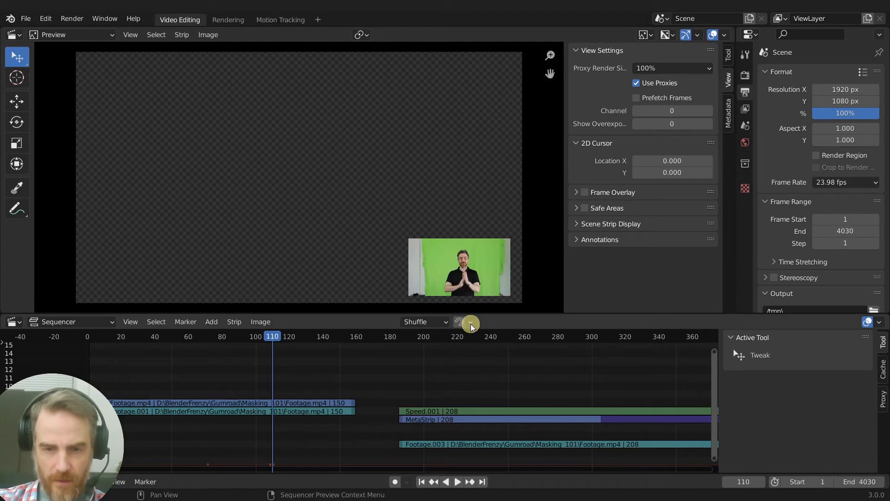
{"action": "left_click", "coordinate": [458, 321]}
- Scrub the playhead with snapping on to the MetaStrip's start at frame 185 and around its end at frame 393
{"action": "right_click_drag", "start_coordinate": [419, 355], "coordinate": [399, 371]}
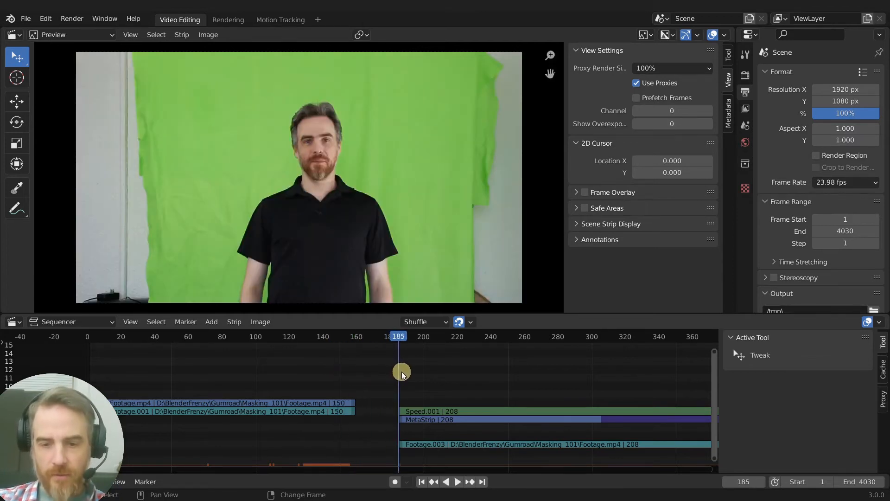
{"action": "scroll", "coordinate": [455, 396], "scroll_direction": "down", "scroll_amount": 5}
{"action": "right_click_drag", "start_coordinate": [370, 384], "coordinate": [368, 375]}
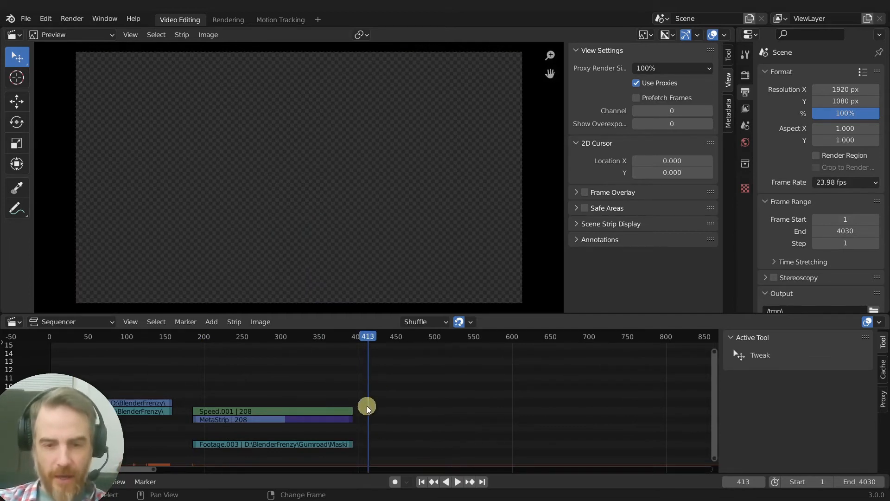
{"action": "right_click_drag", "start_coordinate": [369, 376], "coordinate": [358, 377]}
- Try stepping the playhead frame by frame in both directions around the MetaStrip's end
{"action": "key", "text": "Left"}
{"action": "key", "text": "Left"}
{"action": "key", "text": "Left"}
{"action": "key", "text": "Left"}
{"action": "key", "text": "Right"}
{"action": "key", "text": "Right"}
{"action": "key", "text": "Right"}
{"action": "key", "text": "Right"}
{"action": "key", "text": "Right"}
{"action": "key", "text": "Right"}
{"action": "key", "text": "Right"}
{"action": "key", "text": "Right"}
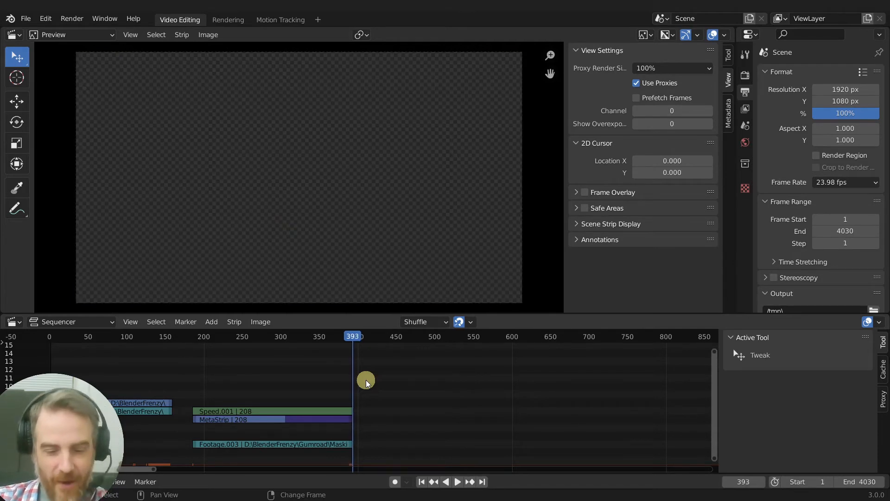
{"action": "key", "text": "Left"}
{"action": "key", "text": "Left"}
{"action": "key", "text": "Left"}
{"action": "key", "text": "Left"}
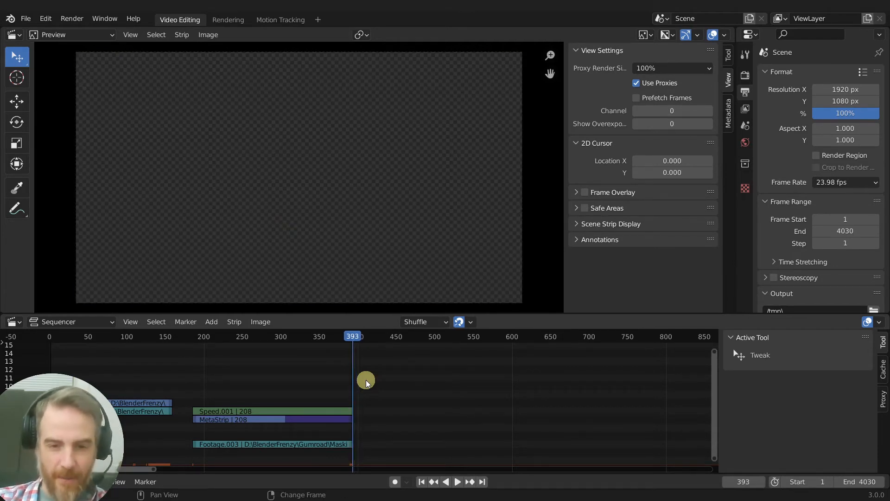
- Play the sequence briefly, cancel playback, and jump the playhead back and forth between strip edges
{"action": "key", "text": "space"}
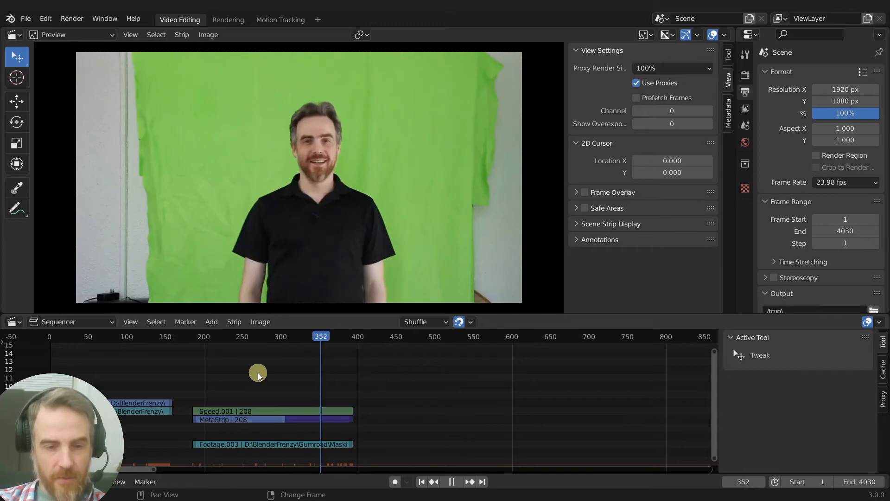
{"action": "key", "text": "Escape"}
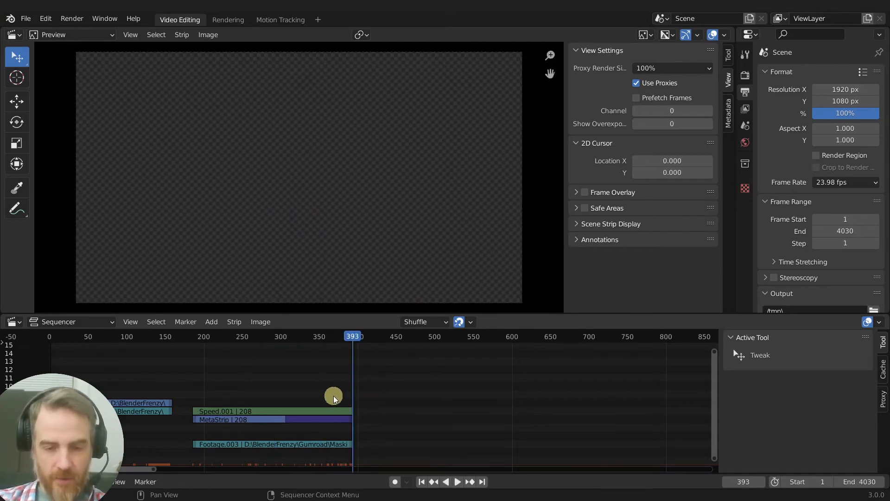
{"action": "key", "text": "Page_Down"}
{"action": "key", "text": "Page_Up"}
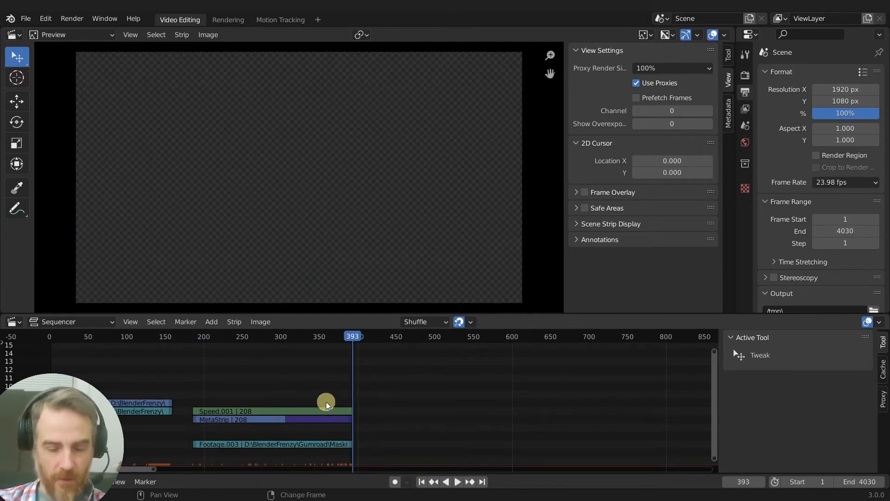
{"action": "key", "text": "Page_Down"}
{"action": "key", "text": "Page_Up"}
- Open the sequencer's snapping options to examine the filters for ignoring muted and sound strips
{"action": "middle_click_drag", "start_coordinate": [329, 401], "coordinate": [394, 375]}
{"action": "left_click", "coordinate": [471, 321]}
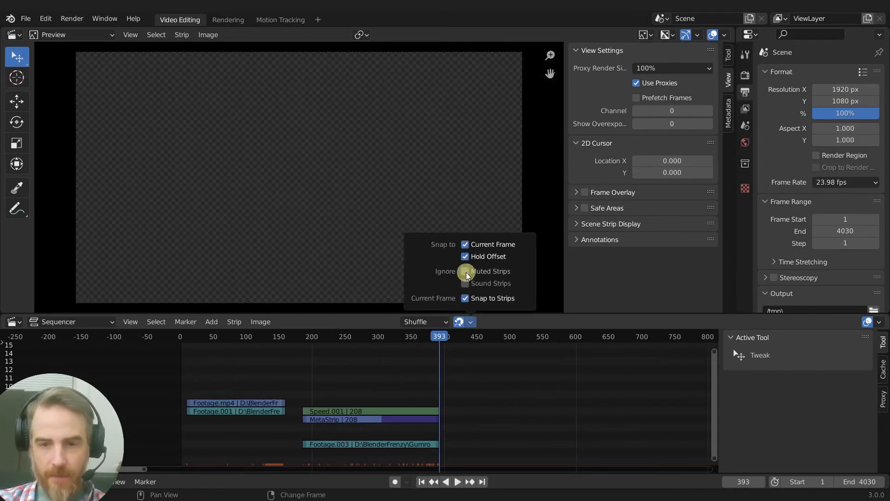
{"action": "middle_click_drag", "start_coordinate": [459, 397], "coordinate": [399, 385]}
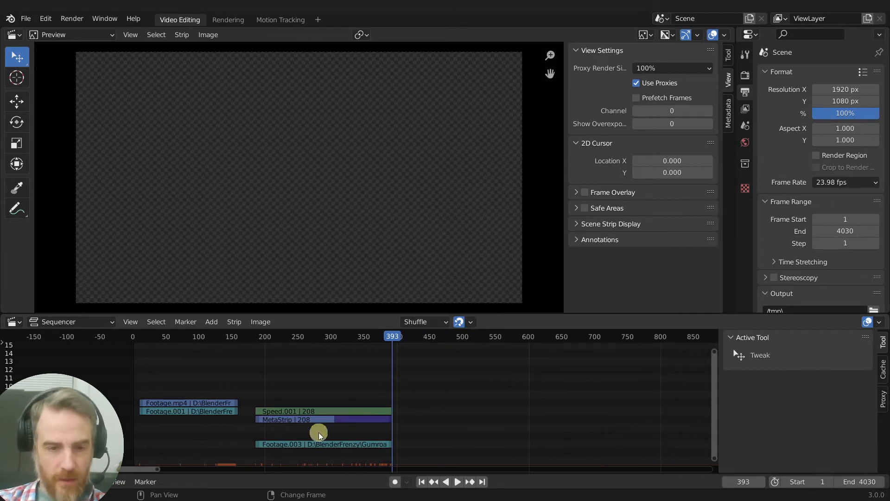
- Select the Footage.mp4 and Footage.001 strips and mute them
{"action": "middle_click_drag", "start_coordinate": [227, 405], "coordinate": [344, 397]}
{"action": "left_click_drag", "start_coordinate": [301, 398], "coordinate": [293, 412]}
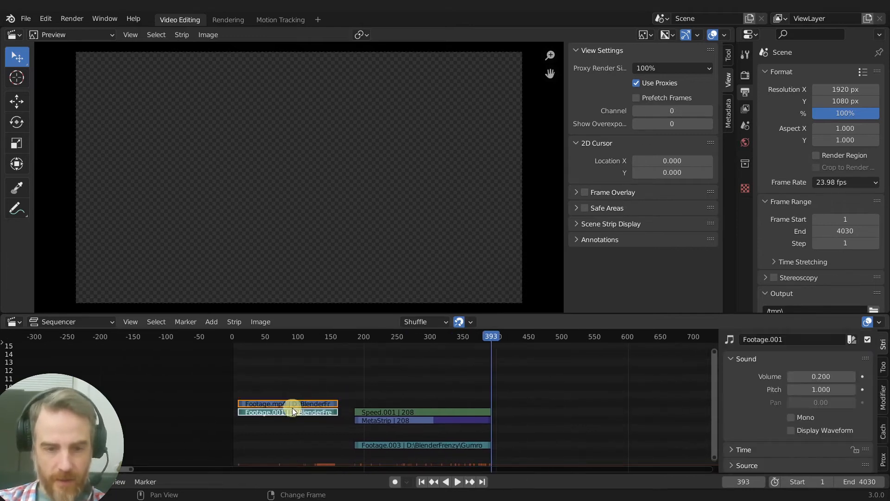
{"action": "key", "text": "h"}
- Slide the Speed.001, MetaStrip and Footage.003 strips 26 frames earlier and up one channel, snapping them to the muted strips' end
{"action": "right_click_drag", "start_coordinate": [304, 362], "coordinate": [434, 375], "text": "shift"}
{"action": "left_click", "coordinate": [359, 405]}
{"action": "left_click_drag", "start_coordinate": [359, 404], "coordinate": [417, 454]}
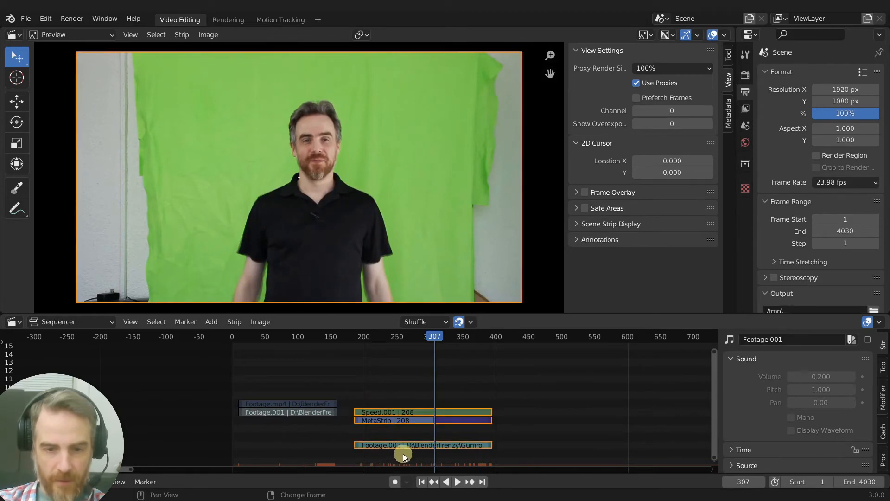
{"action": "key", "text": "g"}
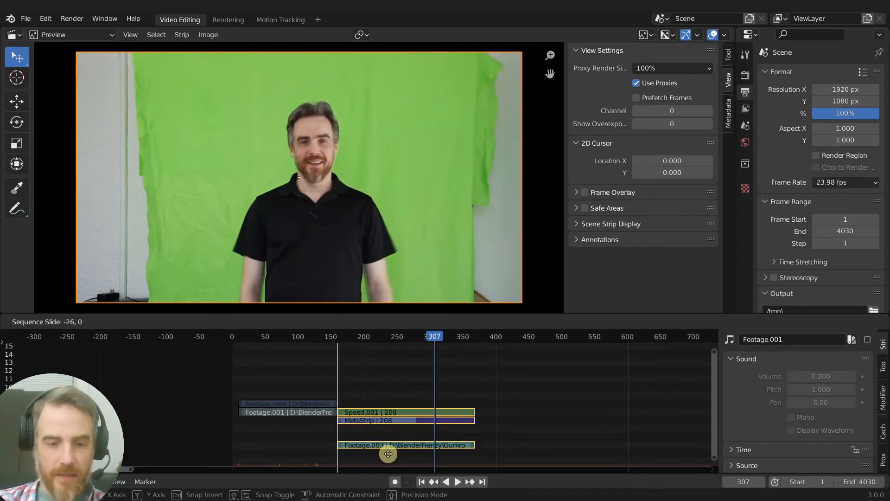
{"action": "left_click", "coordinate": [388, 450]}
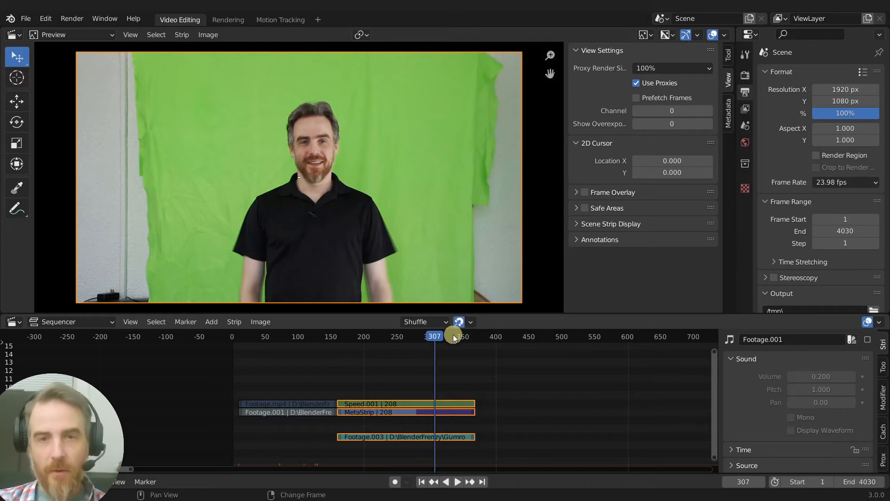
- Try moving the three selected strips again to test snapping against the muted strips' end
{"action": "key", "text": "g"}
{"action": "left_click", "coordinate": [374, 433]}
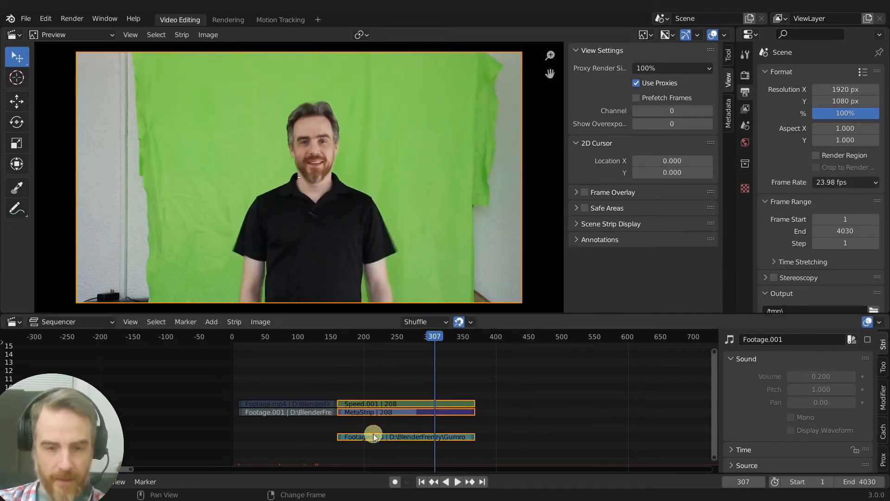
{"action": "key", "text": "g"}
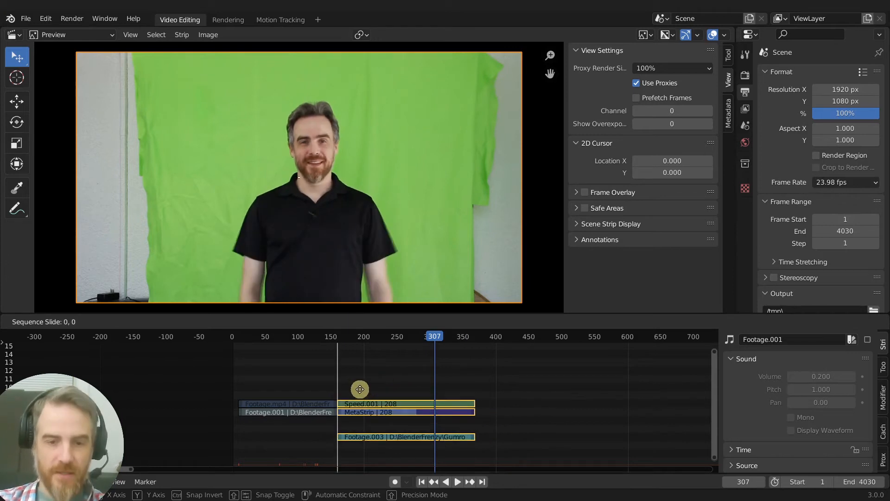
{"action": "left_click", "coordinate": [358, 388]}
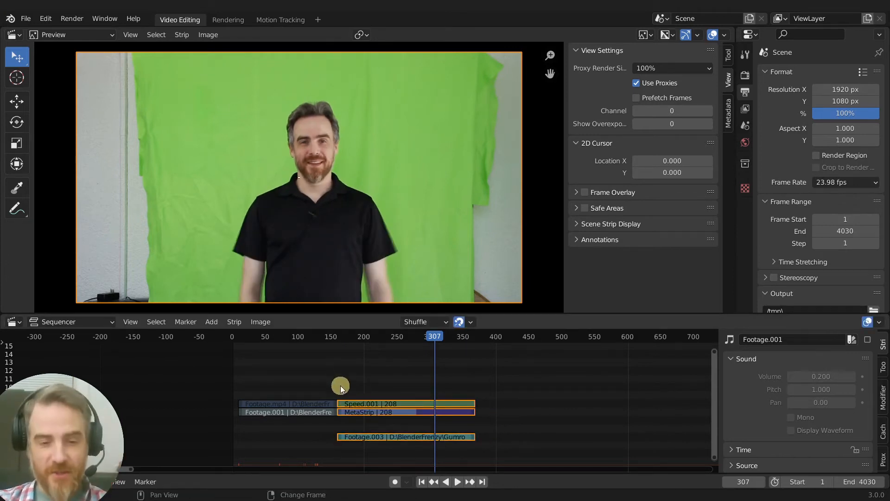
{"action": "key", "text": "g"}
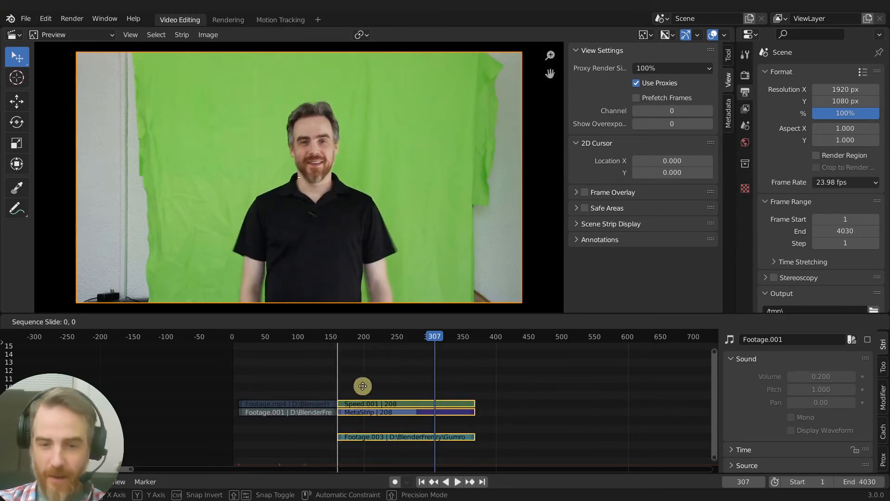
{"action": "left_click", "coordinate": [333, 378]}
- Snap the playhead to frame 159 and reselect the Speed.001, MetaStrip and Footage.003 strips for another snapping test
{"action": "mouse_move", "coordinate": [331, 377]}
{"action": "right_mouse_down", "text": "shift"}
{"action": "mouse_move", "coordinate": [473, 381]}
{"action": "mouse_move", "coordinate": [329, 370]}
{"action": "mouse_move", "coordinate": [344, 371]}
{"action": "right_mouse_up", "text": "shift"}
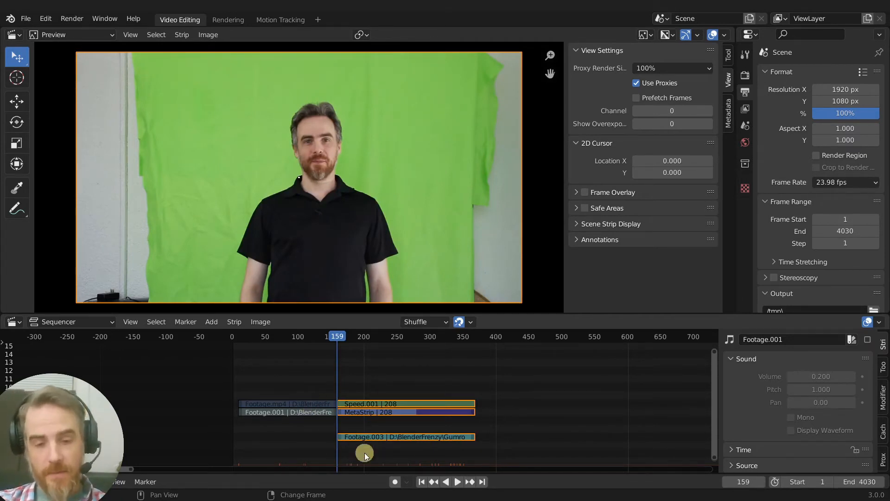
{"action": "left_click", "coordinate": [371, 437]}
{"action": "left_click", "coordinate": [472, 322]}
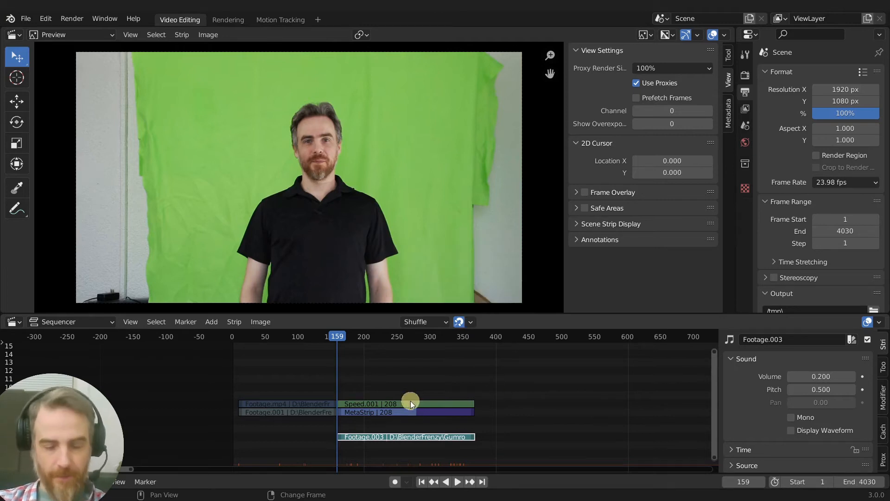
{"action": "scroll", "coordinate": [353, 409], "scroll_direction": "up", "scroll_amount": 3}
{"action": "left_click_drag", "start_coordinate": [348, 380], "coordinate": [379, 442]}
{"action": "left_click", "coordinate": [474, 322]}
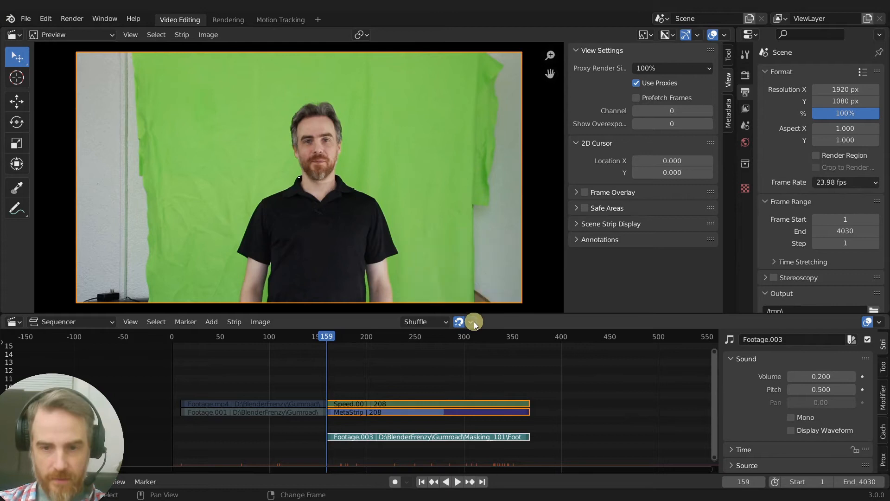
{"action": "key", "text": "g"}
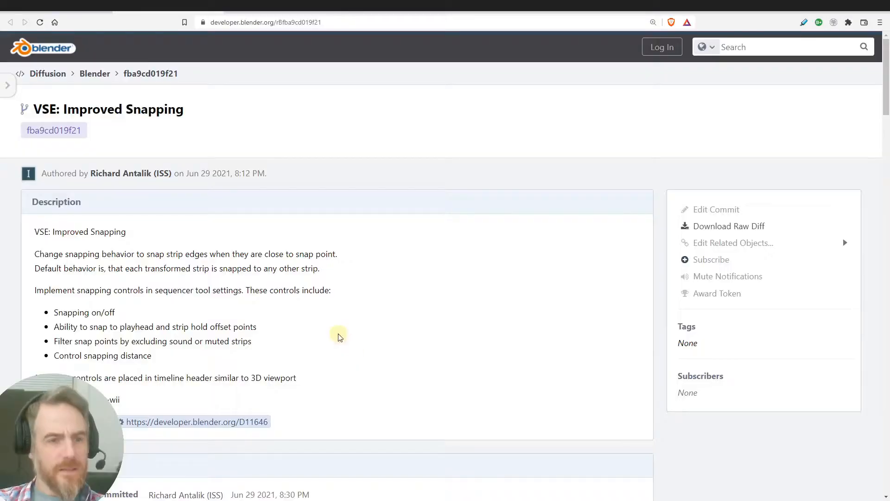
- Switch to the browser, reread the Improved Snapping commit's notes on snapping distance and control placement, and return to the release notes
{"action": "scroll", "coordinate": [324, 320], "scroll_direction": "down", "scroll_amount": 3}
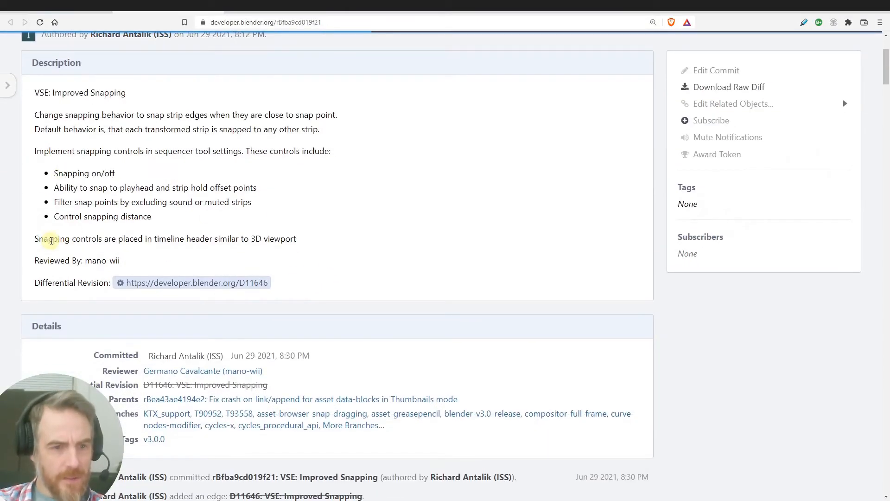
{"action": "left_click_drag", "start_coordinate": [48, 239], "coordinate": [281, 241]}
{"action": "left_click_drag", "start_coordinate": [105, 216], "coordinate": [152, 218]}
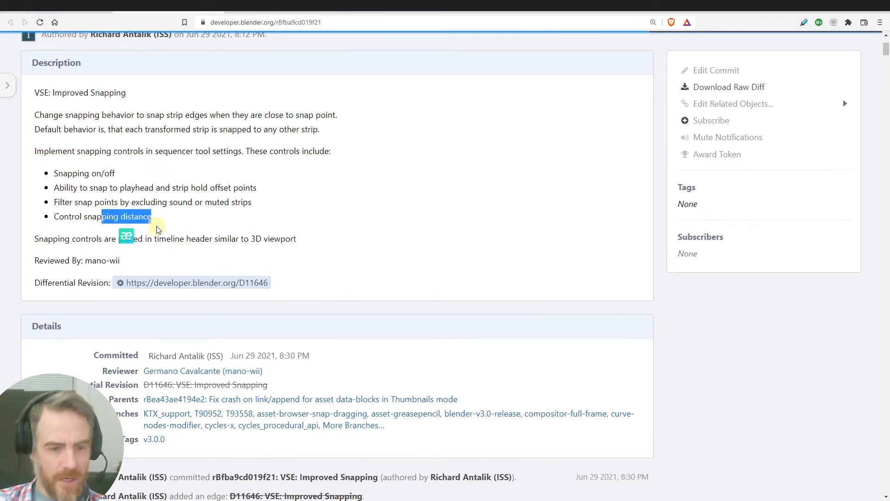
{"action": "scroll", "coordinate": [156, 230], "scroll_direction": "down", "scroll_amount": 5}
{"action": "scroll", "coordinate": [157, 230], "scroll_direction": "down", "scroll_amount": 9}
{"action": "scroll", "coordinate": [157, 230], "scroll_direction": "up", "scroll_amount": 16}
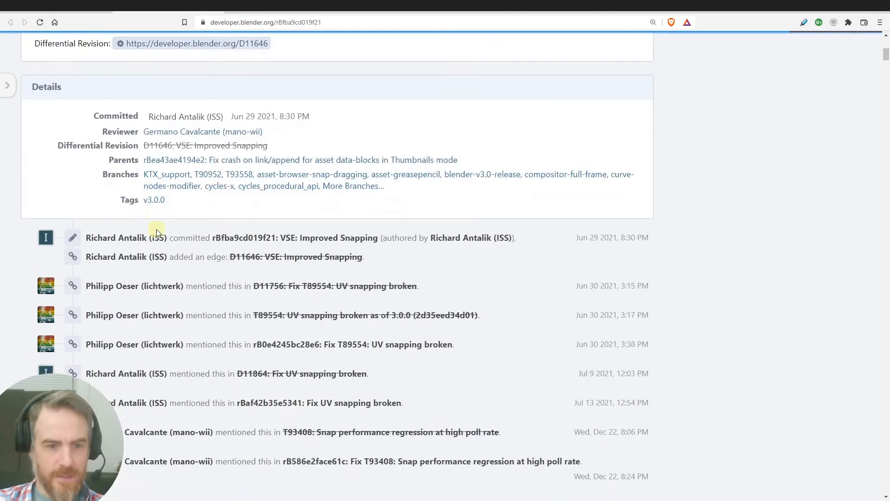
{"action": "scroll", "coordinate": [157, 230], "scroll_direction": "up", "scroll_amount": 1}
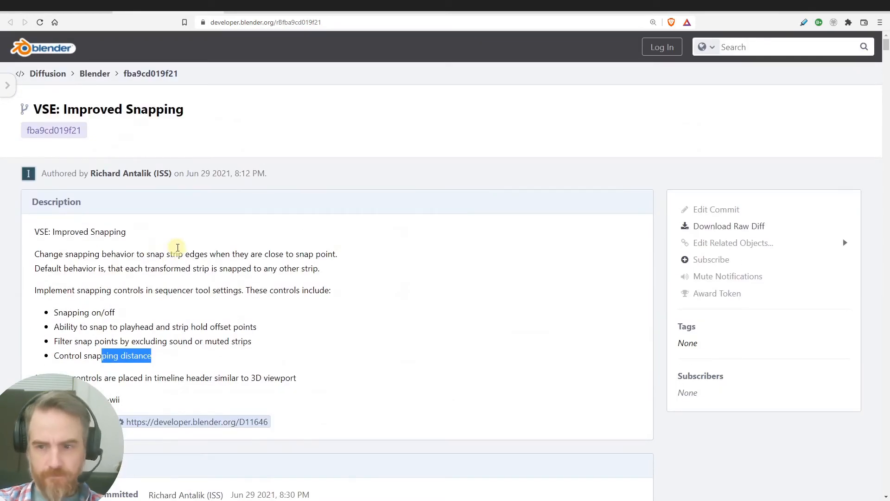
{"action": "left_click", "coordinate": [150, 10]}
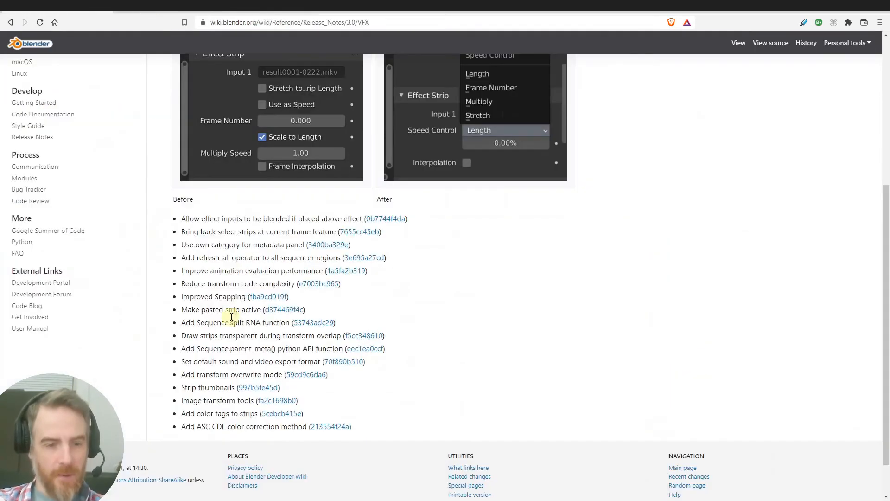
- Read commit d374469f4c about making the pasted strip active and return to the release notes
{"action": "left_click_drag", "start_coordinate": [182, 311], "coordinate": [264, 308]}
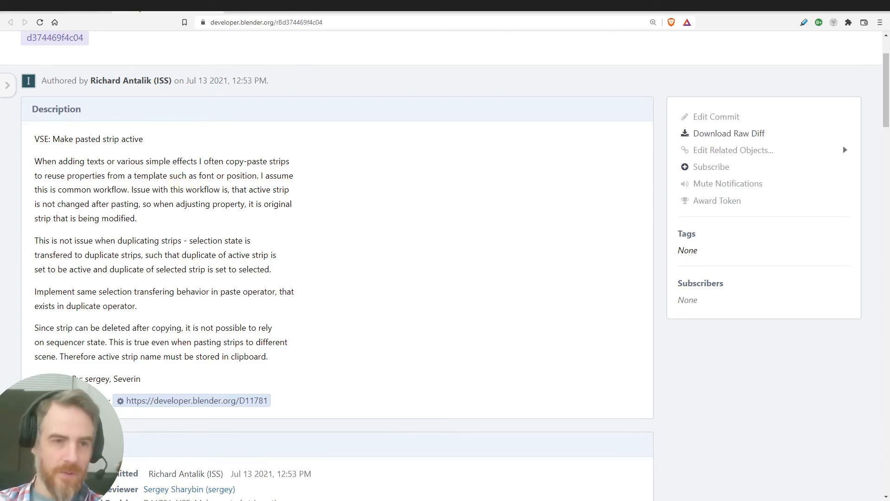
{"action": "middle_click", "coordinate": [153, 10]}
- Read commit 53743adc29 about adding the Sequence.split RNA function and return to the release notes list
{"action": "left_click_drag", "start_coordinate": [182, 329], "coordinate": [304, 330]}
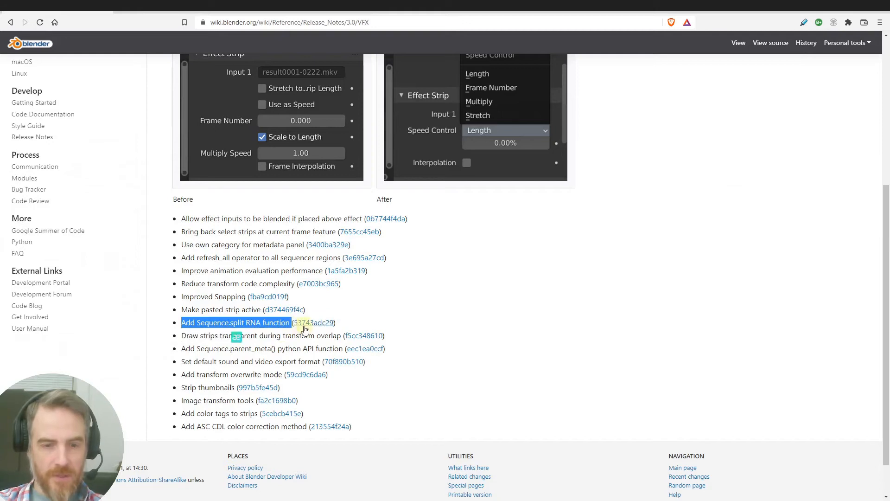
{"action": "left_click", "coordinate": [307, 323]}
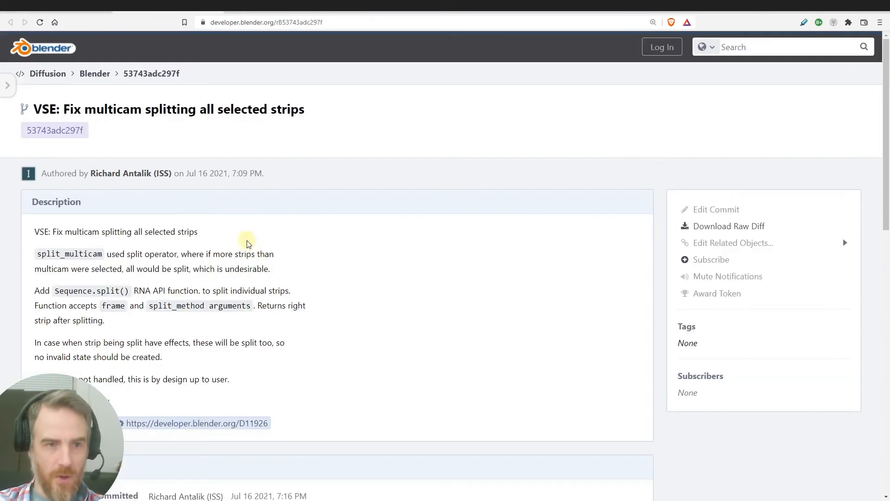
{"action": "scroll", "coordinate": [66, 250], "scroll_direction": "down", "scroll_amount": 2}
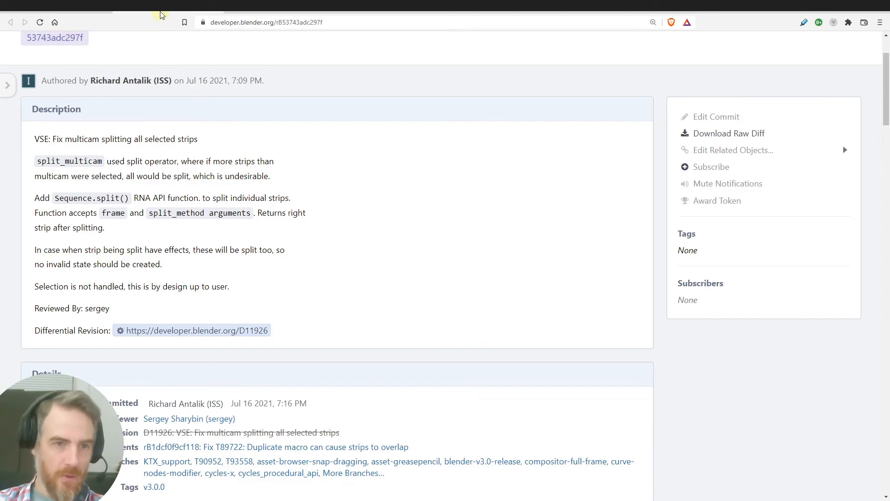
{"action": "key", "text": "alt+Left"}
{"action": "scroll", "coordinate": [190, 301], "scroll_direction": "down", "scroll_amount": 1}
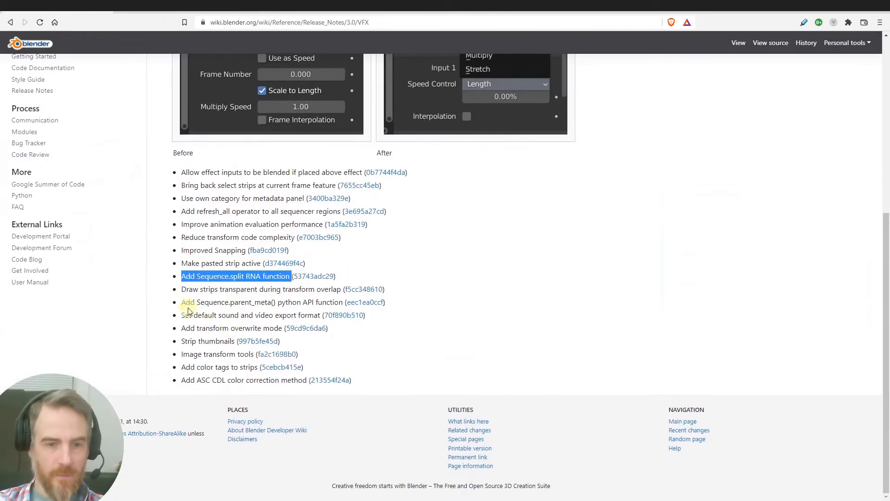
- Read commit f5cc348610 about drawing strips semi-transparent during transform overlap
{"action": "mouse_move", "coordinate": [182, 289]}
{"action": "left_mouse_down"}
{"action": "mouse_move", "coordinate": [194, 303]}
{"action": "mouse_move", "coordinate": [341, 288]}
{"action": "left_mouse_up"}
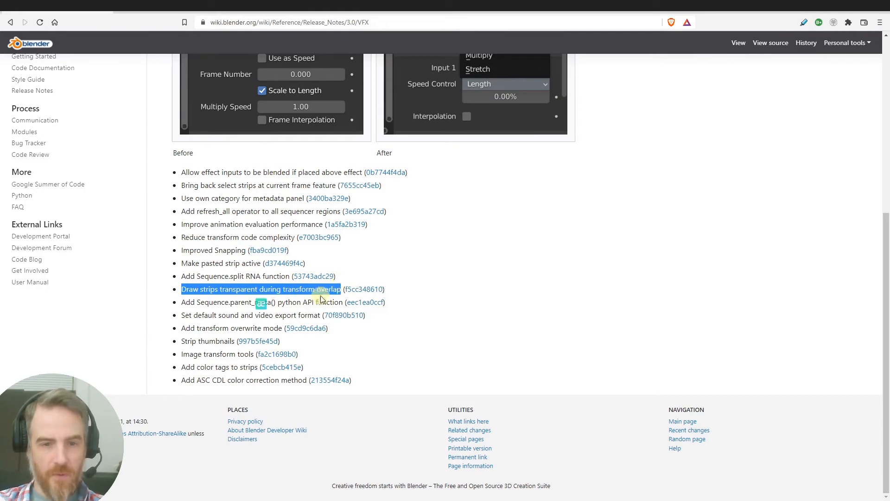
{"action": "key", "text": "alt+Right"}
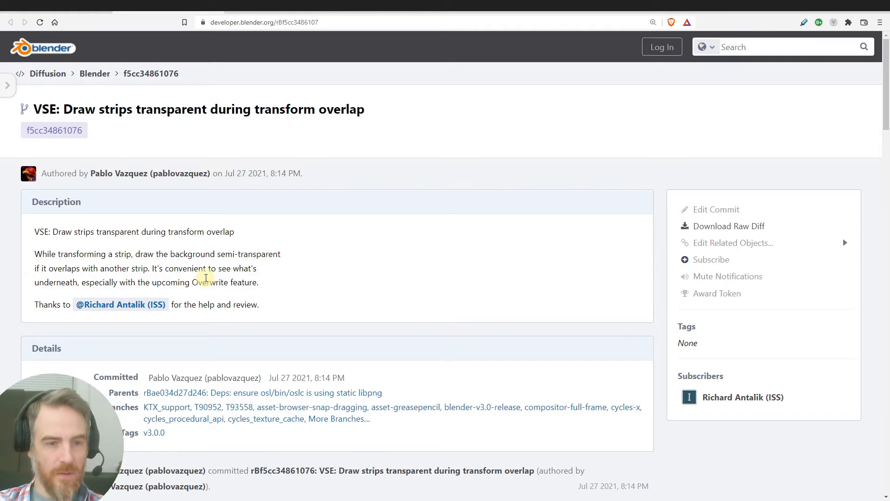
{"action": "left_click_drag", "start_coordinate": [199, 283], "coordinate": [258, 292]}
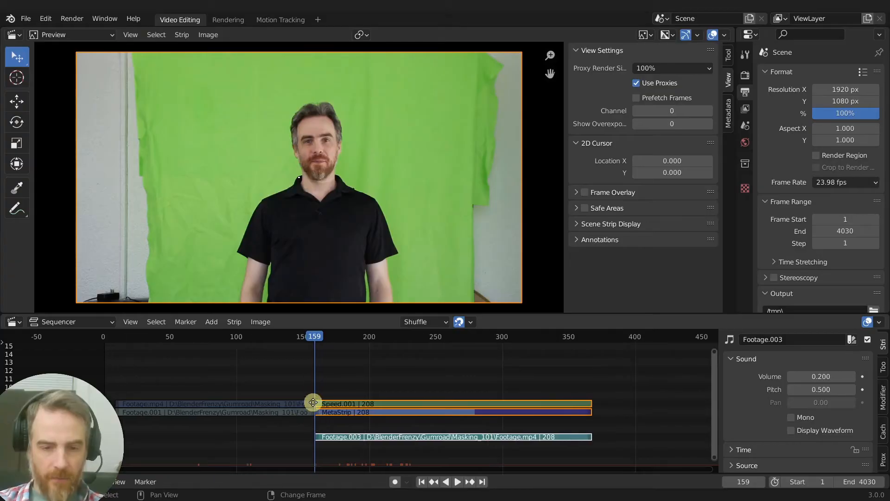
- Switch to Blender, try sliding the selected strips' start, and unmute the Footage.mp4 and Footage.001 strips that end at frame 159
{"action": "left_click_drag", "start_coordinate": [312, 402], "coordinate": [383, 407]}
{"action": "scroll", "coordinate": [383, 408], "scroll_direction": "up", "scroll_amount": 2}
{"action": "scroll", "coordinate": [348, 414], "scroll_direction": "up", "scroll_amount": 2}
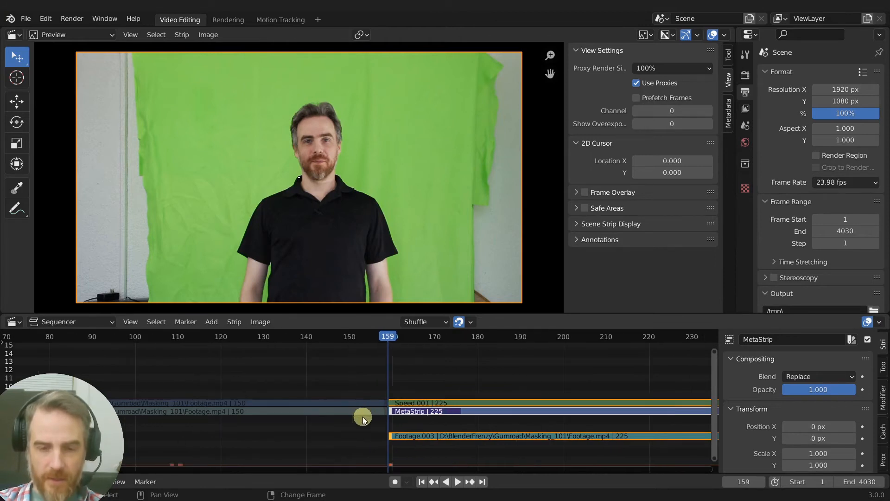
{"action": "key", "text": "shift+b"}
{"action": "left_click_drag", "start_coordinate": [342, 374], "coordinate": [407, 487]}
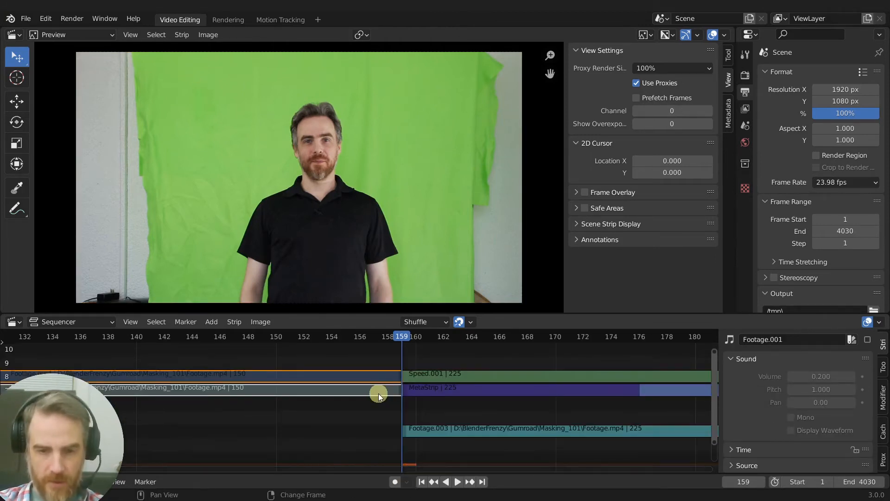
{"action": "key", "text": "alt+h"}
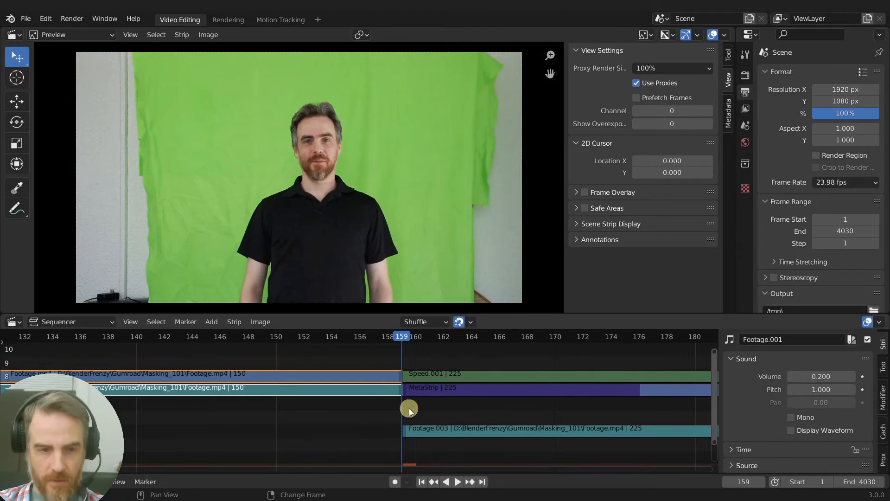
- Slide the start handles of Speed.001, MetaStrip and Footage.003 over the neighbouring footage to test transparency, and set them back at frame 159
{"action": "middle_click_drag", "start_coordinate": [403, 414], "coordinate": [391, 417]}
{"action": "left_click", "coordinate": [391, 390], "text": "ctrl"}
{"action": "key", "text": "g"}
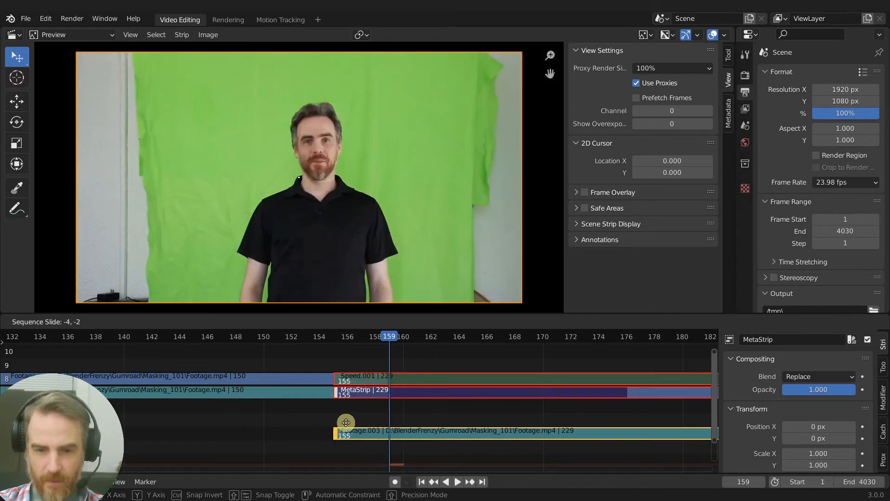
{"action": "left_click", "coordinate": [397, 426]}
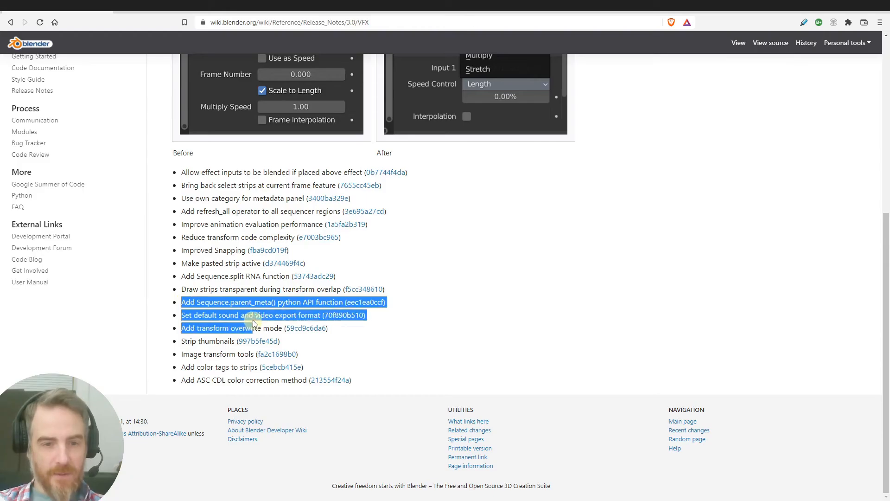
- Switch to the browser, read commit eec1ea0ccf about the Sequence.parent_meta() python API function, and return to the release notes
{"action": "left_click_drag", "start_coordinate": [254, 323], "coordinate": [367, 302]}
{"action": "left_click", "coordinate": [367, 302]}
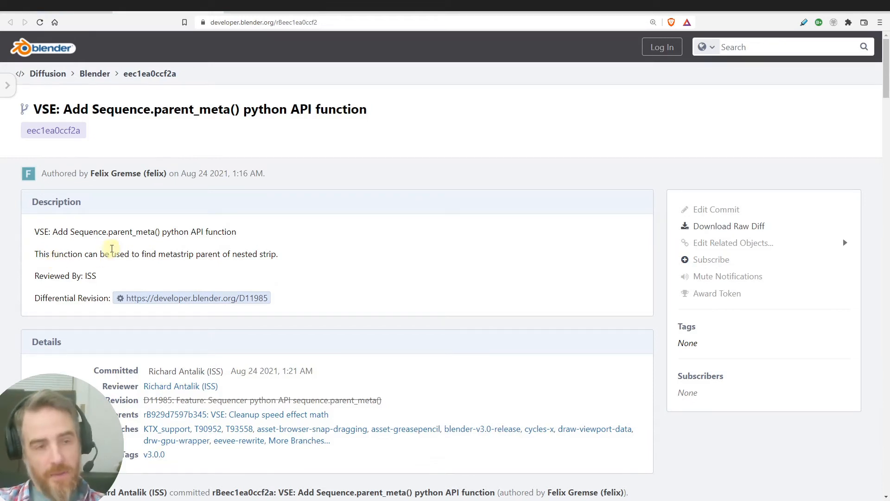
{"action": "key", "text": "alt+Left"}
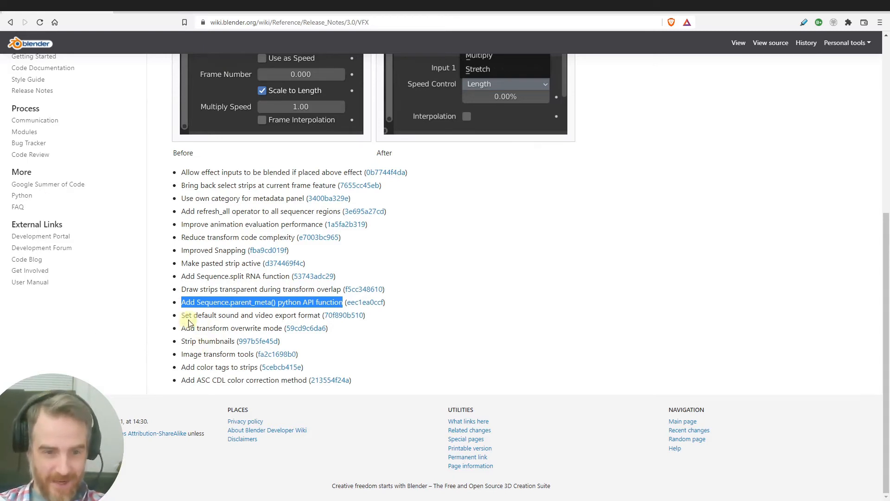
- Read commit 70f890b510 about the default sound and video export format, including the AAC bitrate and h264_in_MP4 preset, and return to the release notes
{"action": "left_click_drag", "start_coordinate": [181, 315], "coordinate": [314, 314]}
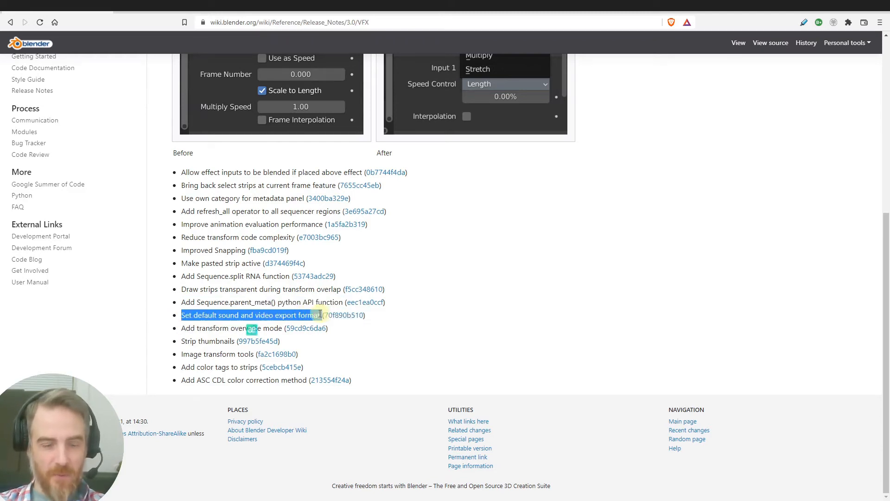
{"action": "left_click", "coordinate": [326, 316]}
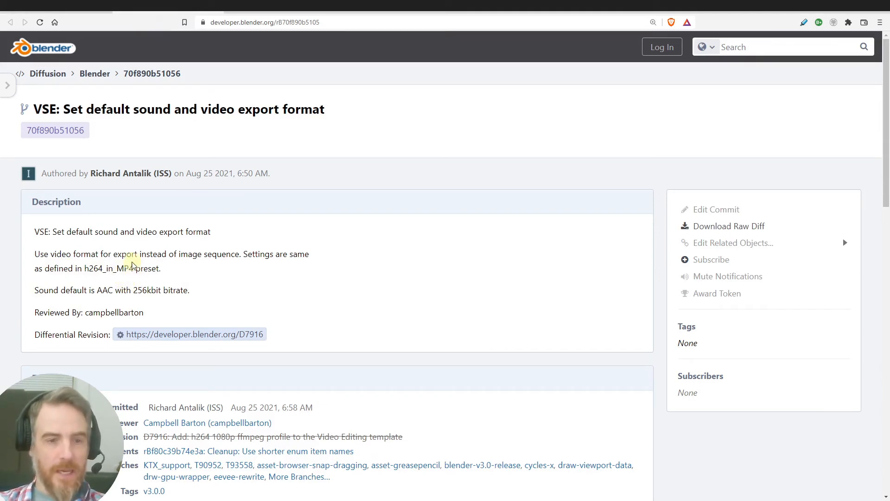
{"action": "left_click_drag", "start_coordinate": [97, 289], "coordinate": [202, 300]}
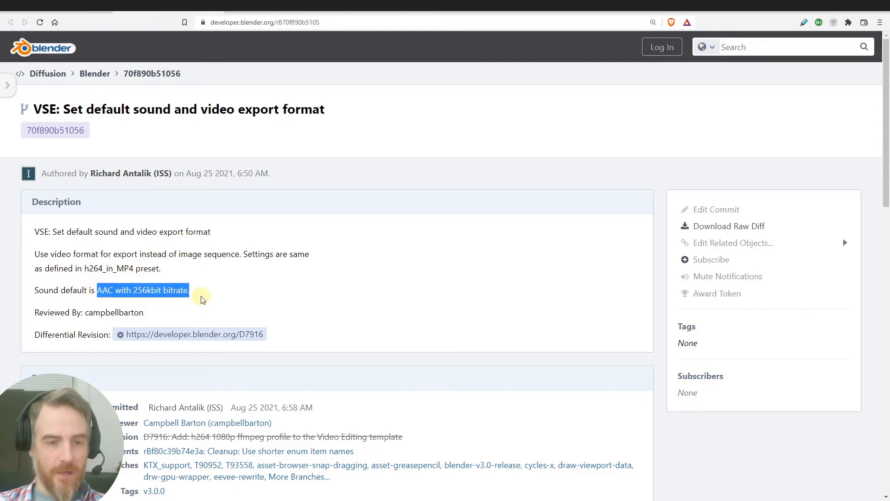
{"action": "left_click_drag", "start_coordinate": [161, 270], "coordinate": [95, 258]}
{"action": "left_click", "coordinate": [102, 263]}
{"action": "left_click_drag", "start_coordinate": [97, 290], "coordinate": [126, 291]}
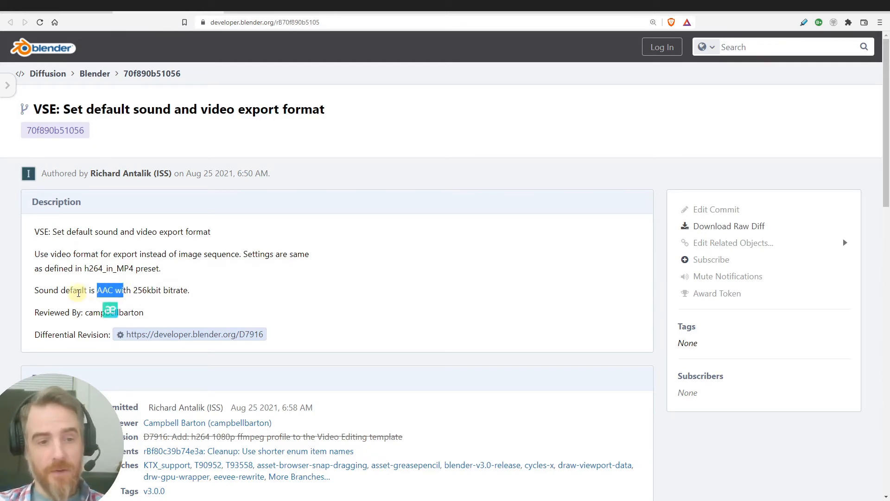
{"action": "left_click", "coordinate": [77, 293]}
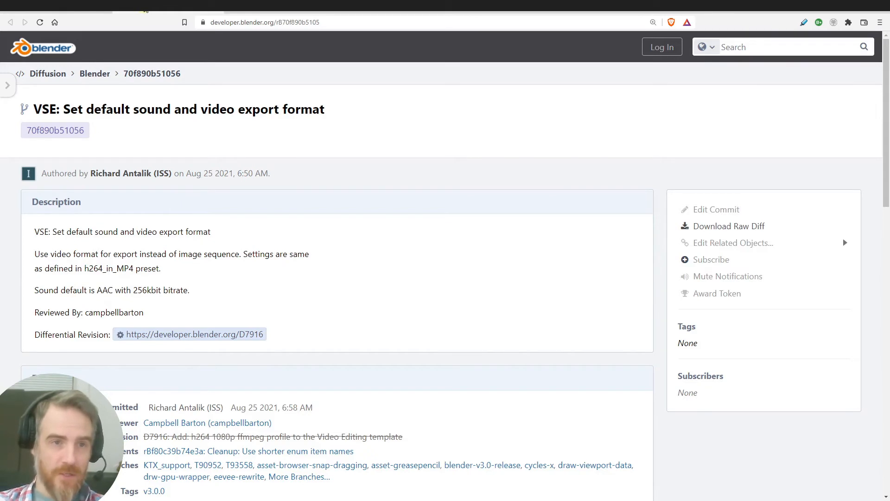
{"action": "left_click", "coordinate": [146, 9]}
- Read commit 59cd9c6da6 about the transform overwrite mode and the three things that can happen on overlap
{"action": "left_click_drag", "start_coordinate": [181, 328], "coordinate": [280, 328]}
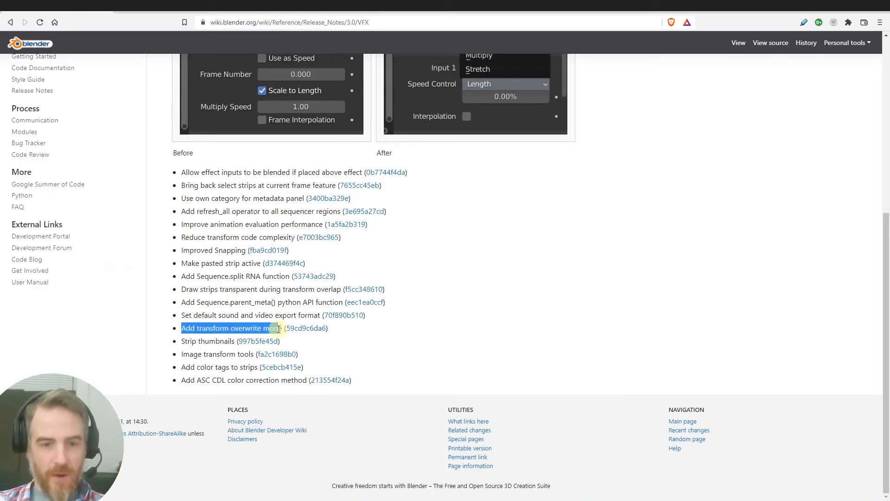
{"action": "left_click", "coordinate": [304, 328]}
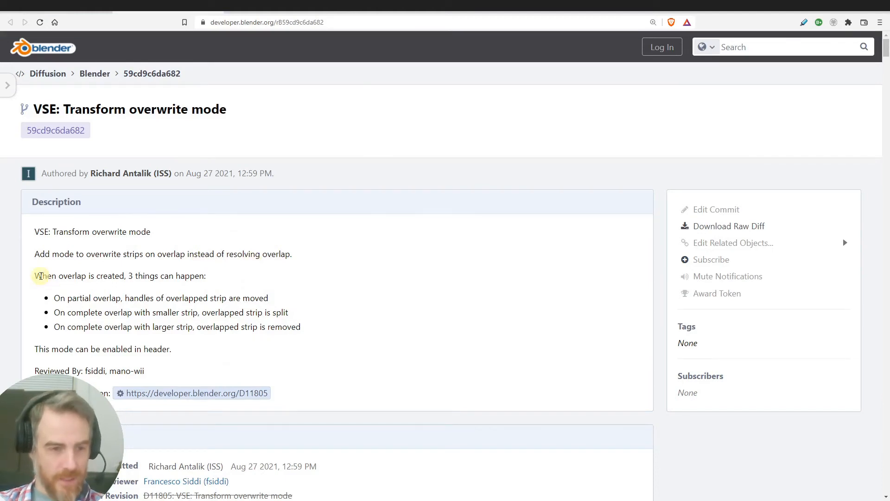
{"action": "left_click_drag", "start_coordinate": [43, 276], "coordinate": [168, 279]}
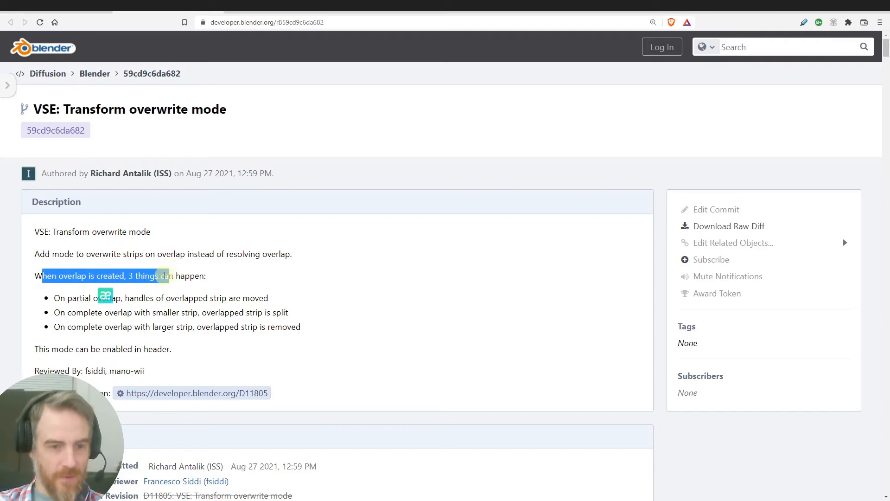
{"action": "left_click", "coordinate": [66, 292]}
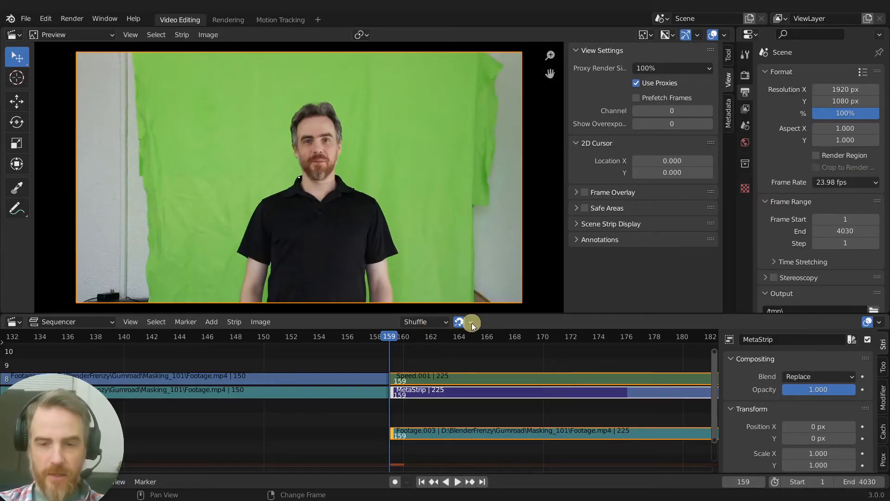
- Switch to Blender, look over the Overlap Mode options, and clear the strip offsets of Speed.001, MetaStrip and Footage.003
{"action": "left_click", "coordinate": [429, 321]}
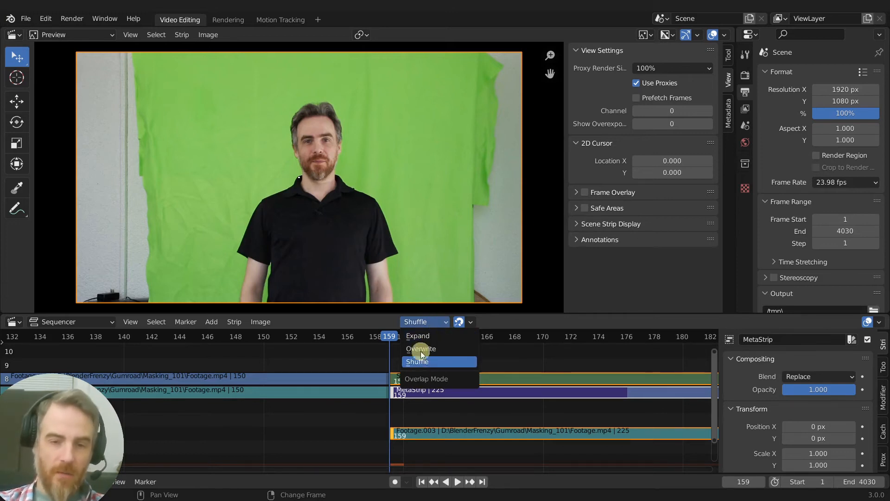
{"action": "scroll", "coordinate": [477, 413], "scroll_direction": "down", "scroll_amount": 1}
{"action": "scroll", "coordinate": [474, 411], "scroll_direction": "down", "scroll_amount": 1}
{"action": "middle_click_drag", "start_coordinate": [461, 411], "coordinate": [320, 405]}
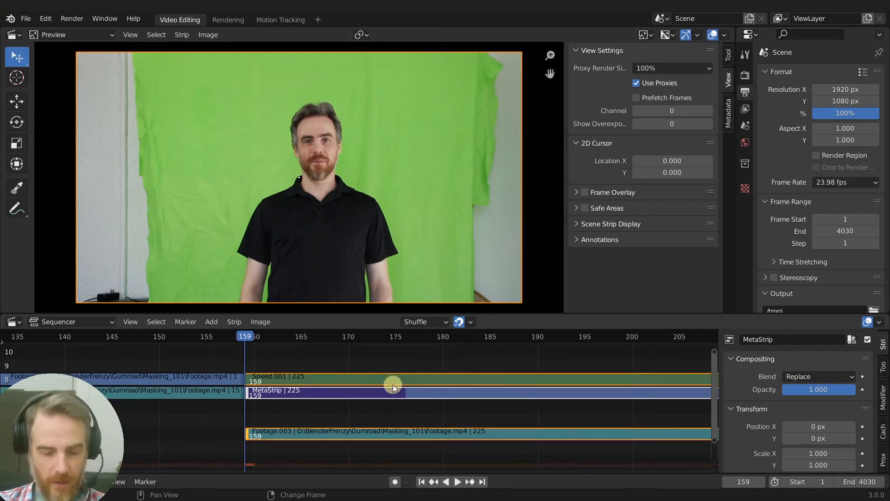
{"action": "key", "text": "alt+o"}
{"action": "scroll", "coordinate": [322, 416], "scroll_direction": "down", "scroll_amount": 4}
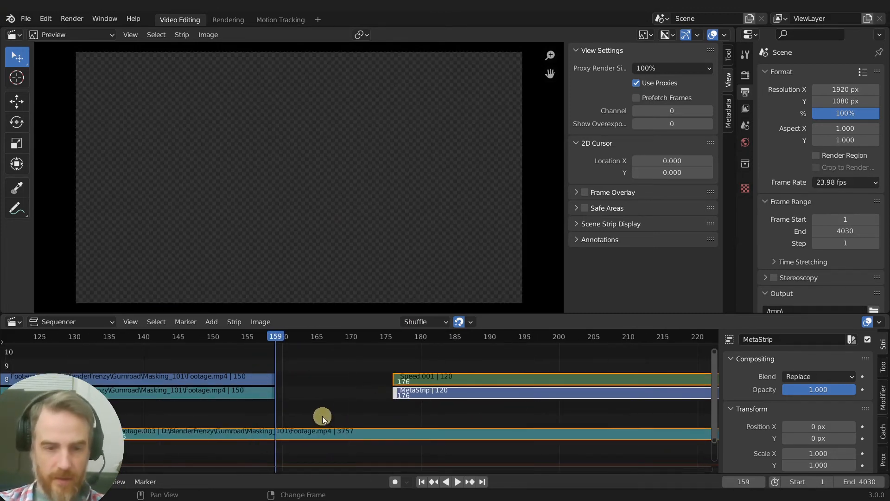
- Delete the Footage.003, Speed.001 and Footage.001 strips from the sequencer
{"action": "left_click", "coordinate": [333, 432]}
{"action": "key", "text": "Delete"}
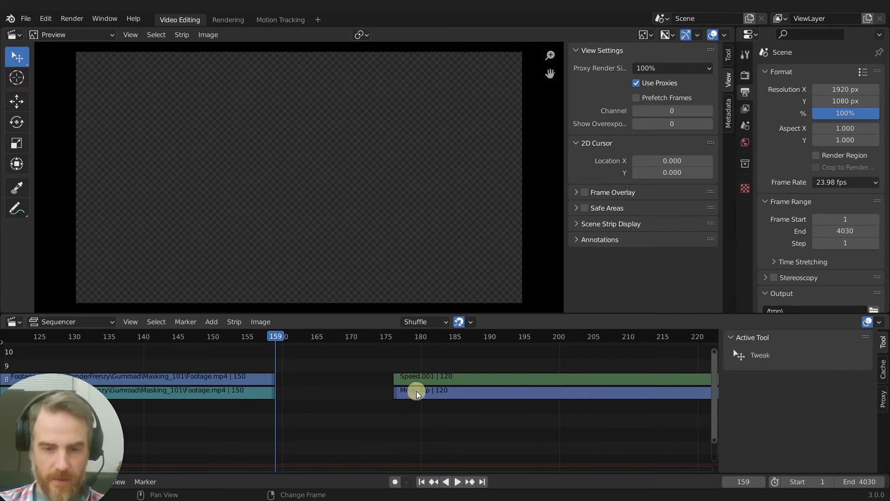
{"action": "left_click", "coordinate": [418, 378]}
{"action": "left_click", "coordinate": [419, 378]}
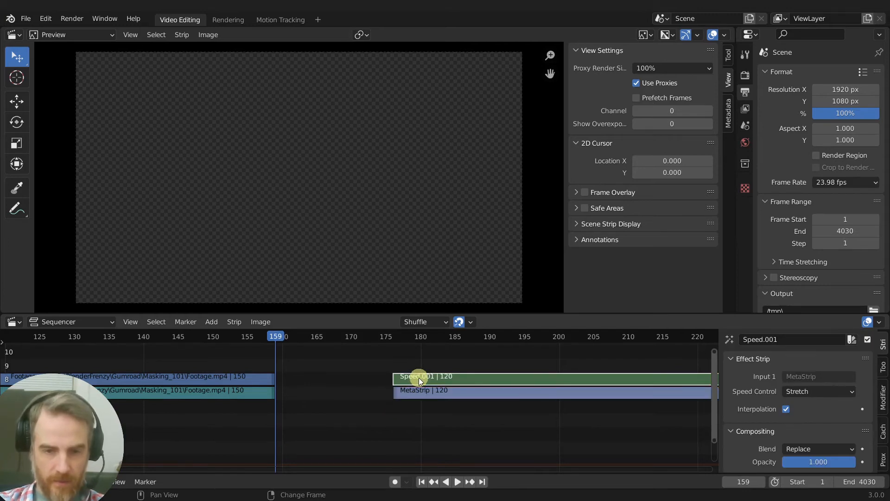
{"action": "key", "text": "Delete"}
{"action": "left_click", "coordinate": [228, 394]}
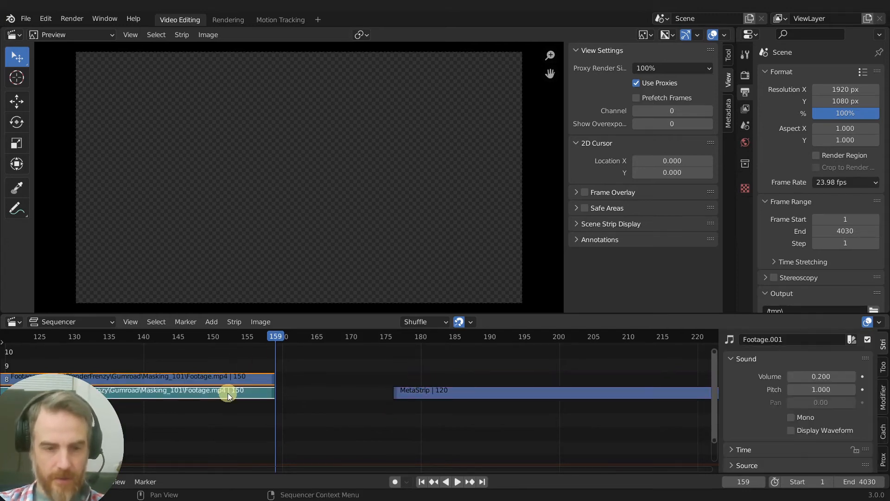
{"action": "key", "text": "Delete"}
- Move MetaStrip into the Footage.mp4 channel and, in Shuffle mode, slide it against the footage so it starts at frame 159
{"action": "left_click", "coordinate": [407, 392]}
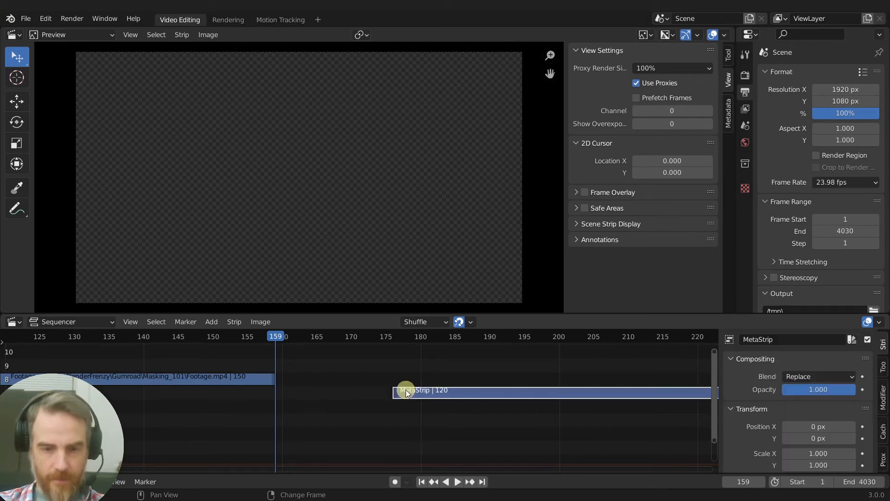
{"action": "left_click_drag", "start_coordinate": [418, 395], "coordinate": [308, 377]}
{"action": "middle_click_drag", "start_coordinate": [308, 377], "coordinate": [483, 407], "text": "ctrl"}
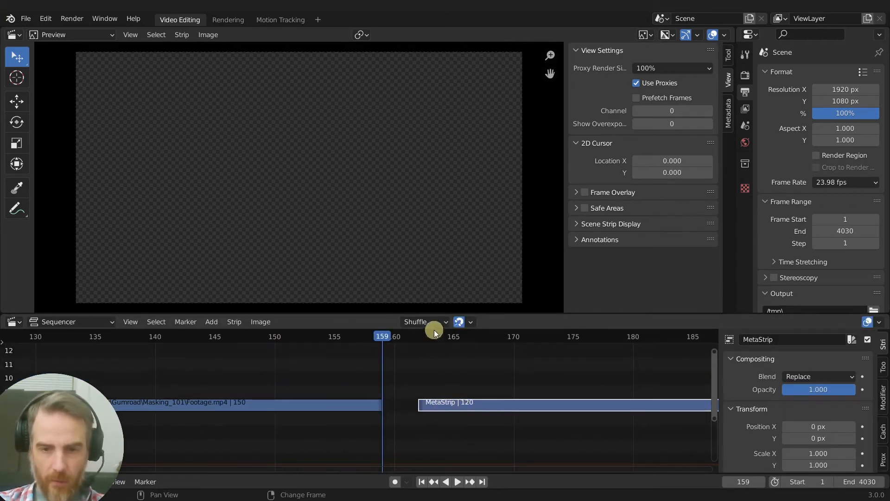
{"action": "left_click_drag", "start_coordinate": [449, 405], "coordinate": [393, 399]}
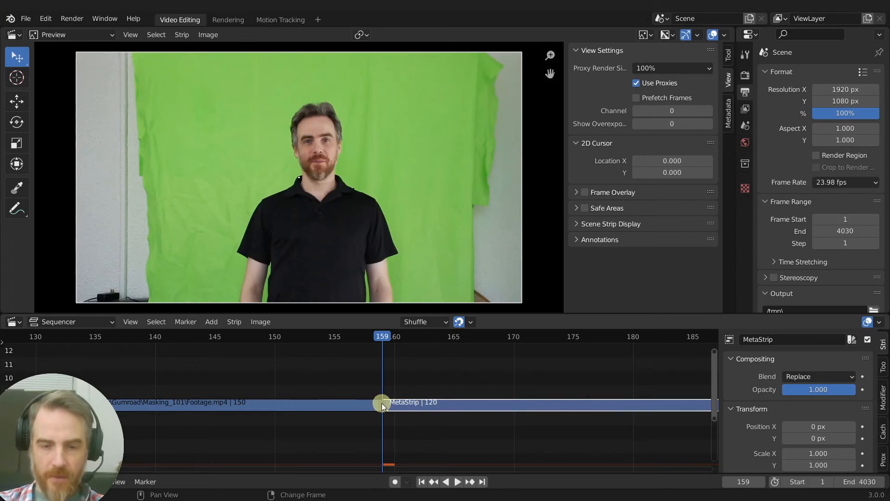
- Set the overlap mode to Overwrite and slide MetaStrip over the end of Footage.mp4 so it starts at about frame 153
{"action": "left_click", "coordinate": [420, 321]}
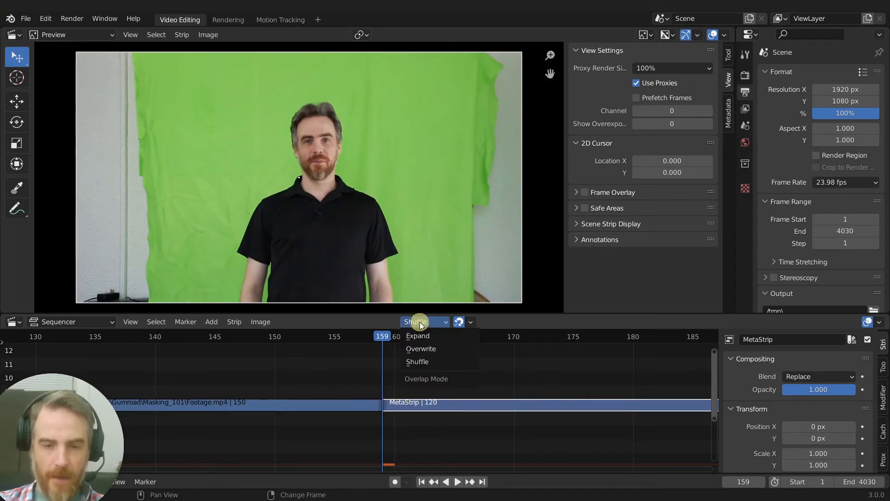
{"action": "left_click", "coordinate": [427, 357]}
{"action": "left_click_drag", "start_coordinate": [434, 404], "coordinate": [364, 408]}
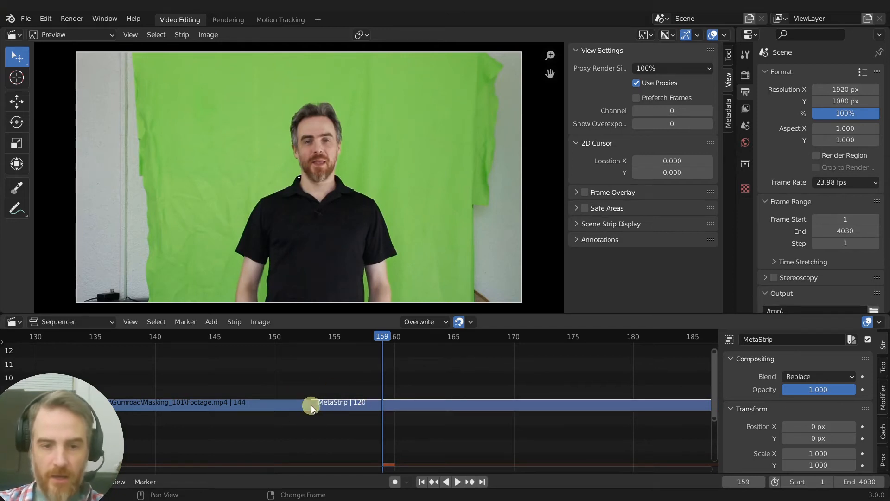
- Move MetaStrip clear of the footage, slide it back over Footage.mp4 to start at about frame 83, and select the trimmed Footage.mp4 strip
{"action": "middle_click_drag", "start_coordinate": [274, 405], "coordinate": [349, 385]}
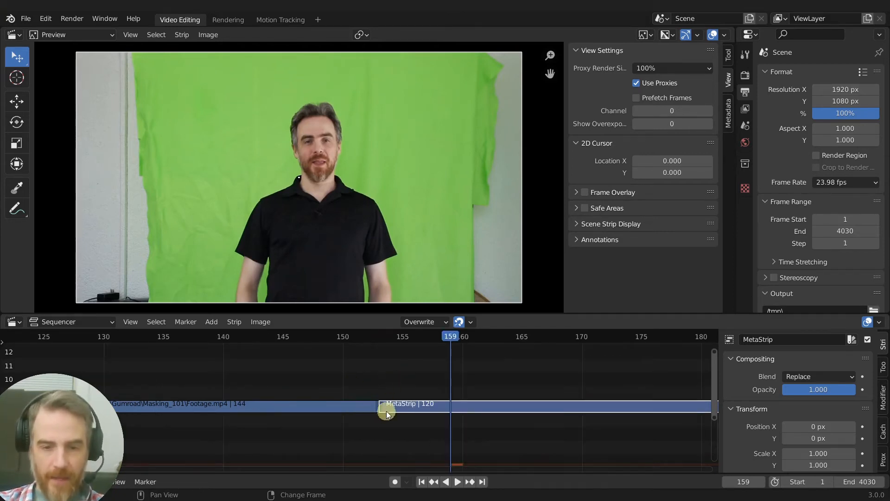
{"action": "scroll", "coordinate": [352, 394], "scroll_direction": "down", "scroll_amount": 1}
{"action": "left_click_drag", "start_coordinate": [403, 412], "coordinate": [496, 408]}
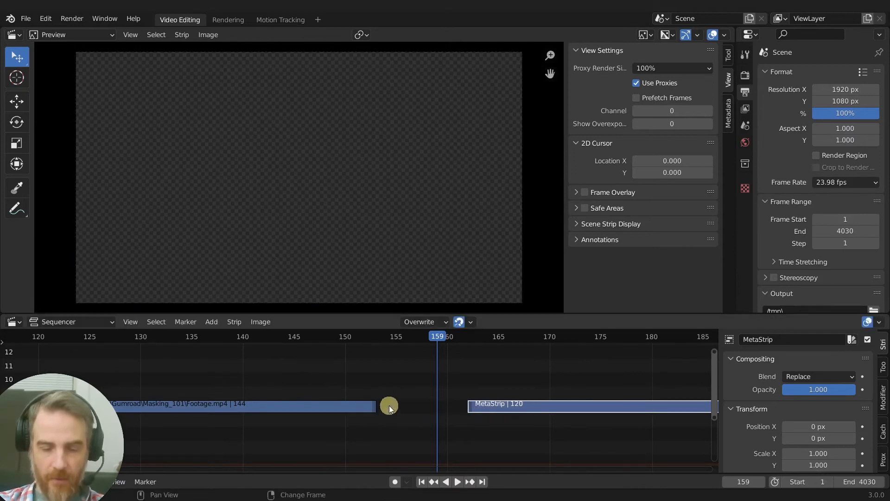
{"action": "scroll", "coordinate": [421, 404], "scroll_direction": "down", "scroll_amount": 8}
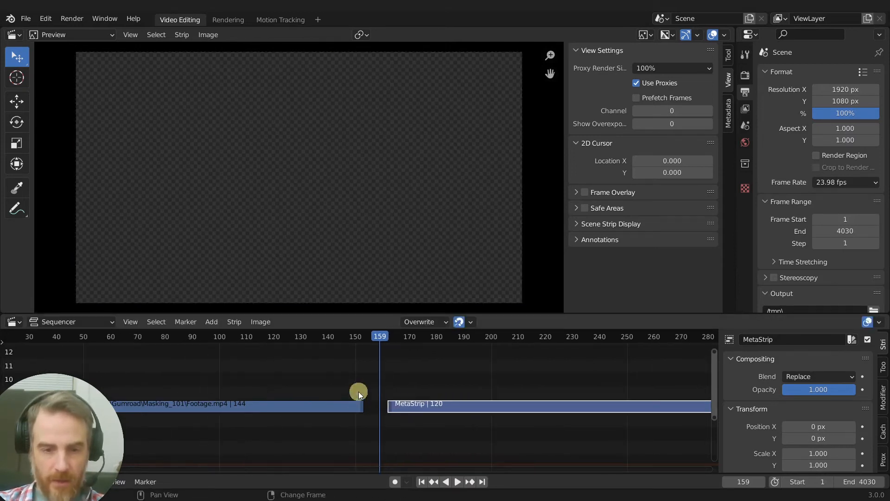
{"action": "middle_click_drag", "start_coordinate": [358, 396], "coordinate": [468, 377]}
{"action": "left_click_drag", "start_coordinate": [530, 396], "coordinate": [315, 390]}
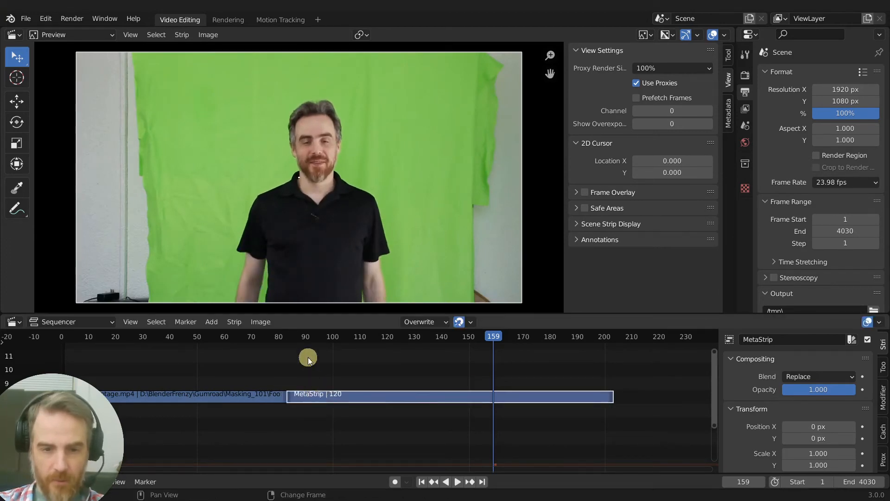
{"action": "left_click", "coordinate": [260, 395]}
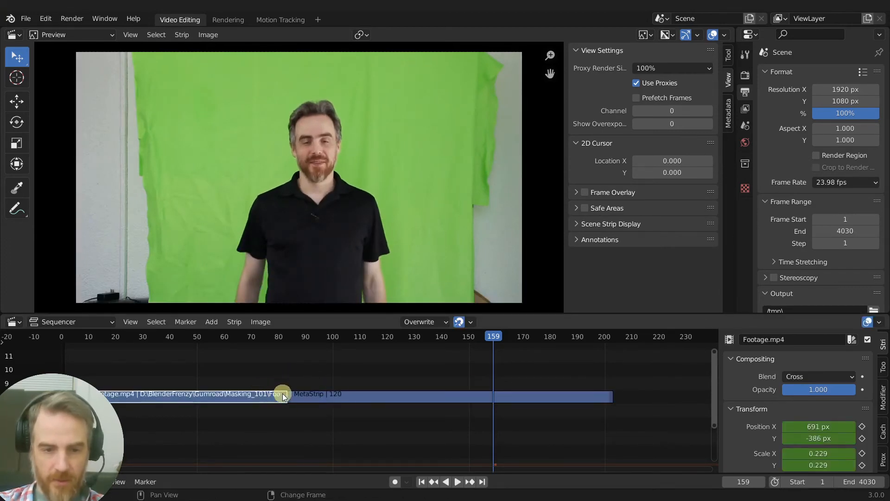
- Set the overlap mode to Expand and slide MetaStrip back over Footage.mp4 so it starts at about frame -6
{"action": "mouse_move", "coordinate": [342, 396]}
{"action": "left_mouse_down"}
{"action": "mouse_move", "coordinate": [446, 395]}
{"action": "mouse_move", "coordinate": [332, 398]}
{"action": "left_mouse_up"}
{"action": "left_click", "coordinate": [414, 322]}
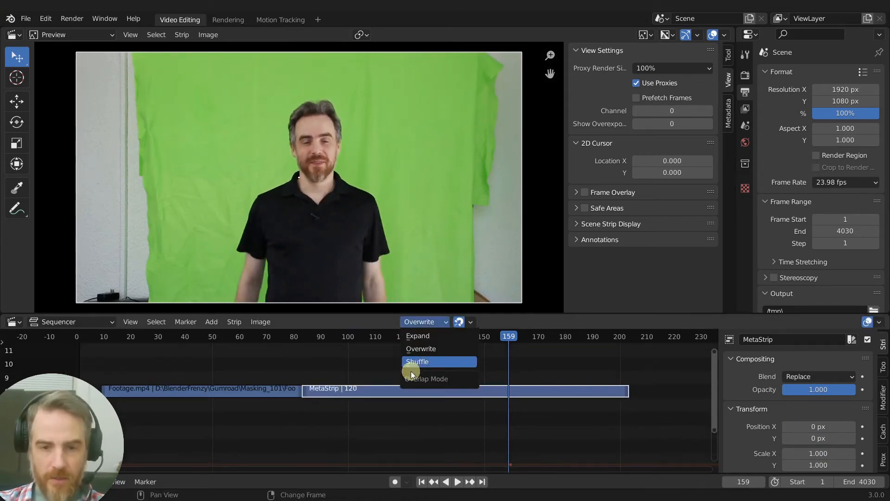
{"action": "left_click", "coordinate": [413, 335]}
{"action": "left_click_drag", "start_coordinate": [333, 388], "coordinate": [302, 384]}
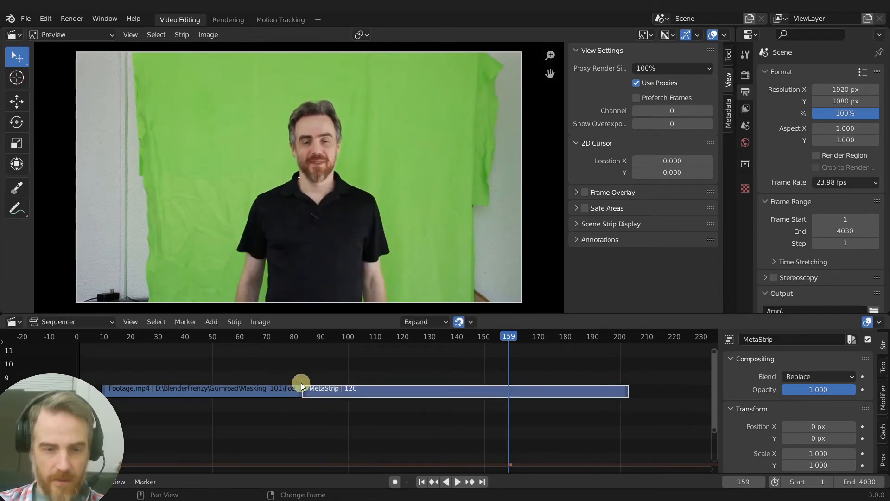
{"action": "scroll", "coordinate": [358, 393], "scroll_direction": "up", "scroll_amount": 2}
{"action": "scroll", "coordinate": [340, 393], "scroll_direction": "up", "scroll_amount": 1}
{"action": "middle_click_drag", "start_coordinate": [319, 378], "coordinate": [441, 366]}
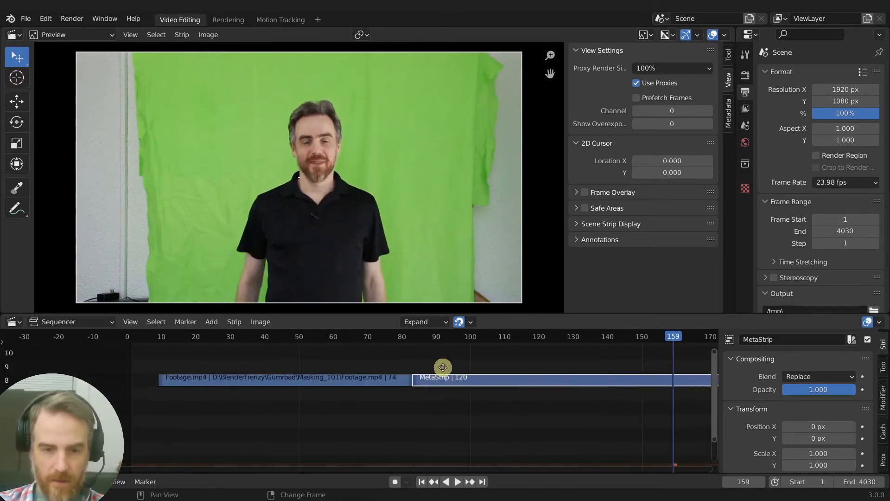
{"action": "left_click_drag", "start_coordinate": [436, 379], "coordinate": [348, 377]}
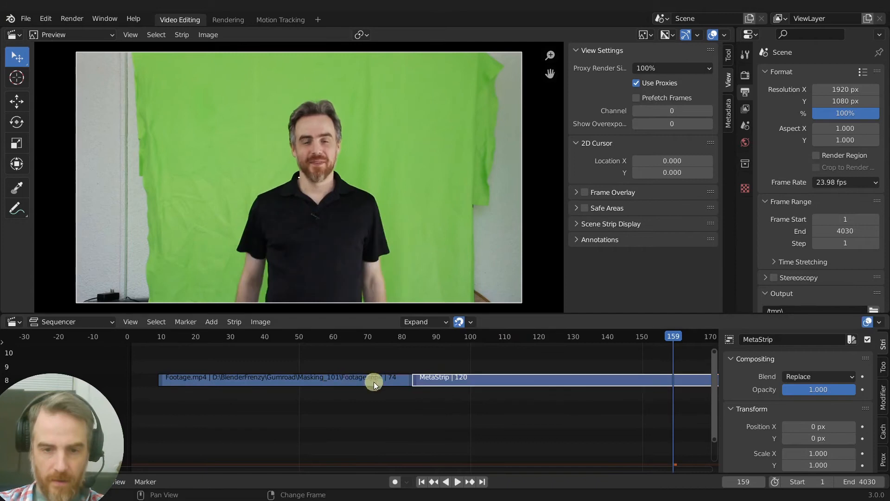
{"action": "scroll", "coordinate": [453, 388], "scroll_direction": "down", "scroll_amount": 3}
{"action": "left_click_drag", "start_coordinate": [447, 378], "coordinate": [317, 376]}
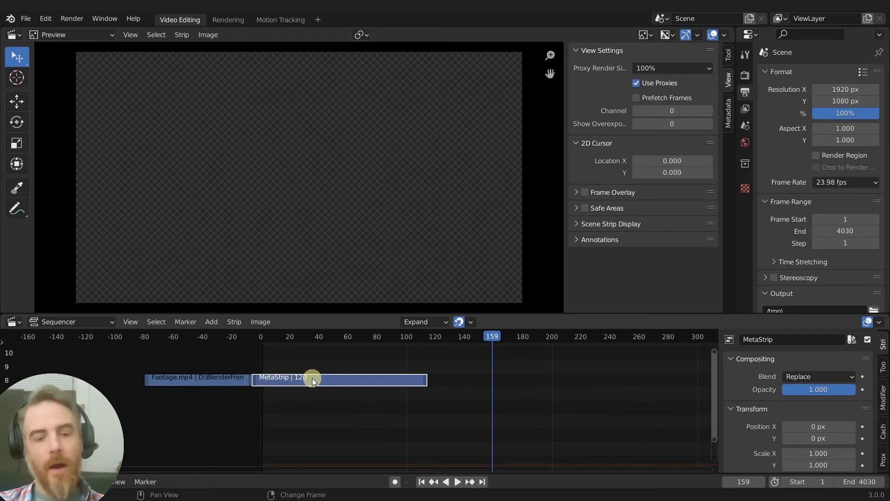
- Slide Footage.mp4 against MetaStrip so it starts at about frame 49, and split it at frame 79
{"action": "left_click_drag", "start_coordinate": [254, 381], "coordinate": [411, 381]}
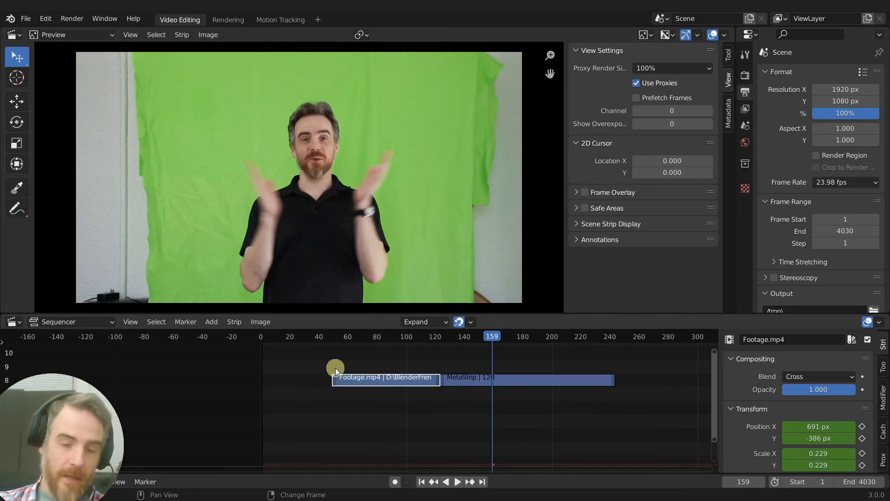
{"action": "mouse_move", "coordinate": [380, 382]}
{"action": "middle_mouse_down"}
{"action": "mouse_move", "coordinate": [447, 373]}
{"action": "mouse_move", "coordinate": [379, 398]}
{"action": "middle_mouse_up"}
{"action": "scroll", "coordinate": [448, 373], "scroll_direction": "up", "scroll_amount": 2}
{"action": "right_click", "coordinate": [451, 356], "text": "shift"}
{"action": "right_click", "coordinate": [377, 377], "text": "shift"}
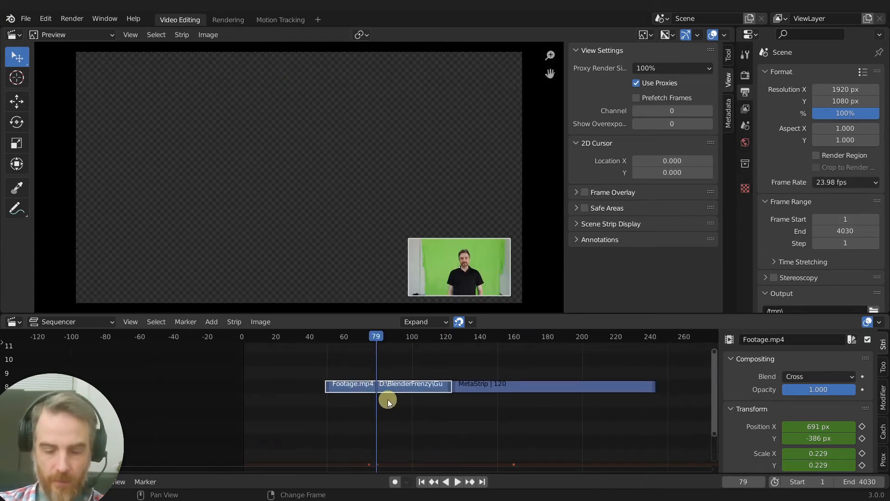
{"action": "key", "text": "k"}
- Slide the second half, Footage.001, to start at about frame 94 in Expand mode, and undo the move
{"action": "middle_click_drag", "start_coordinate": [377, 391], "coordinate": [255, 429], "text": "ctrl"}
{"action": "middle_click_drag", "start_coordinate": [374, 422], "coordinate": [469, 423], "text": "ctrl"}
{"action": "middle_click_drag", "start_coordinate": [435, 423], "coordinate": [354, 431]}
{"action": "left_click", "coordinate": [389, 397]}
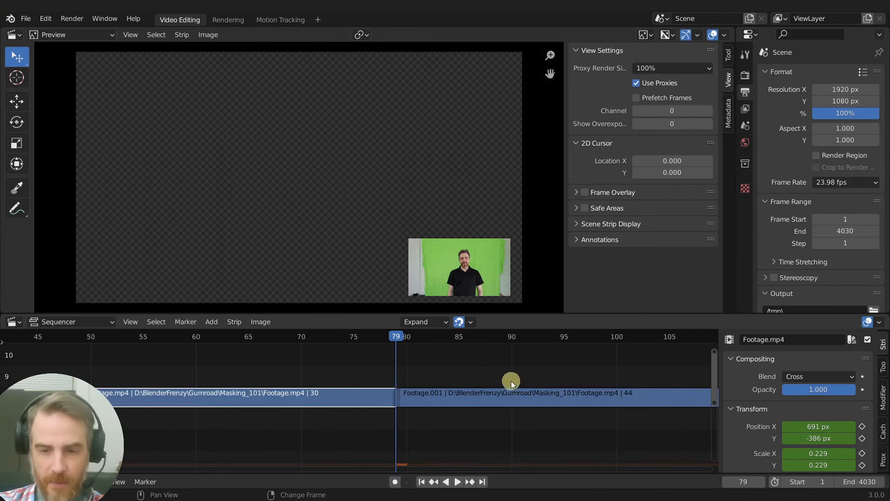
{"action": "left_click", "coordinate": [433, 400]}
{"action": "key", "text": "g"}
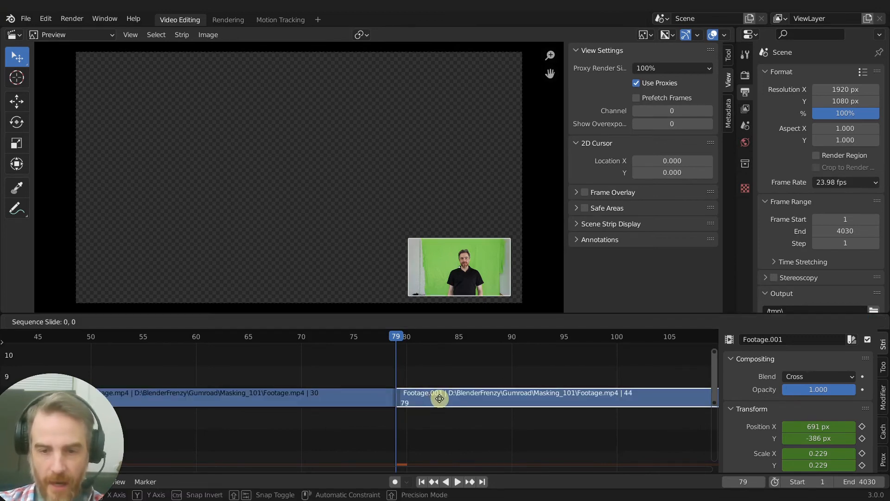
{"action": "left_click", "coordinate": [592, 405]}
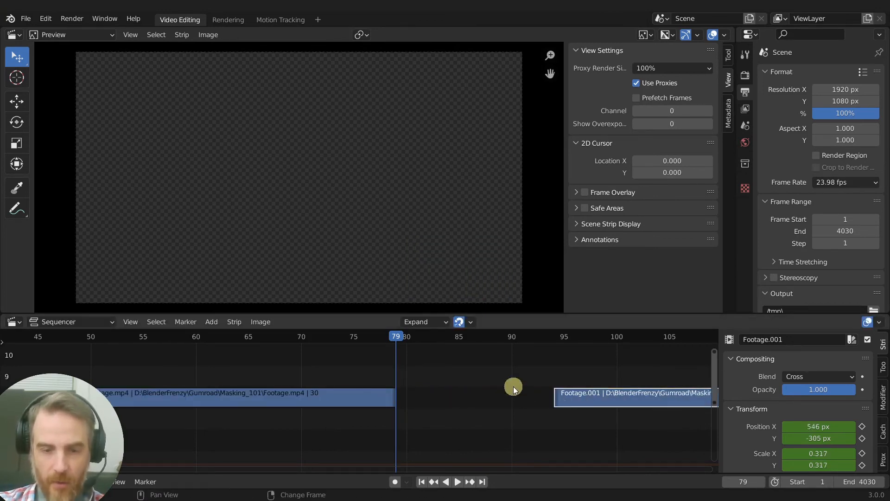
{"action": "key", "text": "ctrl+z"}
- Set the overlap mode to Shuffle with Footage.001 still selected
{"action": "left_click", "coordinate": [435, 321]}
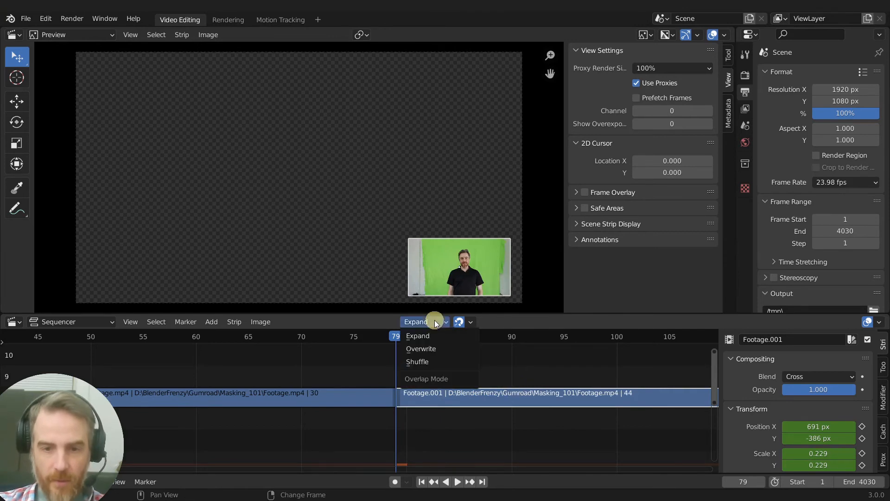
{"action": "left_click", "coordinate": [430, 361]}
{"action": "key", "text": "g"}
{"action": "key", "text": "Escape"}
{"action": "scroll", "coordinate": [555, 419], "scroll_direction": "down", "scroll_amount": 8}
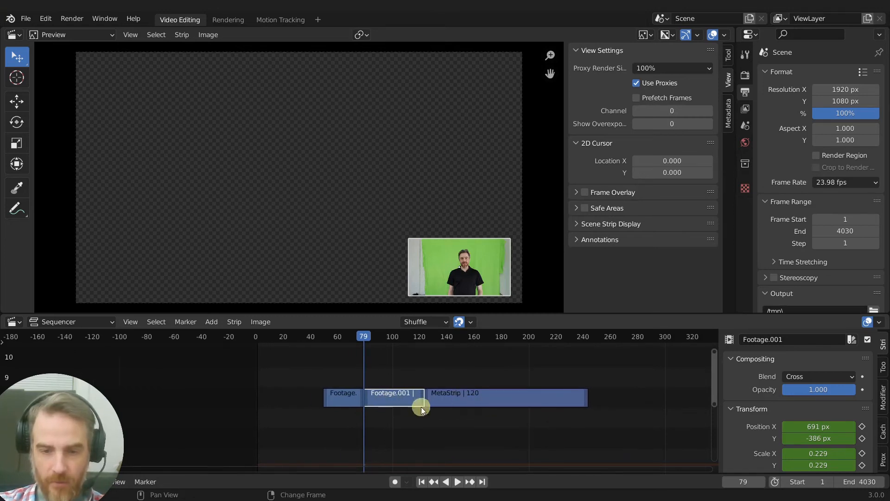
{"action": "scroll", "coordinate": [421, 407], "scroll_direction": "up", "scroll_amount": 4}
{"action": "scroll", "coordinate": [453, 409], "scroll_direction": "up", "scroll_amount": 7}
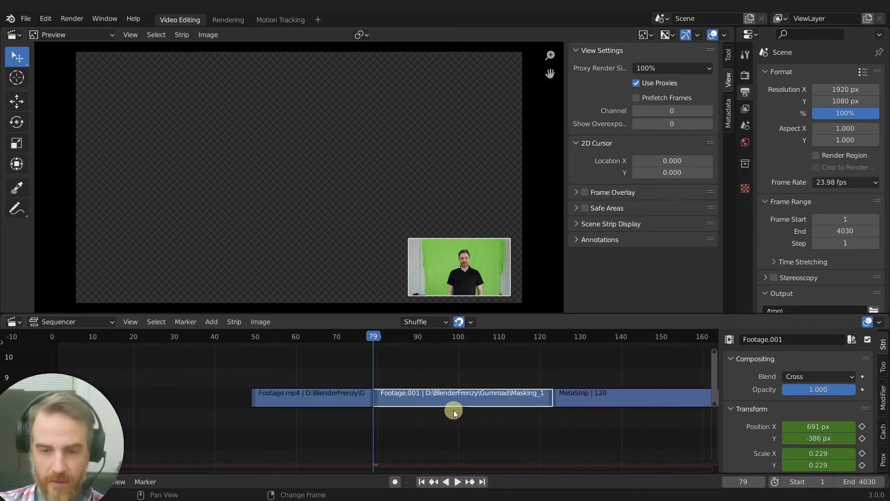
{"action": "scroll", "coordinate": [480, 408], "scroll_direction": "up", "scroll_amount": 1}
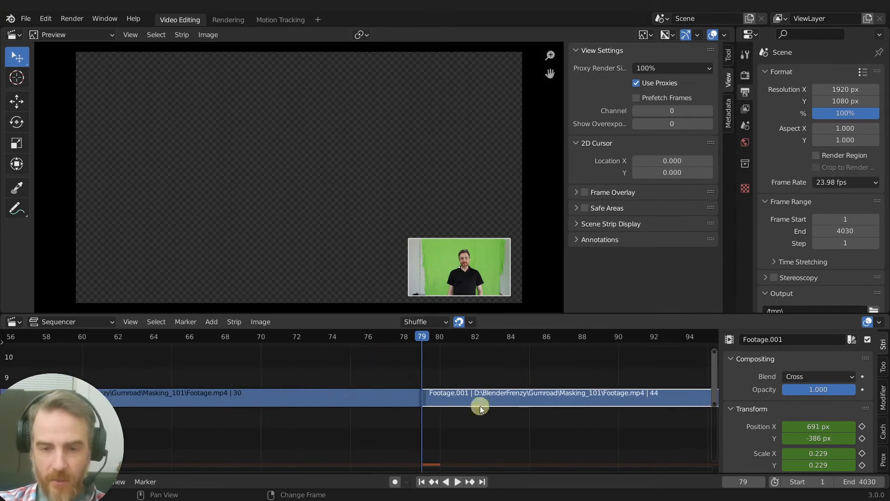
- Select all strips before the playhead at frame 79, and switch the selection to all strips after it
{"action": "middle_click_drag", "start_coordinate": [601, 390], "coordinate": [632, 394], "text": "ctrl"}
{"action": "middle_click_drag", "start_coordinate": [567, 390], "coordinate": [486, 375], "text": "ctrl"}
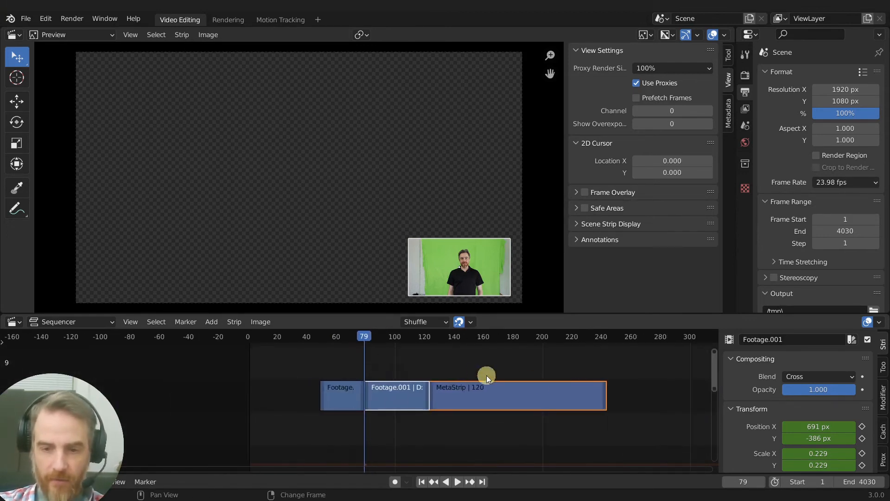
{"action": "left_click", "coordinate": [405, 362]}
{"action": "key", "text": "ctrl+z"}
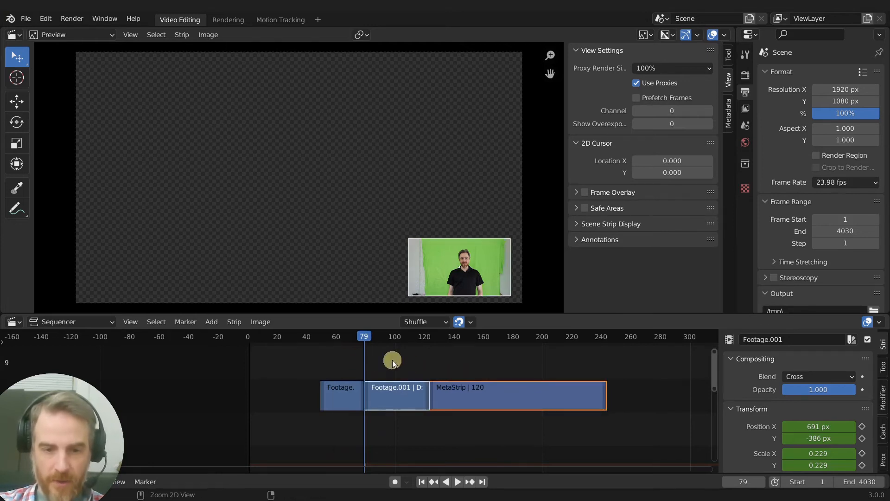
{"action": "left_click", "coordinate": [341, 361], "text": "ctrl"}
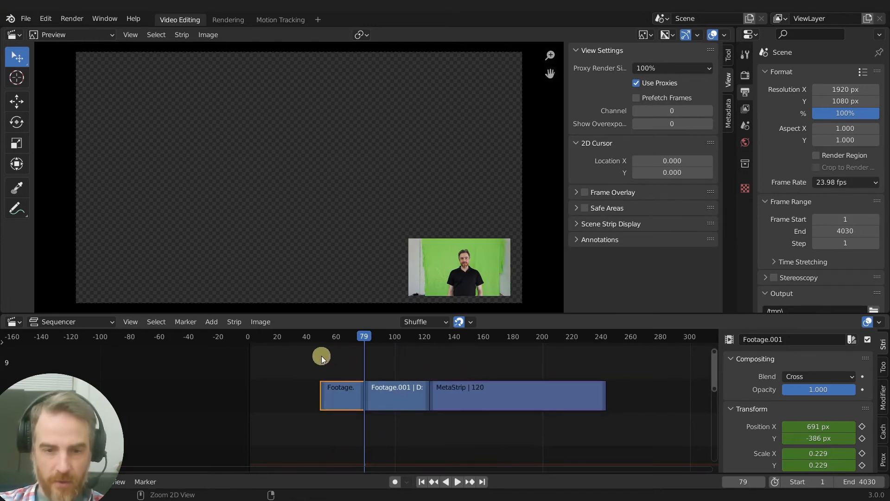
{"action": "left_click", "coordinate": [452, 355], "text": "ctrl"}
- Slide Footage.001 and MetaStrip together so Footage.001 starts at about frame 94, and undo the move
{"action": "middle_click_drag", "start_coordinate": [404, 371], "coordinate": [497, 382]}
{"action": "scroll", "coordinate": [487, 379], "scroll_direction": "up", "scroll_amount": 6}
{"action": "key", "text": "g"}
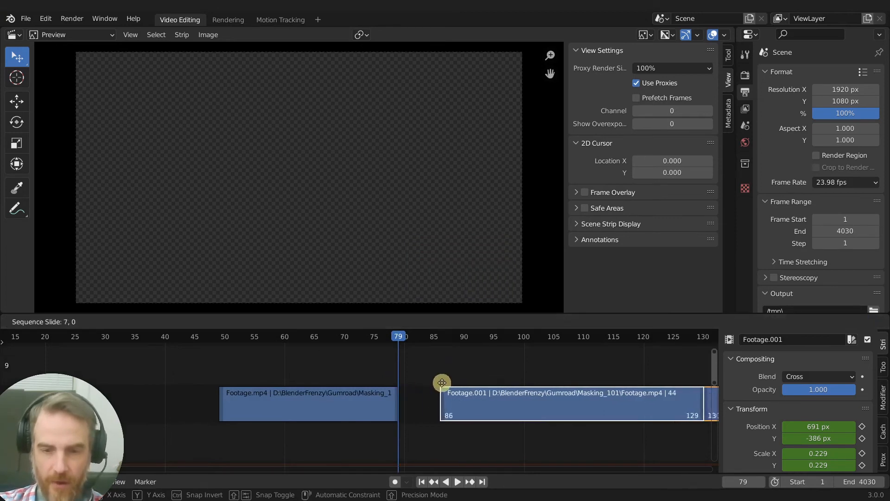
{"action": "left_click", "coordinate": [492, 380]}
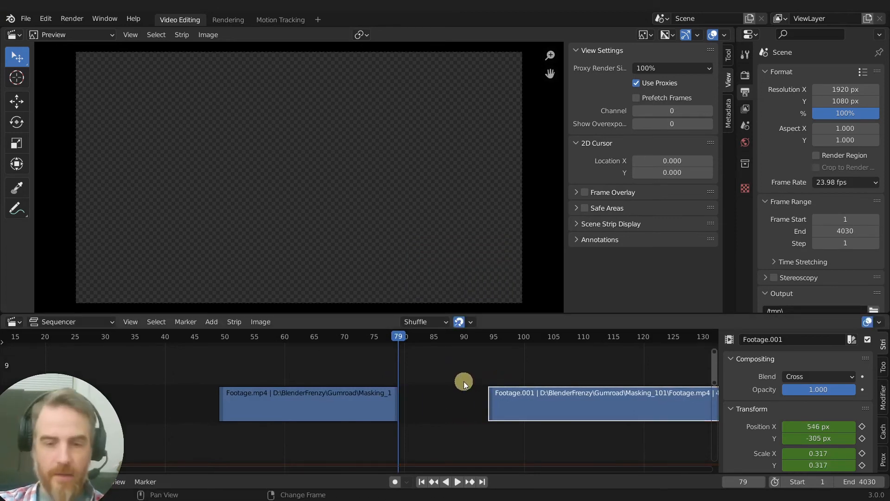
{"action": "key", "text": "shift+s"}
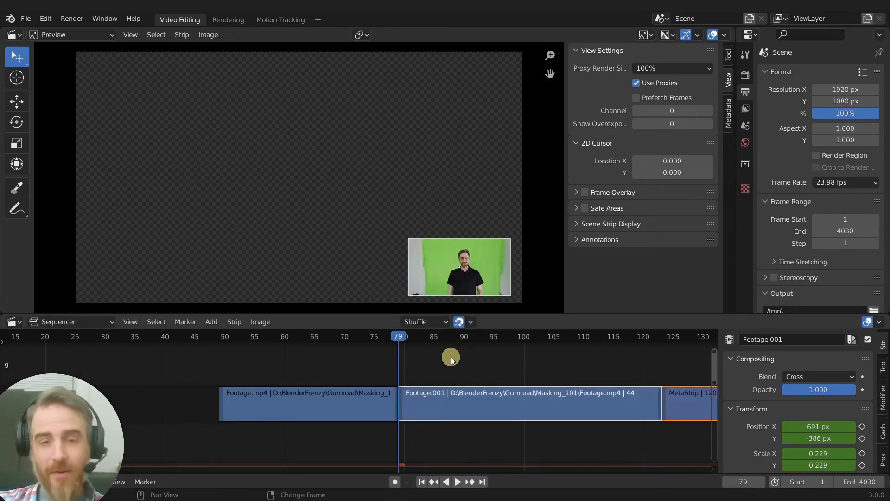
- Set the overlap mode to Expand and slide only Footage.001 by 7 frames to start at frame 86
{"action": "left_click", "coordinate": [419, 322]}
{"action": "left_click", "coordinate": [420, 348]}
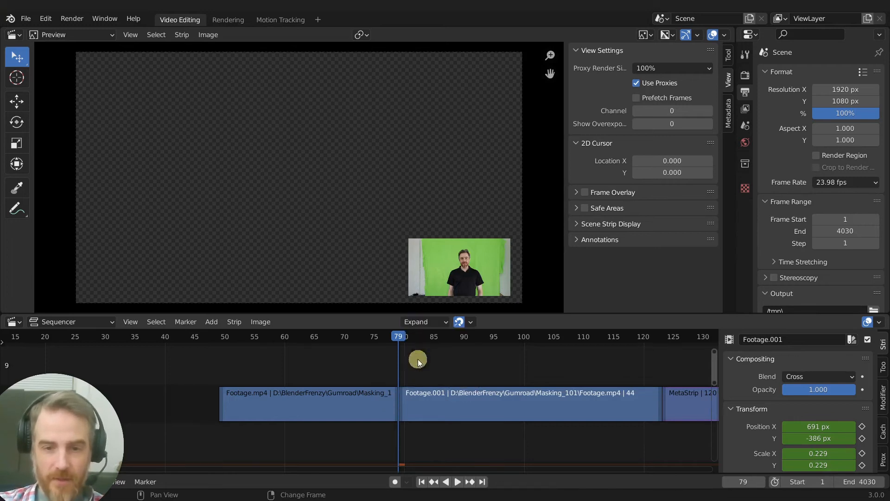
{"action": "scroll", "coordinate": [423, 372], "scroll_direction": "up", "scroll_amount": 3}
{"action": "middle_click_drag", "start_coordinate": [424, 371], "coordinate": [361, 379]}
{"action": "key", "text": "g"}
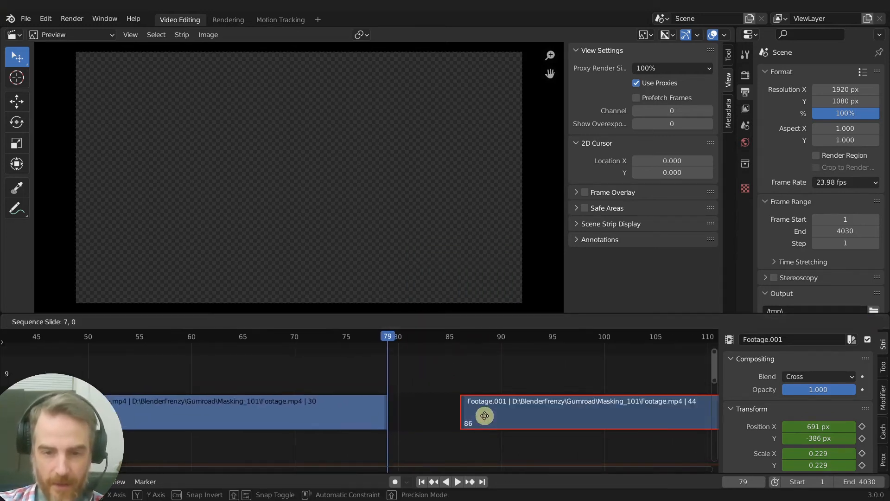
{"action": "left_click", "coordinate": [484, 415]}
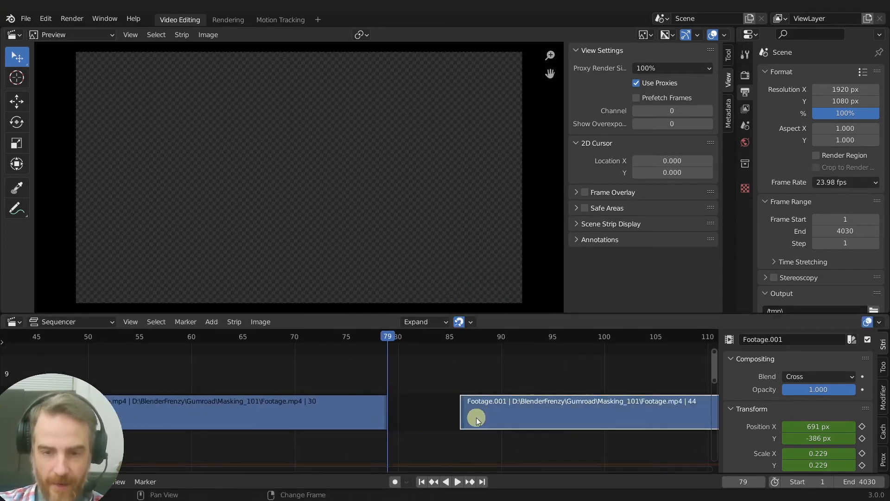
- Slide Footage.001 against MetaStrip to start at about frame 96, and again to about frame 128
{"action": "scroll", "coordinate": [477, 413], "scroll_direction": "down", "scroll_amount": 8}
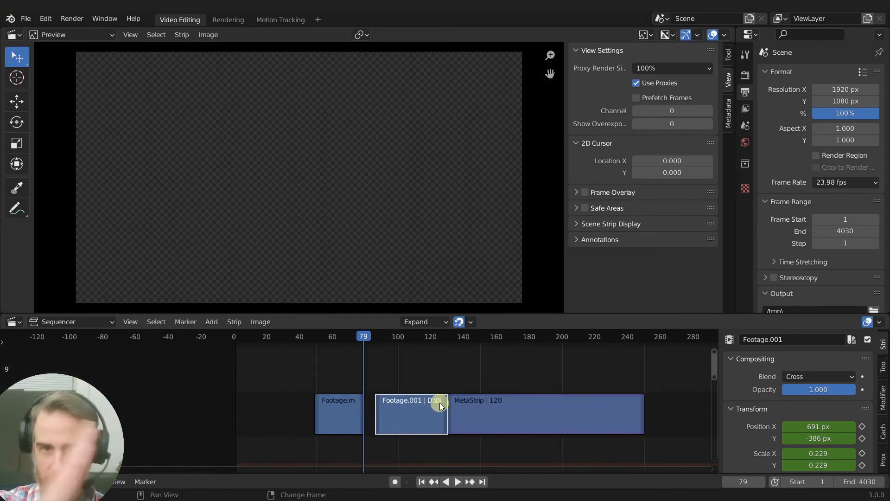
{"action": "scroll", "coordinate": [456, 408], "scroll_direction": "up", "scroll_amount": 3}
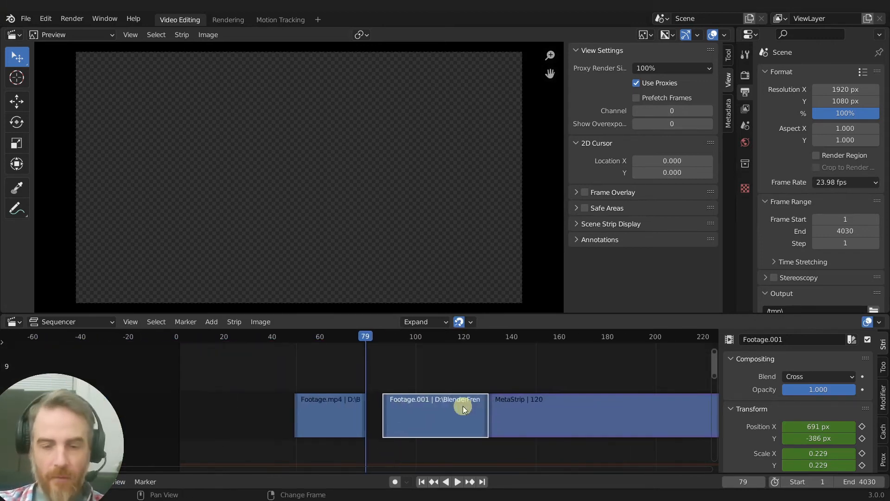
{"action": "key", "text": "g"}
{"action": "left_click", "coordinate": [449, 414]}
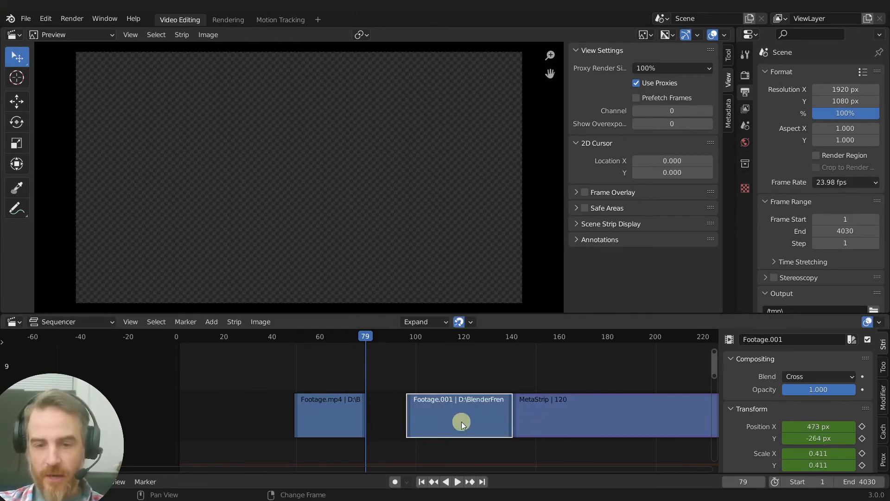
{"action": "scroll", "coordinate": [519, 416], "scroll_direction": "down", "scroll_amount": 6}
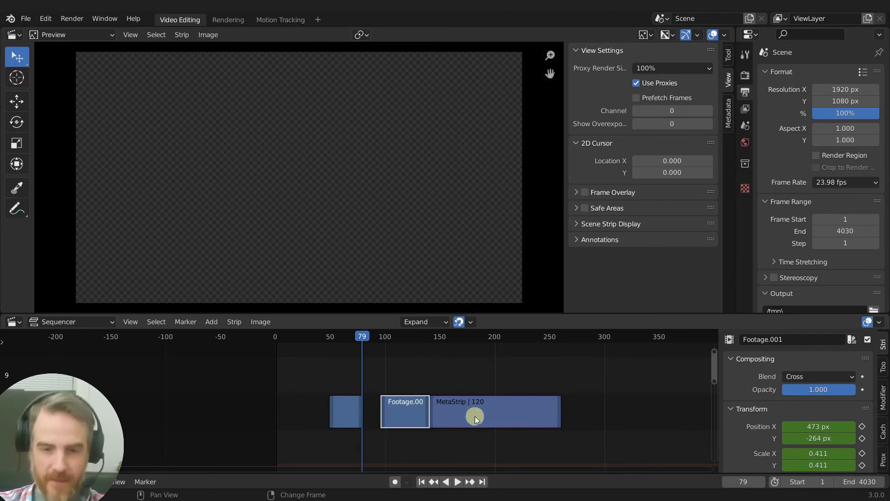
{"action": "left_click_drag", "start_coordinate": [411, 405], "coordinate": [444, 402]}
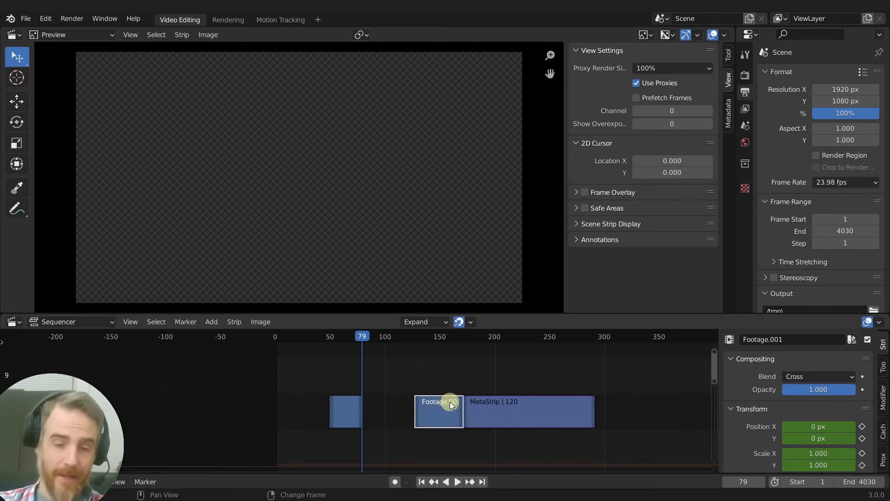
- Duplicate MetaStrip into the channel above, move Footage.001 back to about frame 97, and start the copy at about frame 141
{"action": "left_click", "coordinate": [509, 414]}
{"action": "key", "text": "shift+d"}
{"action": "left_click", "coordinate": [456, 368]}
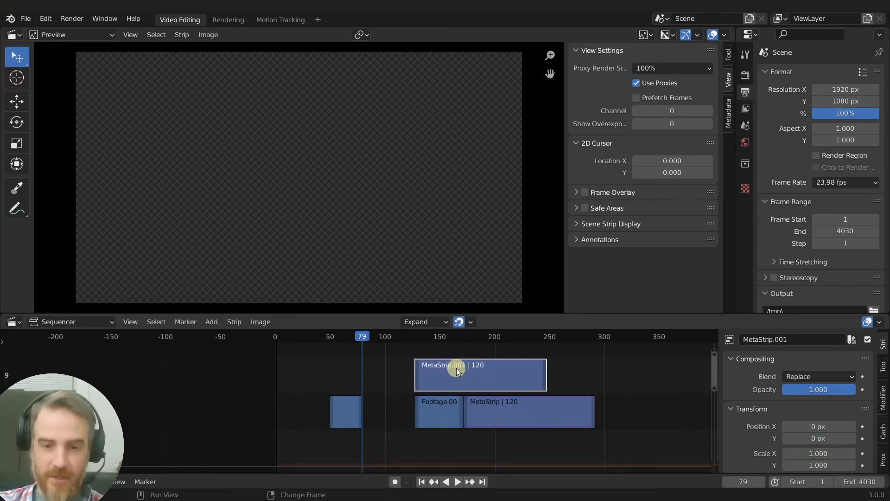
{"action": "left_click_drag", "start_coordinate": [447, 405], "coordinate": [403, 404]}
{"action": "left_click_drag", "start_coordinate": [449, 366], "coordinate": [463, 366]}
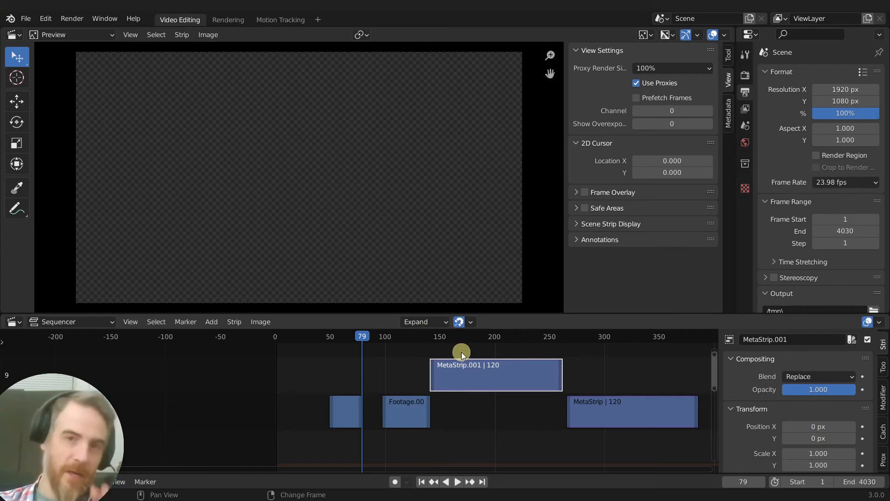
- Select all strips after the playhead and try to slide them together by about 45 frames
{"action": "left_click", "coordinate": [406, 358], "text": "ctrl"}
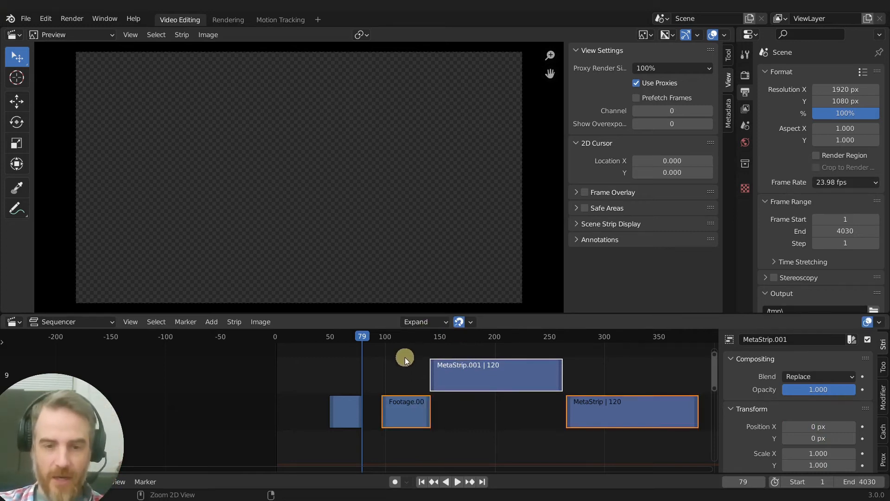
{"action": "key", "text": "g"}
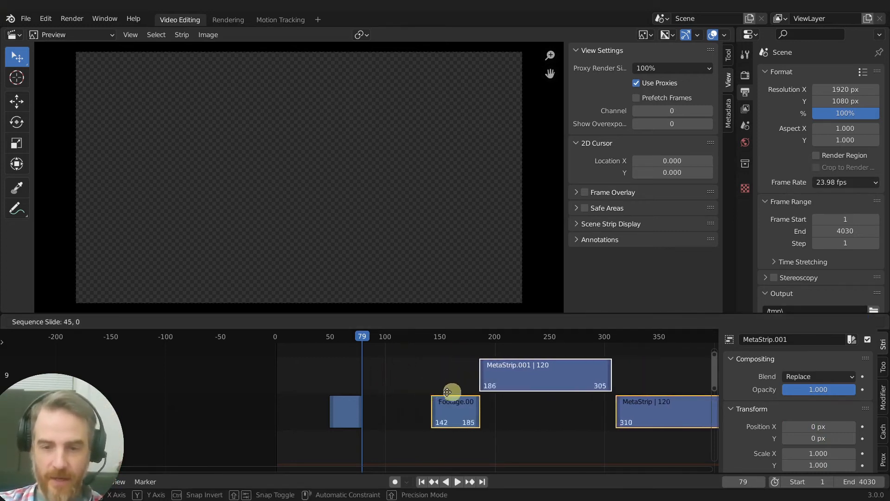
{"action": "right_click", "coordinate": [415, 394]}
{"action": "middle_click_drag", "start_coordinate": [415, 394], "coordinate": [403, 417]}
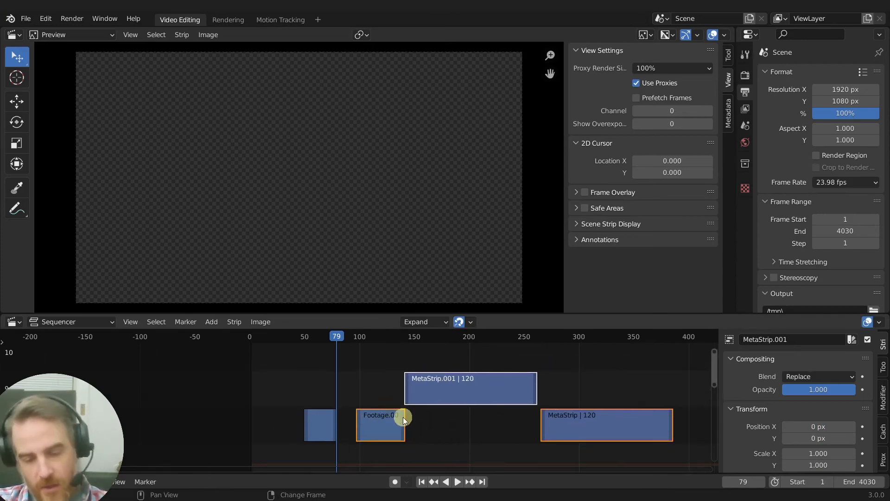
- Delete the MetaStrip.001 copy from the upper channel
{"action": "left_click", "coordinate": [441, 396]}
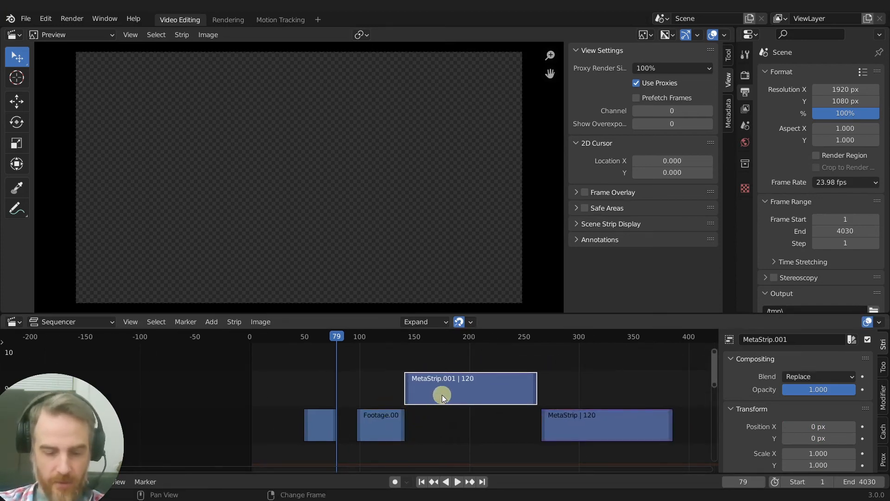
{"action": "key", "text": "Delete"}
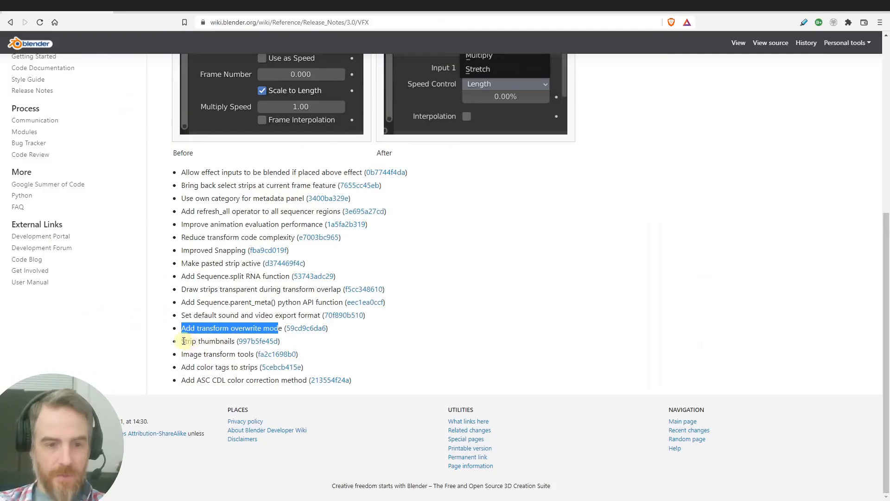
- Open the commit for Strip thumbnails in the release notes and read how thumbnails are loaded, cached and limited
{"action": "left_click_drag", "start_coordinate": [181, 342], "coordinate": [235, 342]}
{"action": "left_click", "coordinate": [267, 341]}
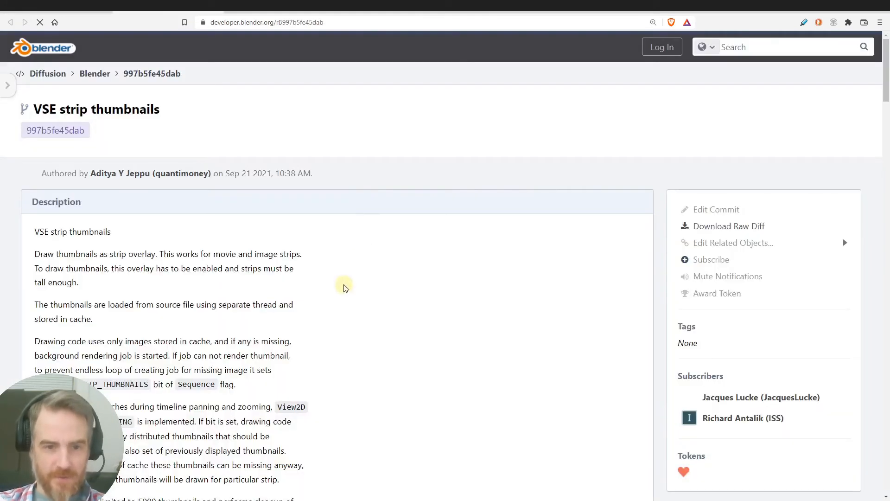
{"action": "scroll", "coordinate": [213, 267], "scroll_direction": "down", "scroll_amount": 1}
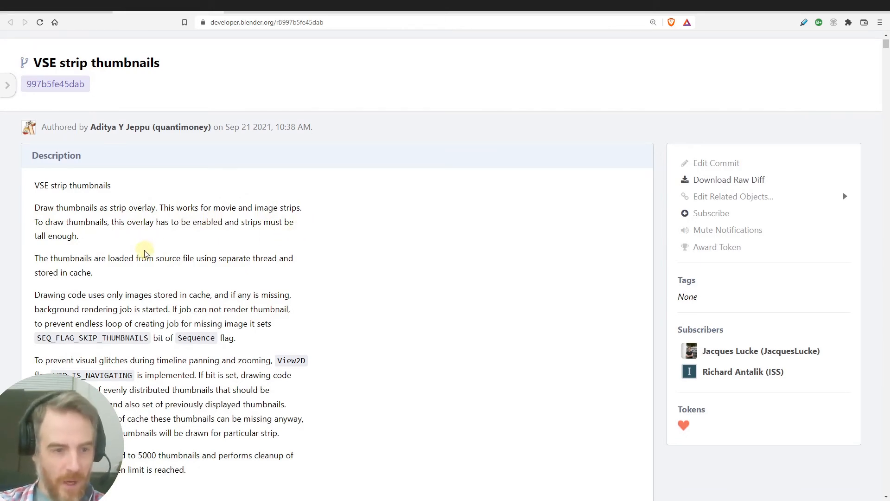
{"action": "scroll", "coordinate": [144, 253], "scroll_direction": "down", "scroll_amount": 2}
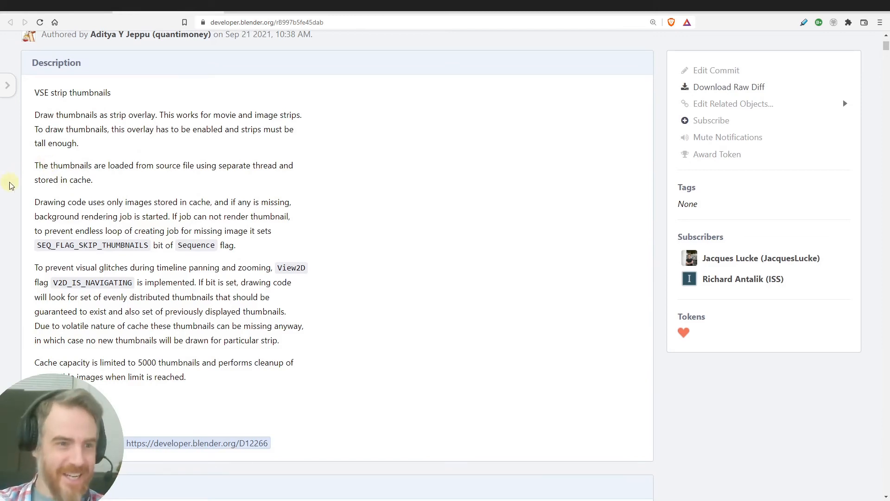
{"action": "left_click_drag", "start_coordinate": [42, 167], "coordinate": [298, 177]}
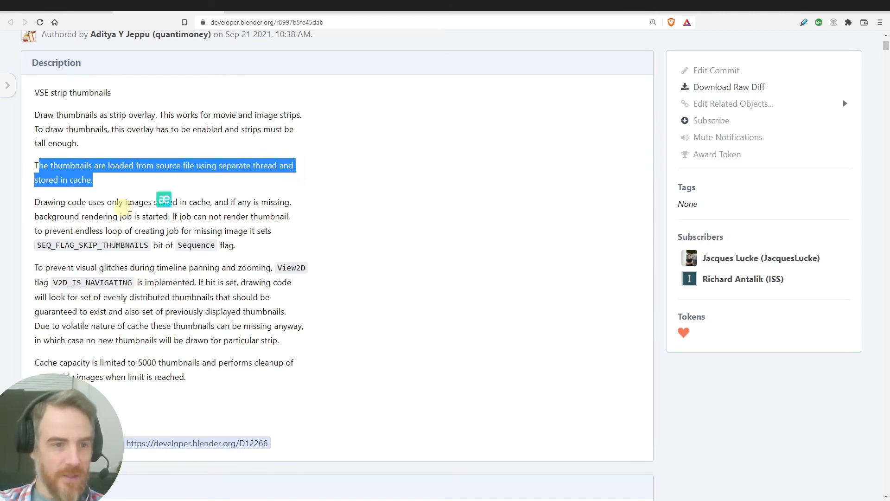
{"action": "left_click_drag", "start_coordinate": [41, 203], "coordinate": [245, 214]}
{"action": "scroll", "coordinate": [245, 214], "scroll_direction": "down", "scroll_amount": 1}
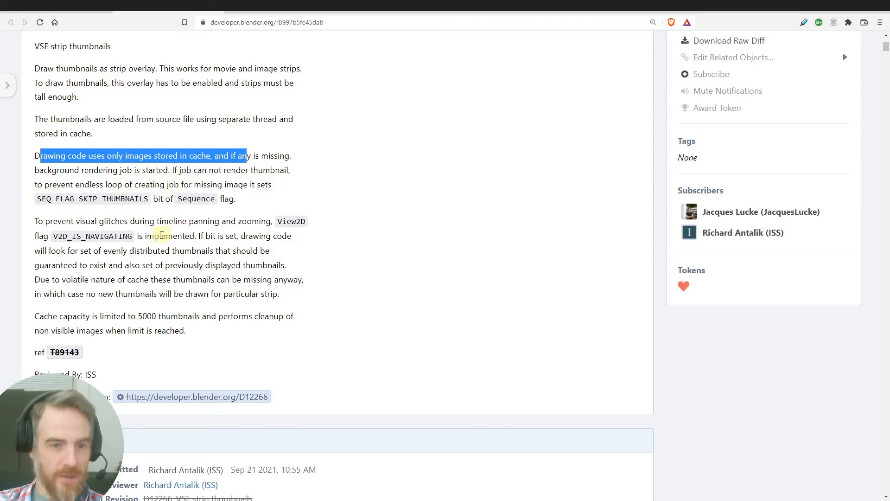
{"action": "scroll", "coordinate": [125, 248], "scroll_direction": "down", "scroll_amount": 1}
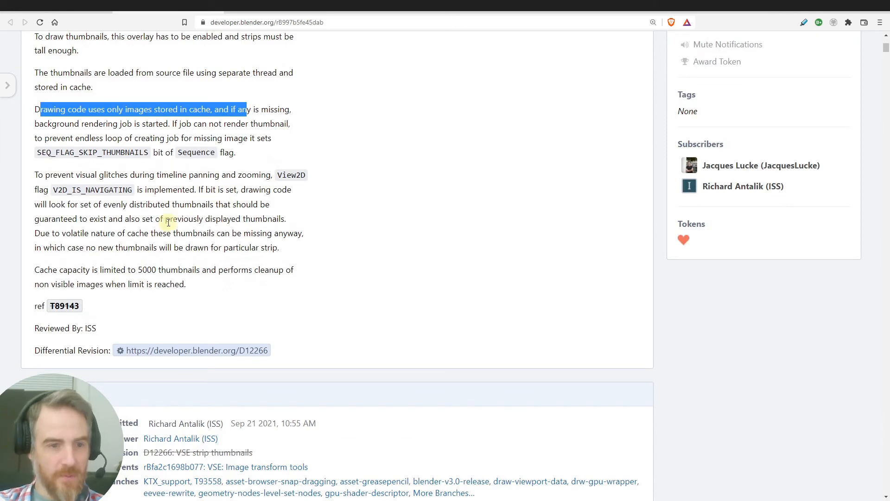
{"action": "left_click_drag", "start_coordinate": [84, 270], "coordinate": [161, 271]}
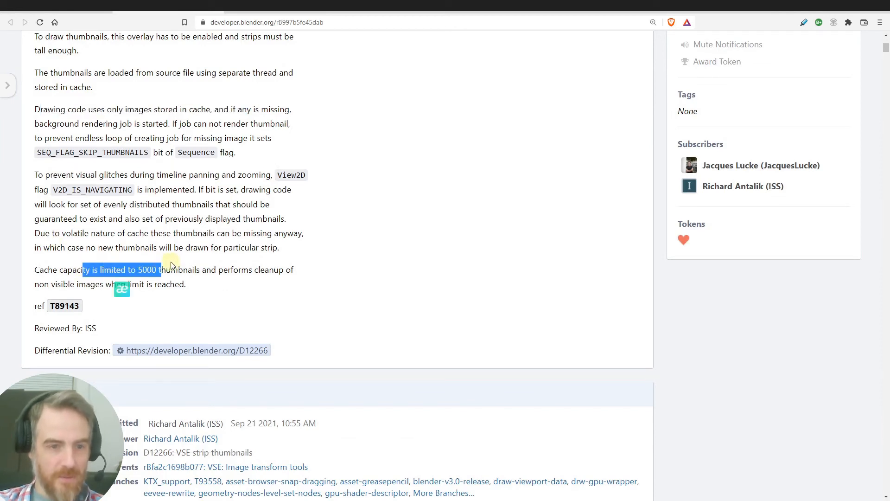
{"action": "left_click", "coordinate": [223, 283]}
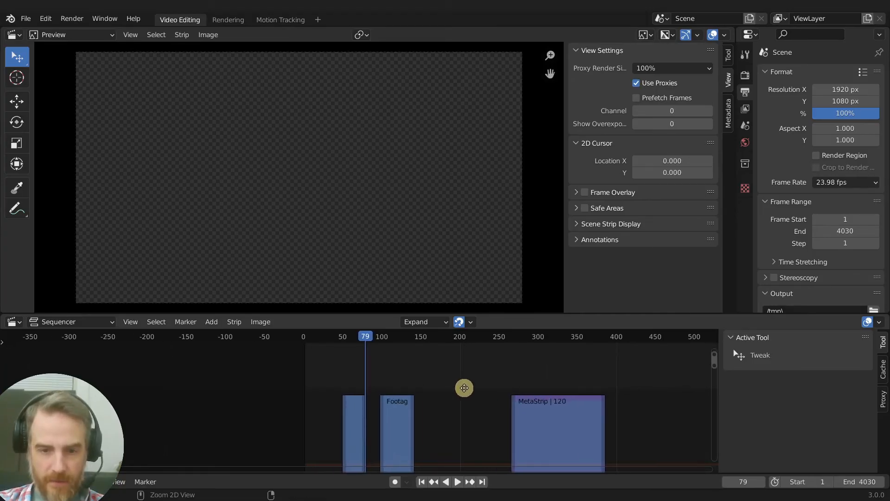
- Switch to Blender, open the MetaStrip's contents and look through the sequencer's menus and tools for a thumbnail option
{"action": "middle_click_drag", "start_coordinate": [463, 388], "coordinate": [408, 371]}
{"action": "middle_click_drag", "start_coordinate": [408, 372], "coordinate": [442, 387], "text": "ctrl"}
{"action": "middle_click_drag", "start_coordinate": [442, 388], "coordinate": [411, 384]}
{"action": "left_click", "coordinate": [234, 322]}
{"action": "mouse_move", "coordinate": [130, 323]}
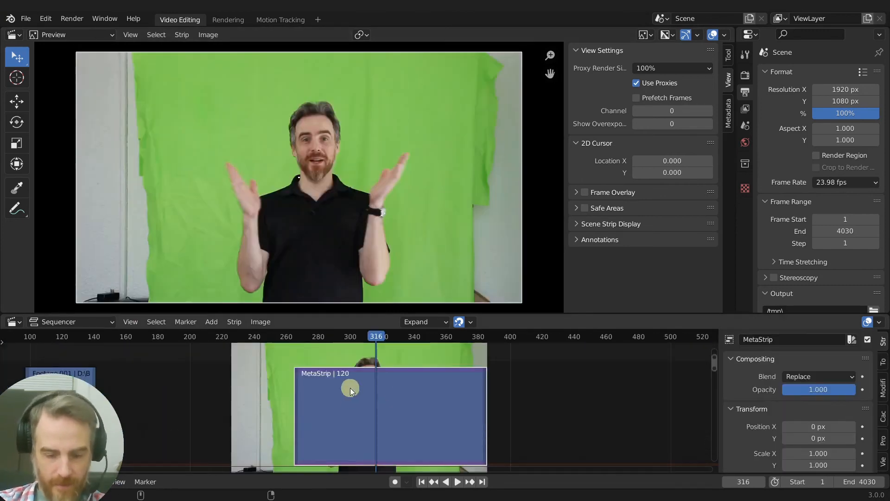
{"action": "middle_click_drag", "start_coordinate": [350, 389], "coordinate": [417, 395], "text": "ctrl"}
{"action": "left_click", "coordinate": [130, 322]}
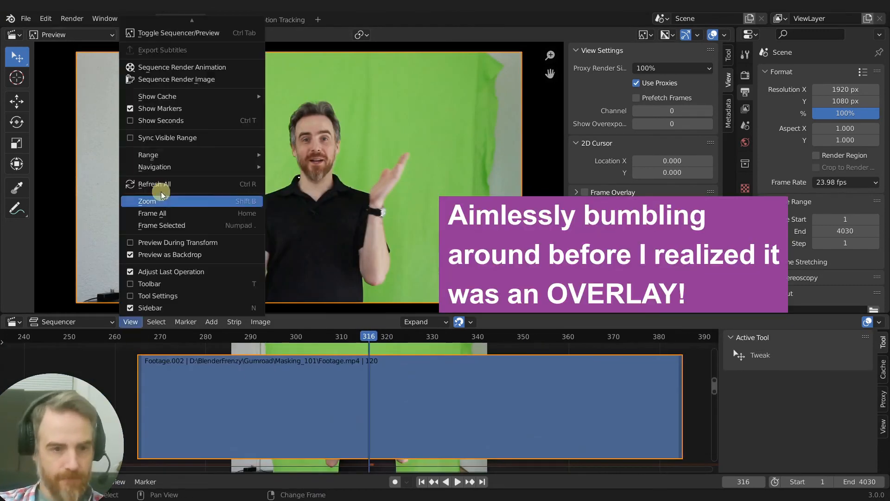
{"action": "left_click", "coordinate": [234, 322]}
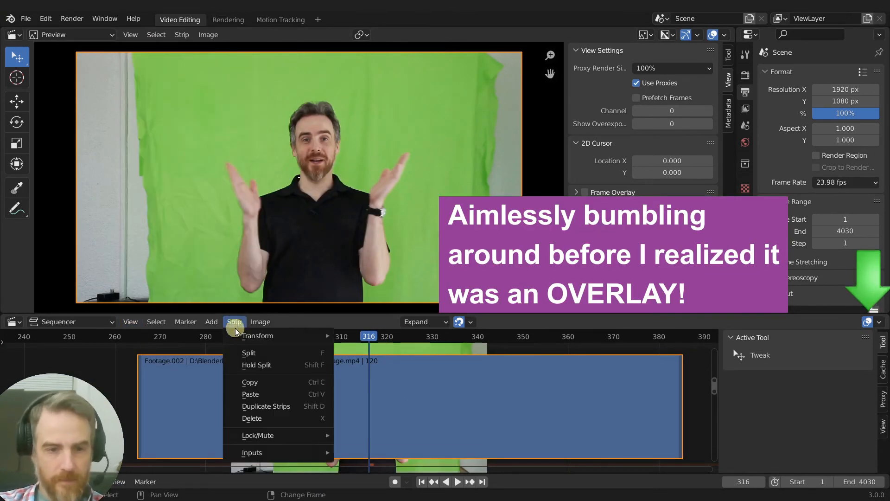
{"action": "key", "text": "t"}
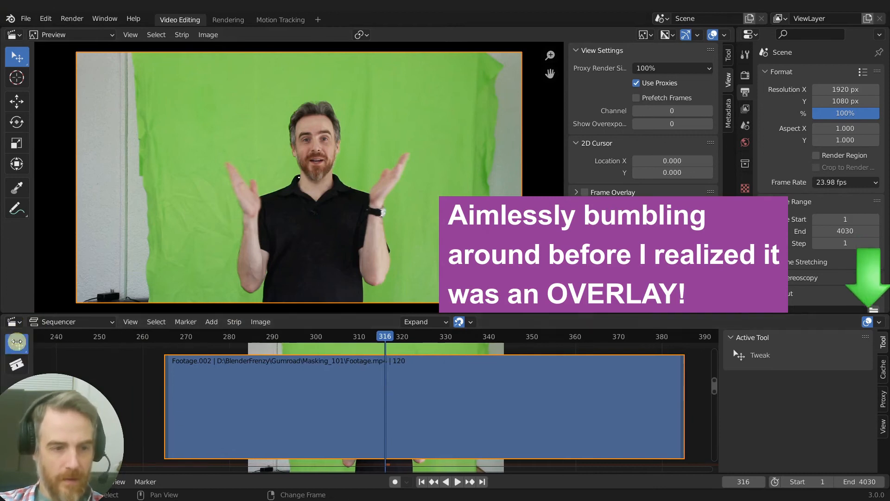
{"action": "key", "text": "t"}
- Look through the sequencer sidebar's view settings for an option that displays strip thumbnails
{"action": "left_click", "coordinate": [884, 427]}
{"action": "left_click", "coordinate": [649, 394]}
{"action": "scroll", "coordinate": [794, 399], "scroll_direction": "down", "scroll_amount": 4}
{"action": "left_click", "coordinate": [739, 386]}
{"action": "left_click", "coordinate": [740, 387]}
{"action": "left_click", "coordinate": [731, 387]}
{"action": "left_click", "coordinate": [731, 466]}
{"action": "left_click", "coordinate": [729, 432]}
{"action": "left_click", "coordinate": [731, 450]}
{"action": "left_click", "coordinate": [739, 388]}
{"action": "left_click", "coordinate": [828, 433]}
{"action": "left_click", "coordinate": [821, 466]}
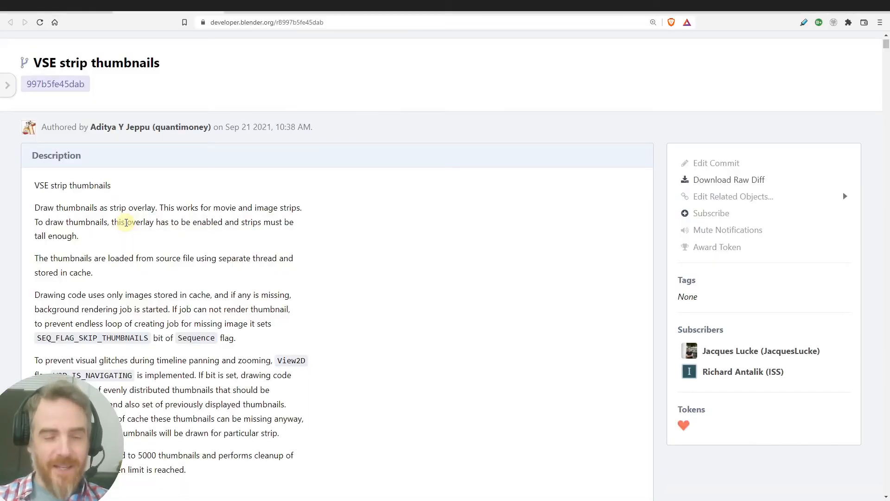
- Recheck the overlay requirement in the commit description, then enable the Thumbnails overlay in Blender's sequencer
{"action": "left_click_drag", "start_coordinate": [126, 223], "coordinate": [226, 224]}
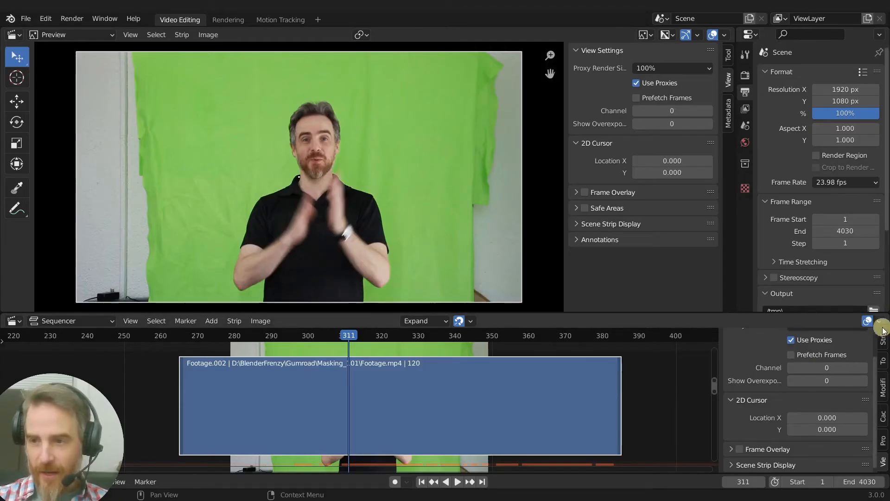
{"action": "left_click", "coordinate": [867, 321]}
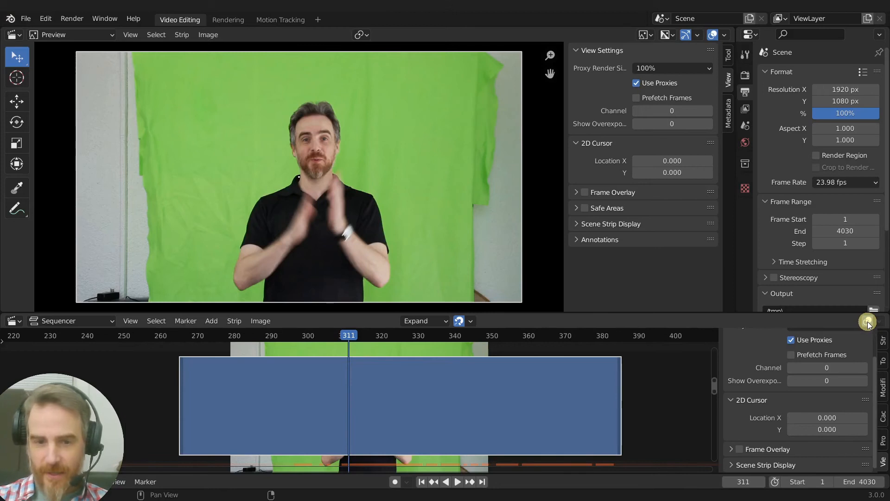
{"action": "left_click", "coordinate": [868, 320]}
{"action": "left_click", "coordinate": [879, 322]}
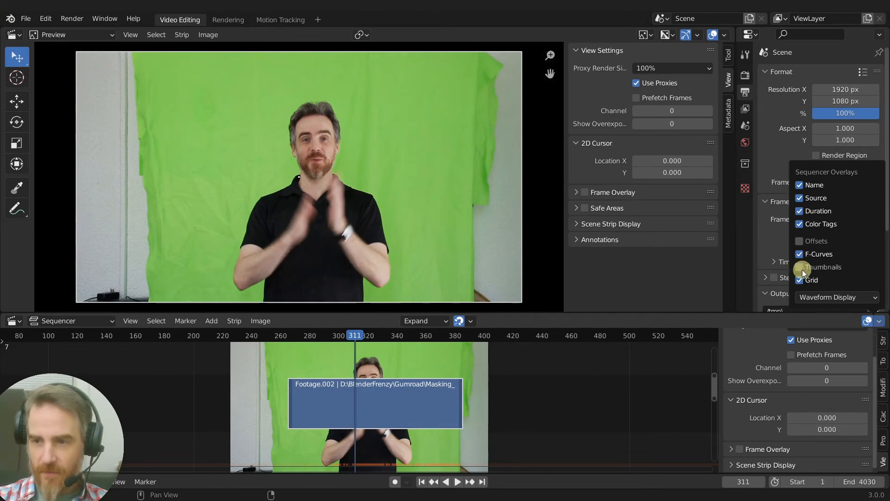
{"action": "left_click", "coordinate": [800, 267]}
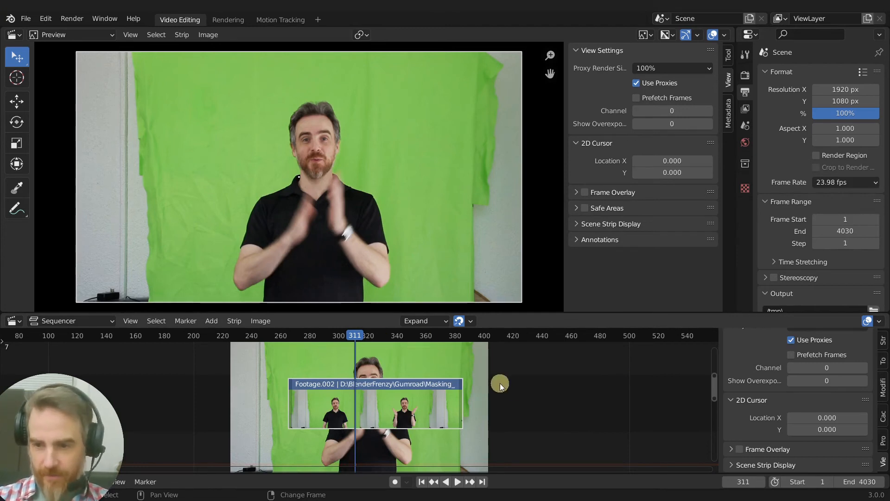
- Turn off Preview as Backdrop in the sequencer and frame the Footage.002 strip more closely
{"action": "left_click", "coordinate": [130, 320]}
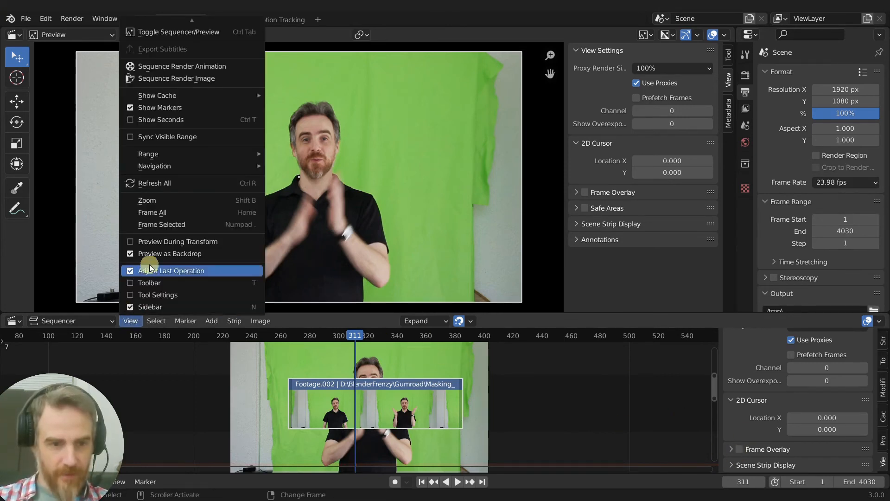
{"action": "left_click", "coordinate": [137, 255]}
{"action": "scroll", "coordinate": [376, 419], "scroll_direction": "up", "scroll_amount": 2}
{"action": "middle_click_drag", "start_coordinate": [376, 418], "coordinate": [487, 411], "text": "ctrl"}
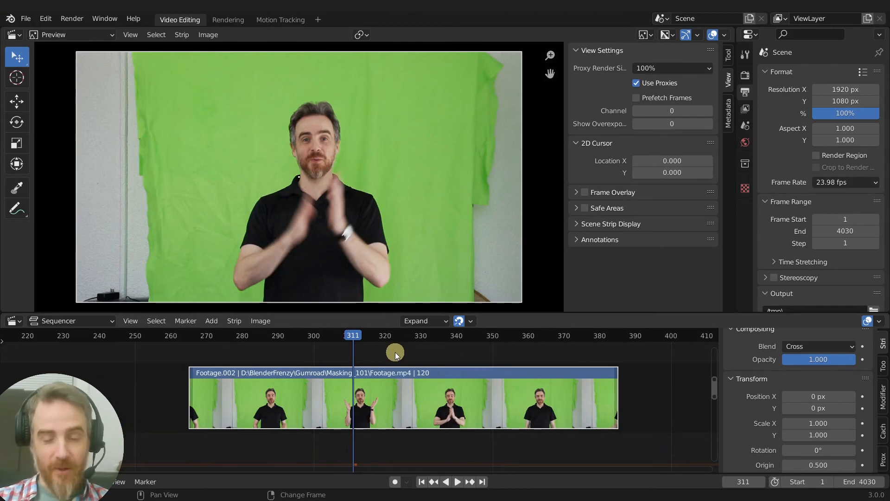
- Split Footage.002 at frame 339, slide the second piece to start at about frame 367, and play it briefly
{"action": "key", "text": "space"}
{"action": "mouse_move", "coordinate": [421, 358]}
{"action": "left_mouse_down"}
{"action": "mouse_move", "coordinate": [348, 358]}
{"action": "mouse_move", "coordinate": [425, 360]}
{"action": "left_mouse_up"}
{"action": "middle_click_drag", "start_coordinate": [511, 377], "coordinate": [457, 368]}
{"action": "key", "text": "space"}
{"action": "key", "text": "space"}
{"action": "key", "text": "k"}
{"action": "left_click_drag", "start_coordinate": [429, 393], "coordinate": [512, 393]}
{"action": "middle_click_drag", "start_coordinate": [513, 392], "coordinate": [385, 404]}
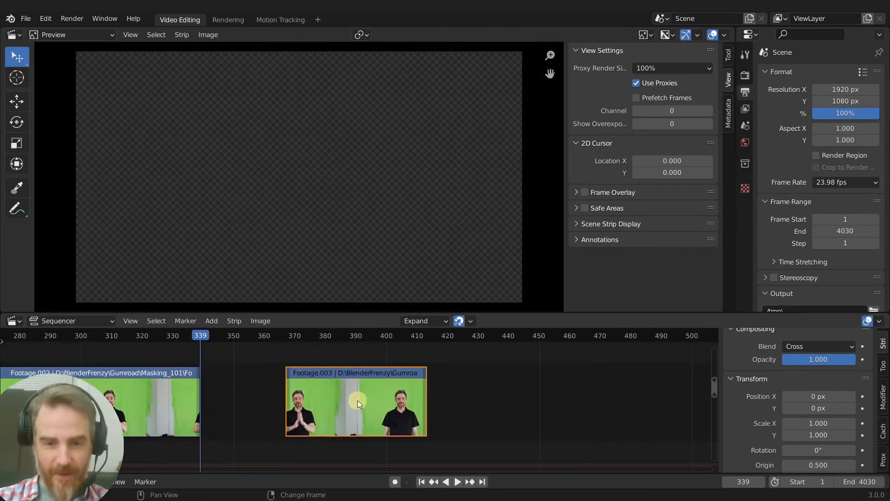
{"action": "left_click", "coordinate": [338, 364]}
{"action": "key", "text": "space"}
{"action": "key", "text": "space"}
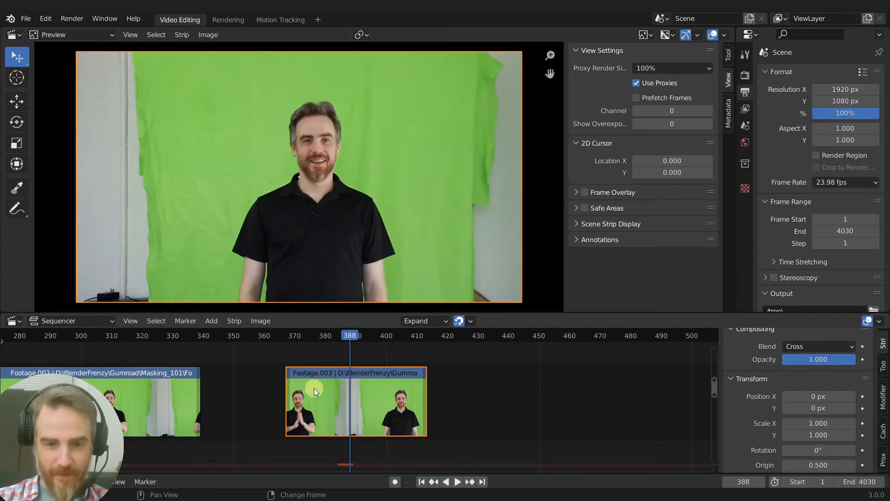
- Extend the Footage.003 strip at its end until it is 2276 frames long
{"action": "left_click", "coordinate": [288, 397]}
{"action": "left_click_drag", "start_coordinate": [419, 396], "coordinate": [669, 399]}
{"action": "middle_click_drag", "start_coordinate": [669, 398], "coordinate": [470, 401], "text": "ctrl"}
{"action": "left_click_drag", "start_coordinate": [421, 400], "coordinate": [714, 425]}
{"action": "middle_click_drag", "start_coordinate": [660, 428], "coordinate": [475, 420], "text": "ctrl"}
{"action": "left_click_drag", "start_coordinate": [351, 393], "coordinate": [742, 393]}
- Scrub along the extended Footage.003 strip to about frame 2306, comparing its thumbnails with the preview
{"action": "right_click_drag", "start_coordinate": [621, 429], "coordinate": [569, 430]}
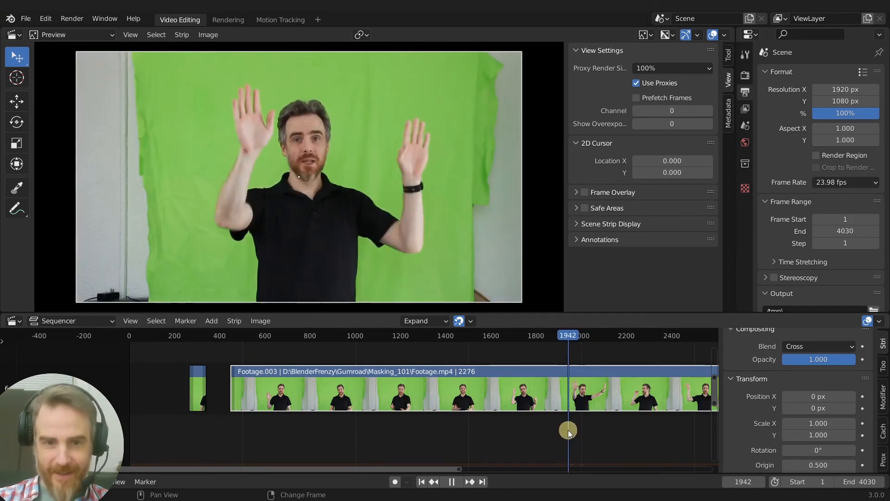
{"action": "right_click_drag", "start_coordinate": [580, 430], "coordinate": [551, 425]}
{"action": "middle_click_drag", "start_coordinate": [377, 400], "coordinate": [469, 420]}
{"action": "middle_click_drag", "start_coordinate": [321, 385], "coordinate": [347, 383]}
{"action": "right_click_drag", "start_coordinate": [382, 361], "coordinate": [373, 363]}
{"action": "middle_click_drag", "start_coordinate": [578, 403], "coordinate": [537, 404], "text": "ctrl"}
{"action": "middle_click_drag", "start_coordinate": [537, 403], "coordinate": [483, 413]}
{"action": "right_click", "coordinate": [479, 404]}
{"action": "middle_click_drag", "start_coordinate": [483, 412], "coordinate": [473, 390]}
- Extend the end of Footage.002 to frame 686, directly before Footage.003, and scrub to frame 805
{"action": "left_click_drag", "start_coordinate": [194, 390], "coordinate": [269, 391]}
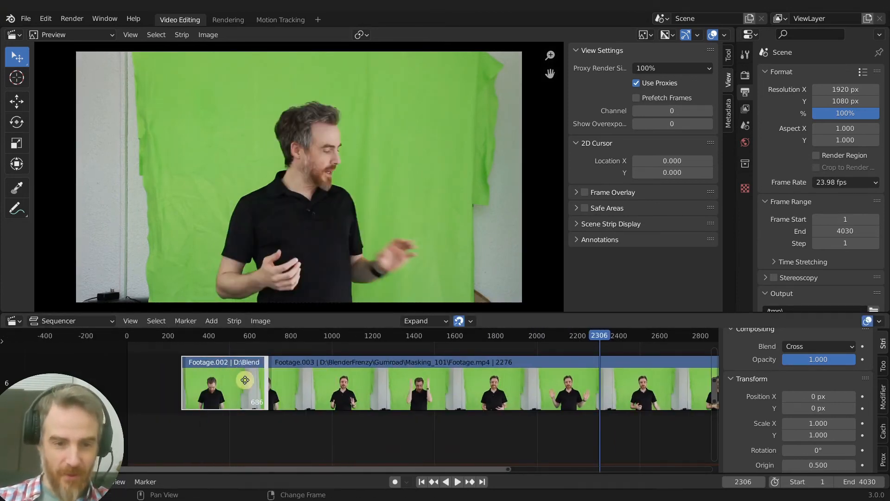
{"action": "middle_click_drag", "start_coordinate": [241, 376], "coordinate": [342, 395]}
{"action": "right_click_drag", "start_coordinate": [329, 360], "coordinate": [394, 370]}
{"action": "mouse_move", "coordinate": [413, 377]}
{"action": "middle_mouse_down", "text": "ctrl"}
{"action": "mouse_move", "coordinate": [408, 411]}
{"action": "mouse_move", "coordinate": [403, 360]}
{"action": "mouse_move", "coordinate": [396, 400]}
{"action": "mouse_move", "coordinate": [394, 391]}
{"action": "mouse_move", "coordinate": [421, 399]}
{"action": "mouse_move", "coordinate": [413, 380]}
{"action": "mouse_move", "coordinate": [411, 400]}
{"action": "mouse_move", "coordinate": [420, 381]}
{"action": "mouse_move", "coordinate": [420, 391]}
{"action": "middle_mouse_up", "text": "ctrl"}
{"action": "scroll", "coordinate": [409, 397], "scroll_direction": "up", "scroll_amount": 7}
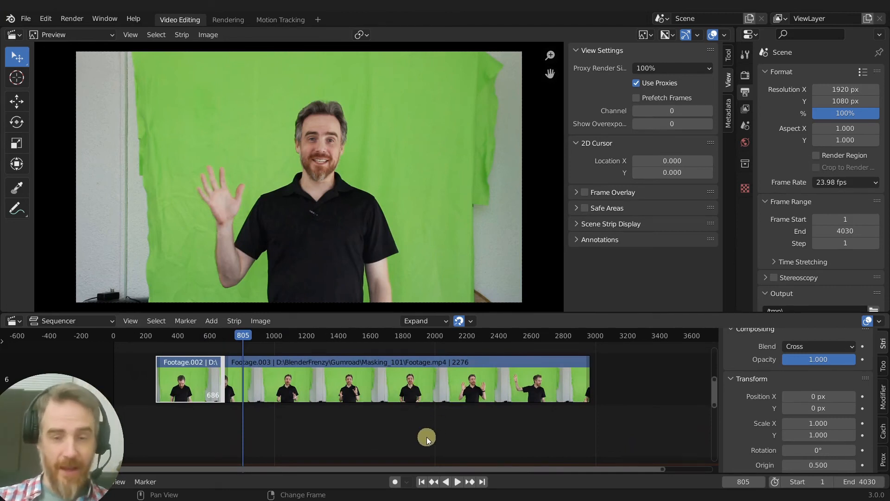
- Close the thumbnails commit in the browser, open the Image transform tools commit and read its list of additions
{"action": "key", "text": "alt+Tab"}
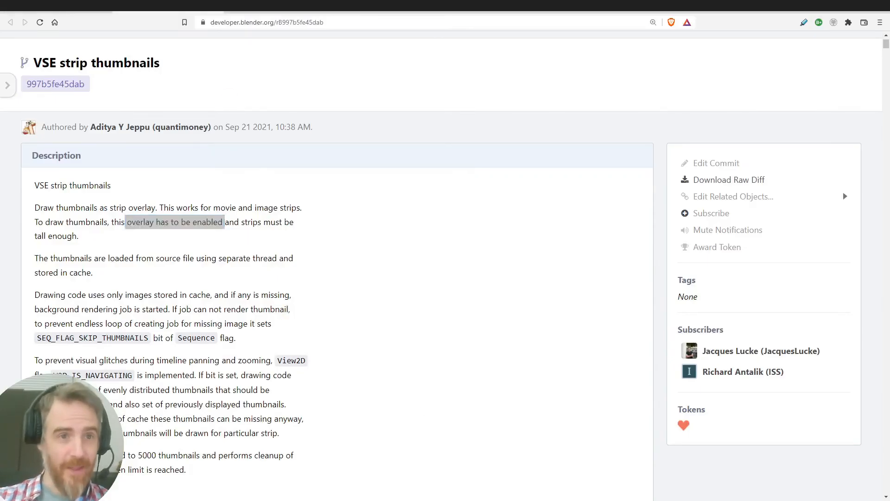
{"action": "key", "text": "ctrl+w"}
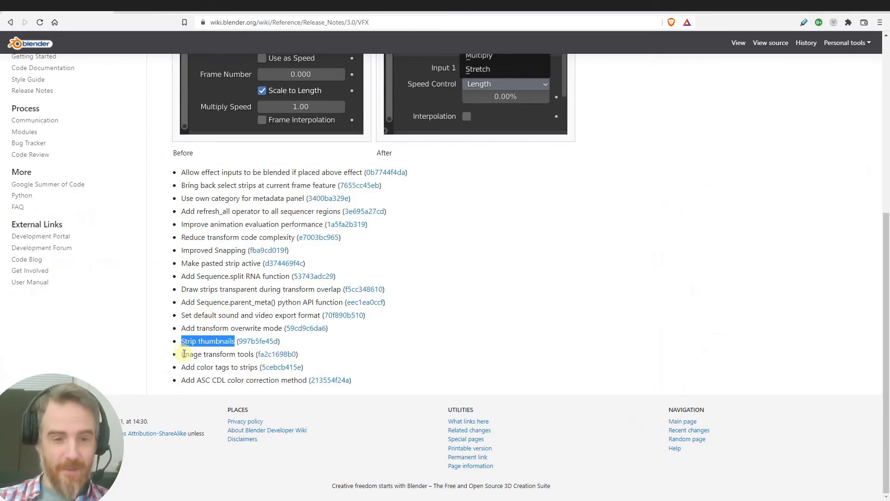
{"action": "left_click", "coordinate": [284, 356]}
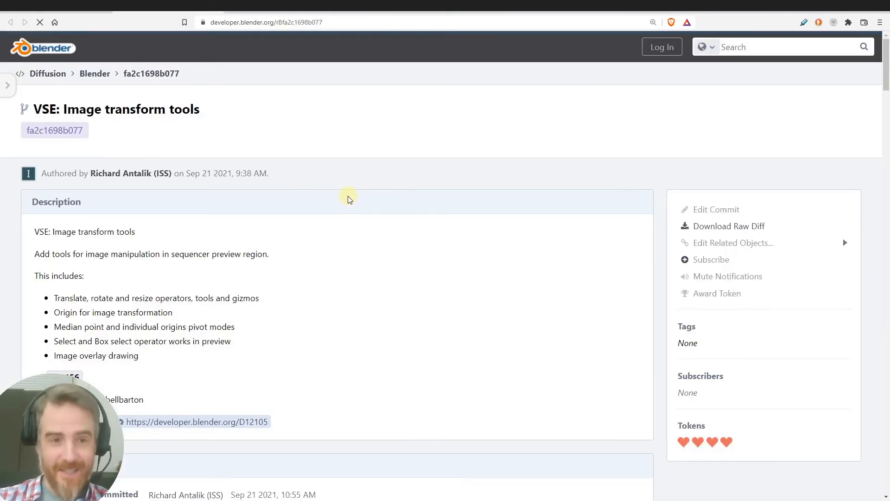
{"action": "scroll", "coordinate": [135, 314], "scroll_direction": "down", "scroll_amount": 2}
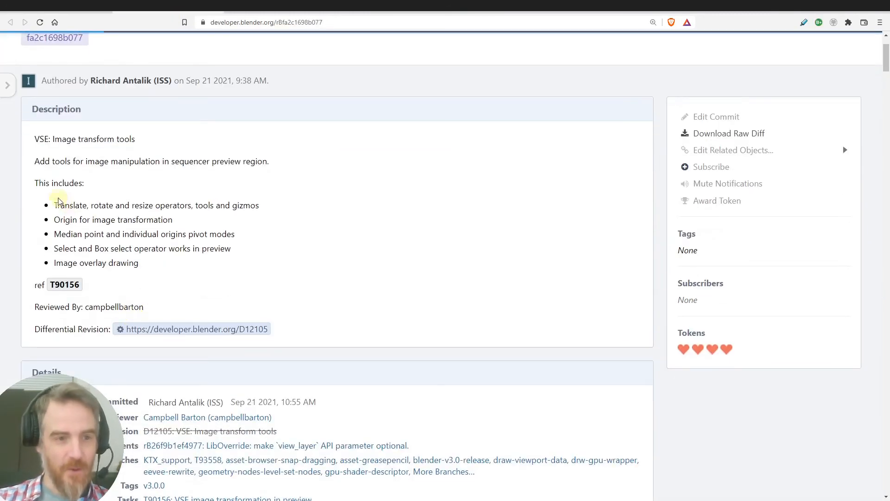
{"action": "left_click_drag", "start_coordinate": [56, 205], "coordinate": [143, 200]}
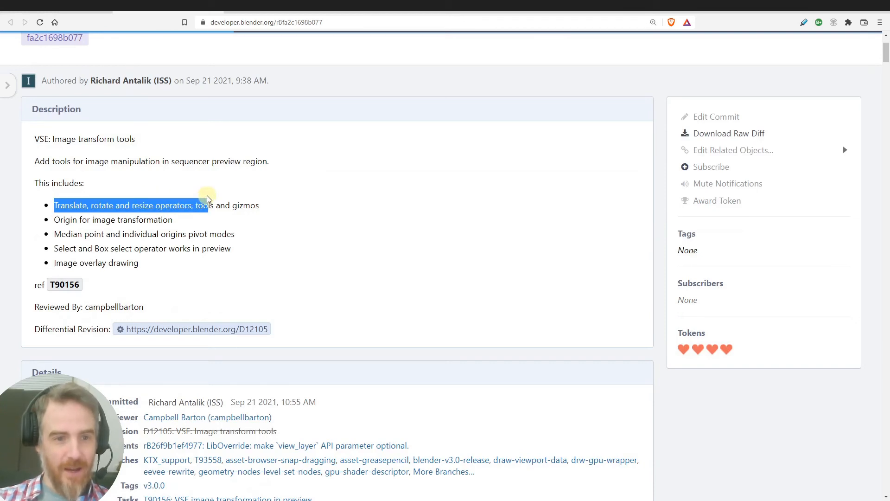
{"action": "left_click_drag", "start_coordinate": [60, 219], "coordinate": [180, 224]}
{"action": "left_click", "coordinate": [118, 231]}
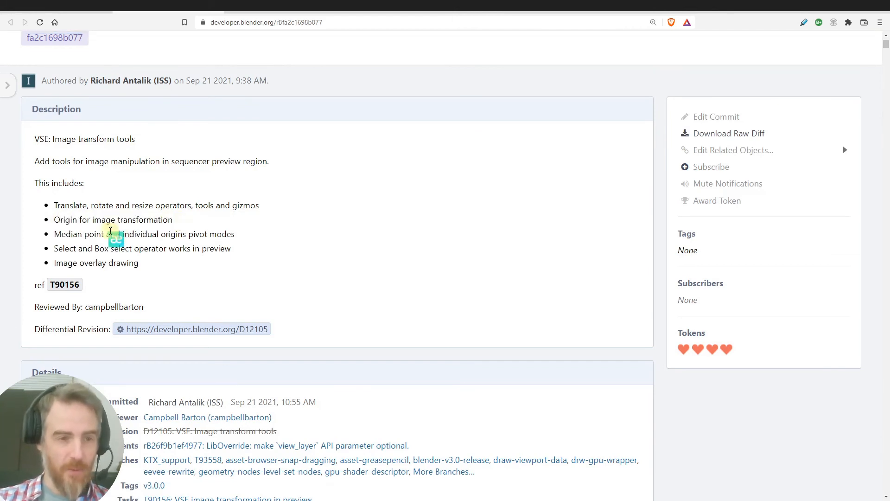
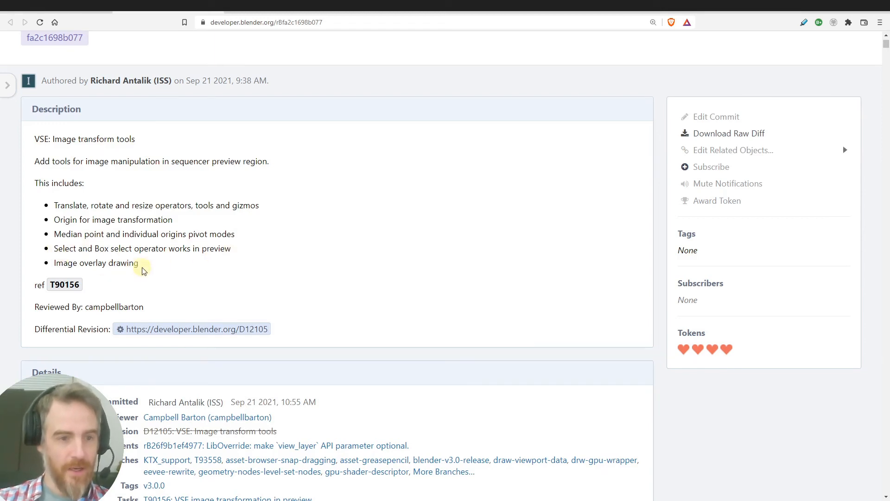
- In Blender's preview, move the Footage.003 image to position X 32 px, Y 4 px, and switch to the Select Box tool
{"action": "key", "text": "alt+Tab"}
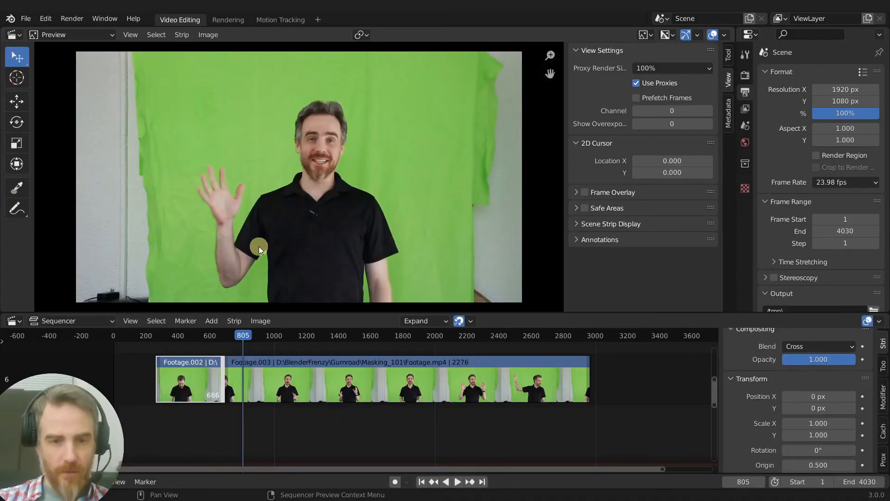
{"action": "left_click_drag", "start_coordinate": [317, 183], "coordinate": [358, 167]}
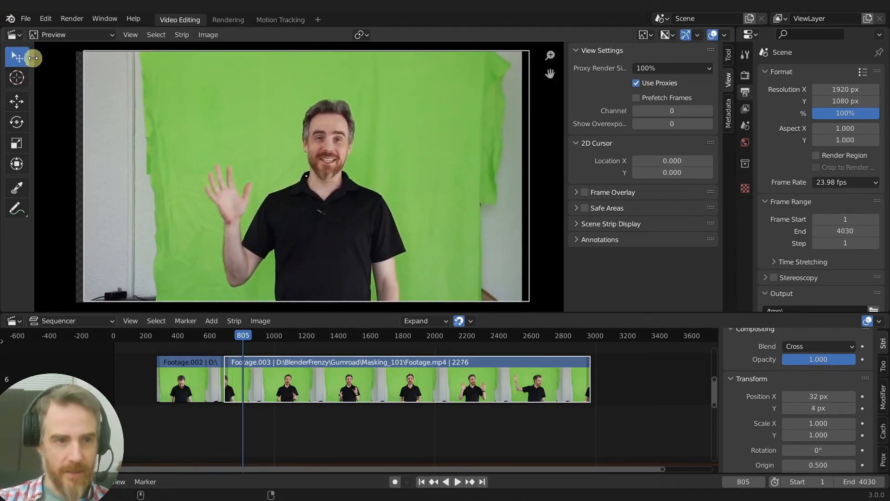
{"action": "left_click_drag", "start_coordinate": [28, 60], "coordinate": [68, 81]}
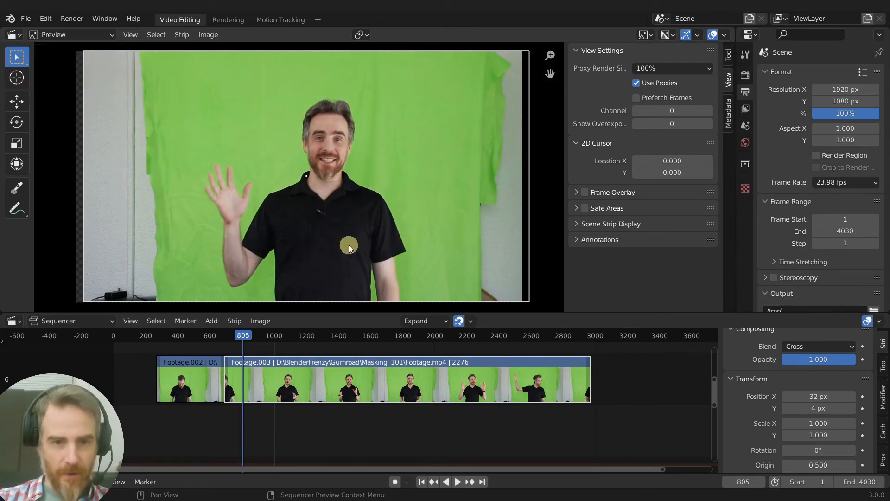
{"action": "scroll", "coordinate": [353, 375], "scroll_direction": "down", "scroll_amount": 5}
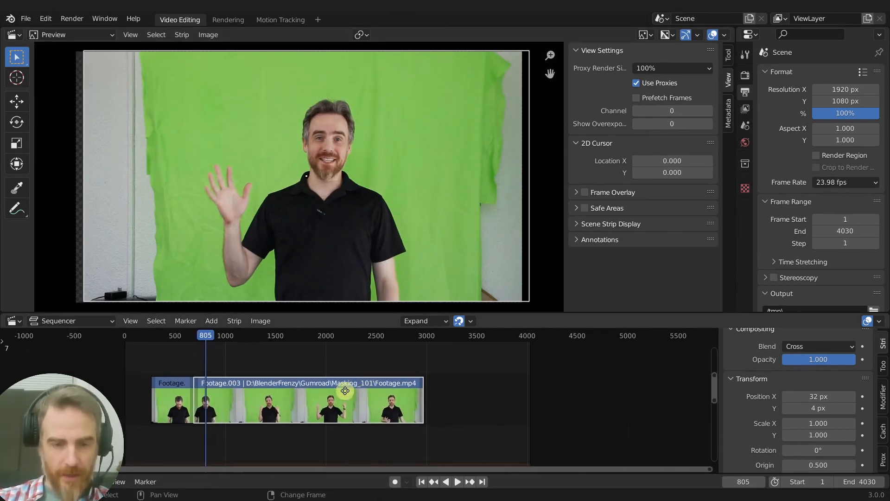
- Add car-race-438467_1920.jpg as an image strip at frame 805 and move it to channel 7 above Footage.003
{"action": "middle_click_drag", "start_coordinate": [345, 390], "coordinate": [318, 388]}
{"action": "middle_click_drag", "start_coordinate": [349, 352], "coordinate": [302, 353]}
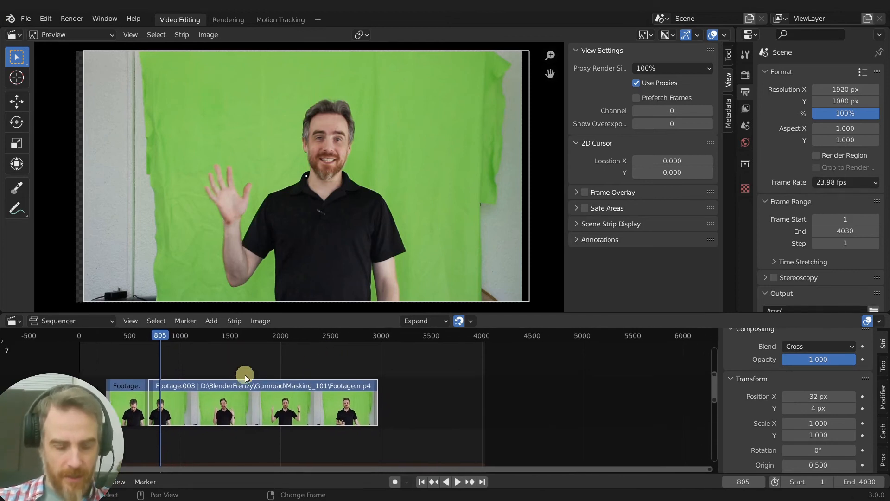
{"action": "key", "text": "shift+a"}
{"action": "left_click", "coordinate": [218, 321]}
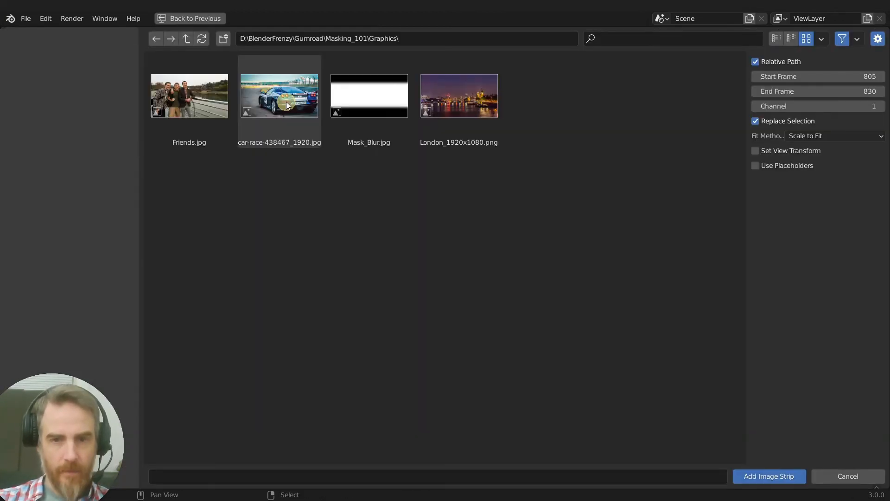
{"action": "double_click", "coordinate": [288, 106]}
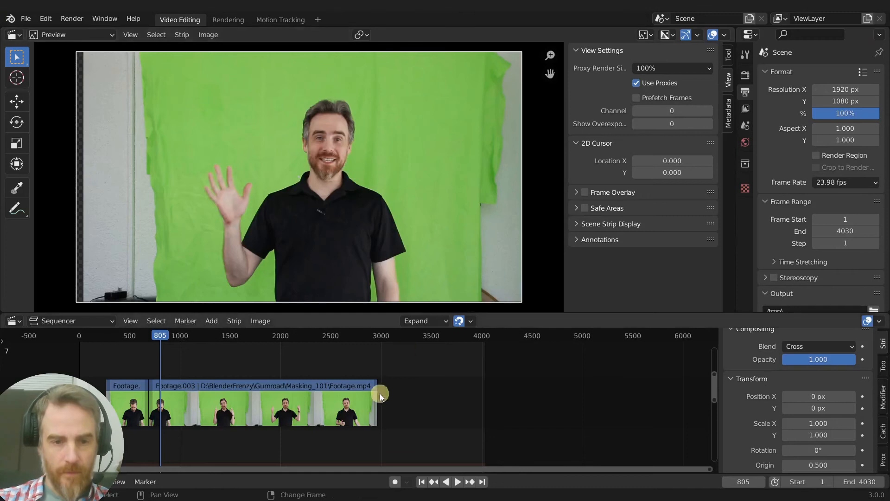
{"action": "key", "text": "g"}
{"action": "key", "text": "y"}
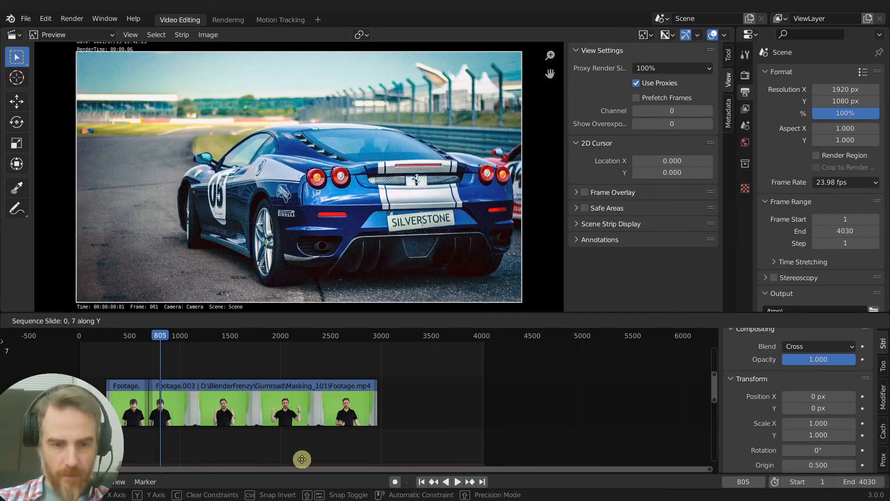
{"action": "left_click", "coordinate": [297, 365]}
- Extend the end of the car-race image strip to frame 1332
{"action": "middle_click_drag", "start_coordinate": [229, 380], "coordinate": [447, 423]}
{"action": "middle_click_drag", "start_coordinate": [354, 420], "coordinate": [460, 408], "text": "ctrl"}
{"action": "middle_click_drag", "start_coordinate": [459, 408], "coordinate": [364, 376]}
{"action": "left_click_drag", "start_coordinate": [364, 376], "coordinate": [619, 391]}
{"action": "middle_click_drag", "start_coordinate": [619, 391], "coordinate": [367, 432], "text": "ctrl"}
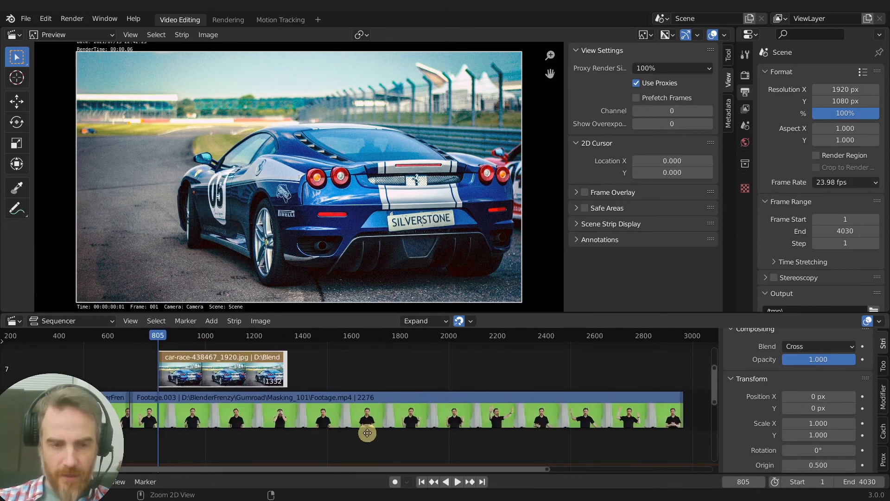
- Enlarge the sequencer area so the full Footage.003 strip and the car-race strip above it fit in view
{"action": "scroll", "coordinate": [315, 404], "scroll_direction": "down", "scroll_amount": 2}
{"action": "middle_click_drag", "start_coordinate": [324, 398], "coordinate": [328, 404]}
{"action": "scroll", "coordinate": [329, 404], "scroll_direction": "up", "scroll_amount": 1}
{"action": "left_click_drag", "start_coordinate": [339, 315], "coordinate": [352, 262]}
{"action": "middle_click_drag", "start_coordinate": [357, 335], "coordinate": [391, 343], "text": "ctrl"}
{"action": "scroll", "coordinate": [360, 354], "scroll_direction": "down", "scroll_amount": 5}
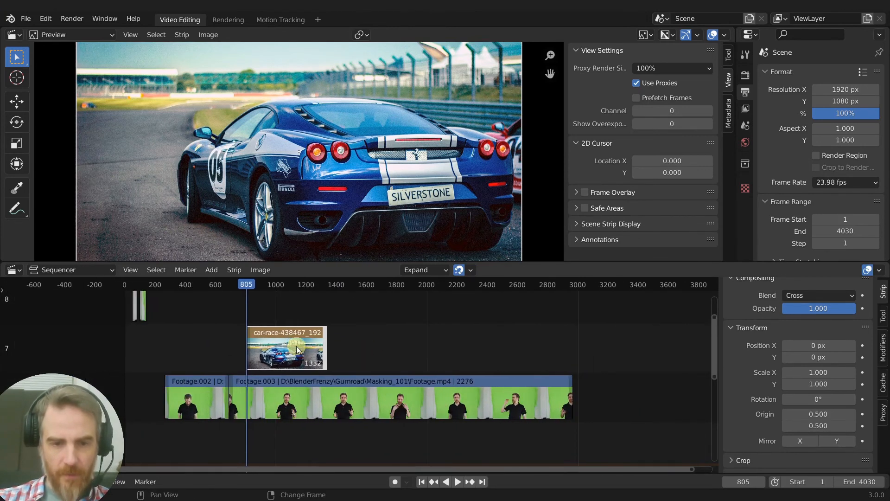
- Extend the car-race strip's end to frame 2228 and slide the whole strip to start at frame 687, aligned with Footage.003
{"action": "key", "text": "g"}
{"action": "left_click", "coordinate": [432, 344]}
{"action": "left_click", "coordinate": [321, 349]}
{"action": "key", "text": "g"}
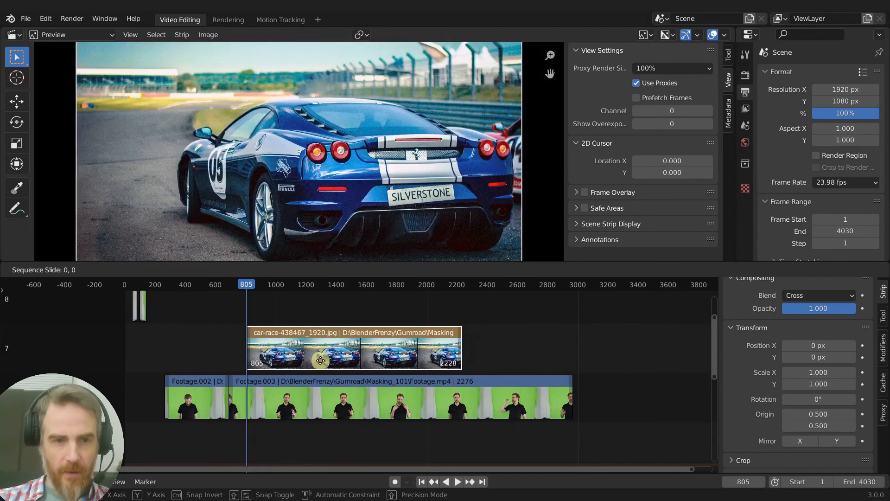
{"action": "left_click", "coordinate": [301, 359]}
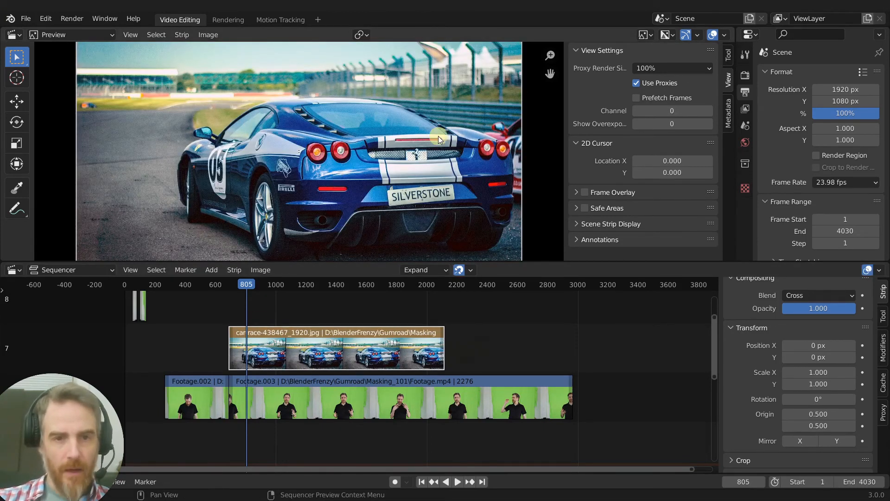
- Scale the car image to 0.600 in the preview and move it together with the Footage.003 image
{"action": "key", "text": "s"}
{"action": "left_click", "coordinate": [411, 137]}
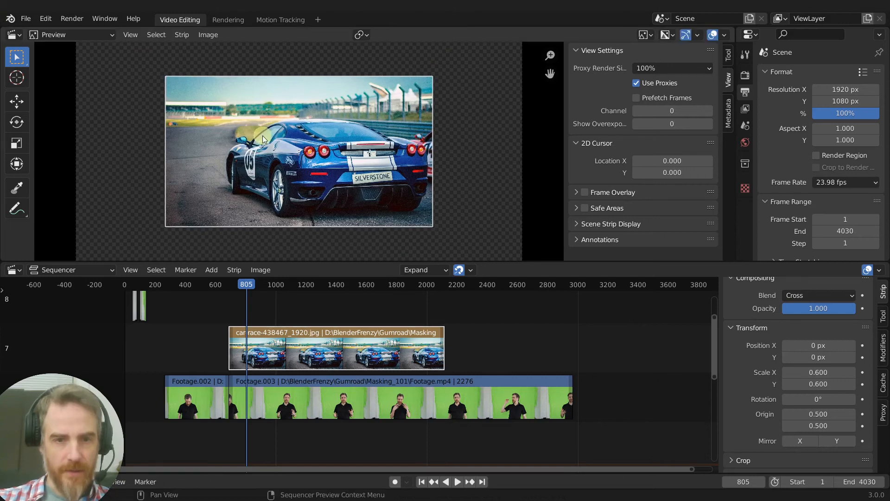
{"action": "key", "text": "g"}
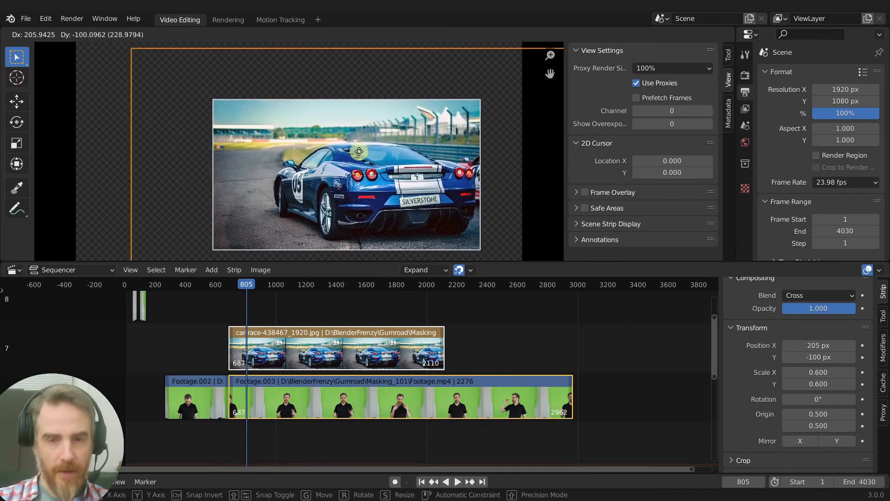
{"action": "left_click", "coordinate": [329, 130]}
- Scale the car image to 0.360 and Footage.003 to 0.600 together, and move the car to X 149 px, Y 21 px
{"action": "key", "text": "s"}
{"action": "left_click", "coordinate": [411, 155]}
{"action": "key", "text": "g"}
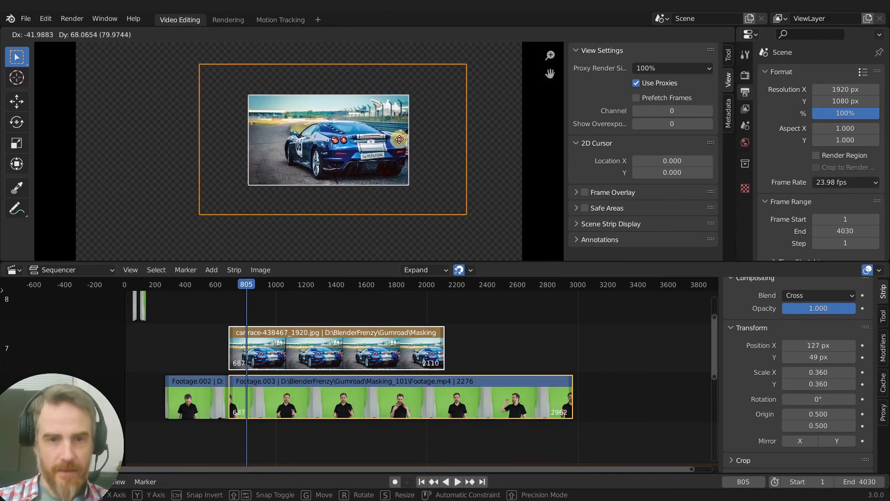
{"action": "left_click", "coordinate": [407, 146]}
- Move only the Footage.003 image to X -348 px, Y 6 px, and select the car image
{"action": "left_click", "coordinate": [426, 123]}
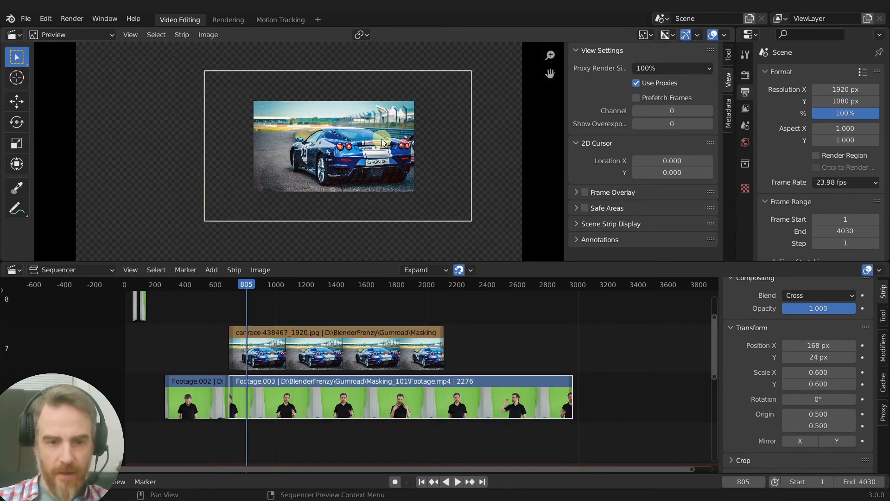
{"action": "left_click_drag", "start_coordinate": [354, 72], "coordinate": [219, 157]}
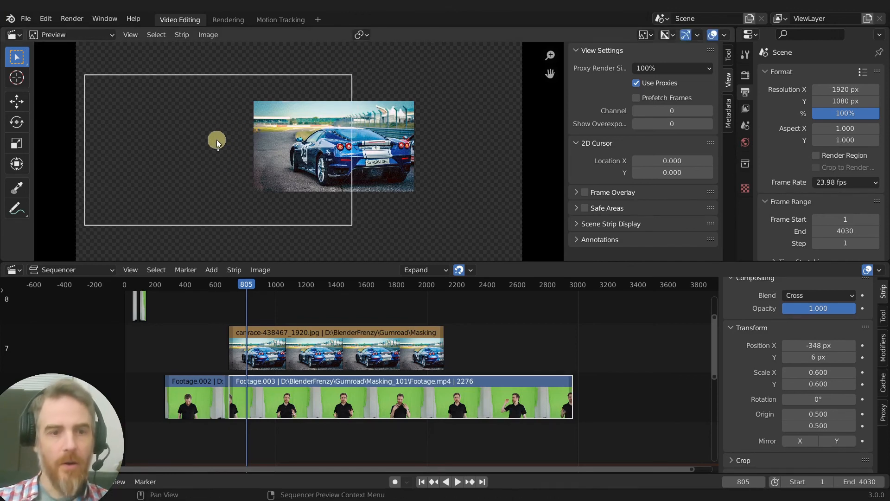
{"action": "left_click", "coordinate": [368, 142]}
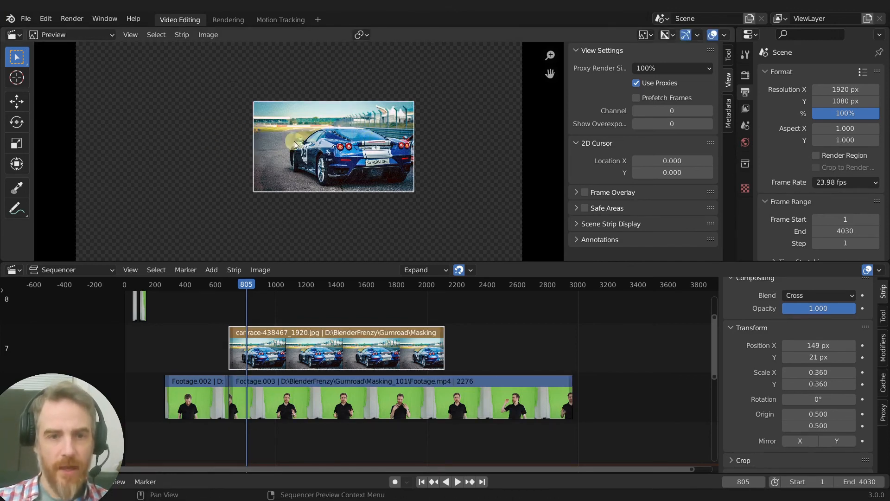
- Alternate the selection between the car image and Footage.003 in both the preview and the sequencer, and select both
{"action": "left_click", "coordinate": [201, 144]}
{"action": "left_click", "coordinate": [406, 146]}
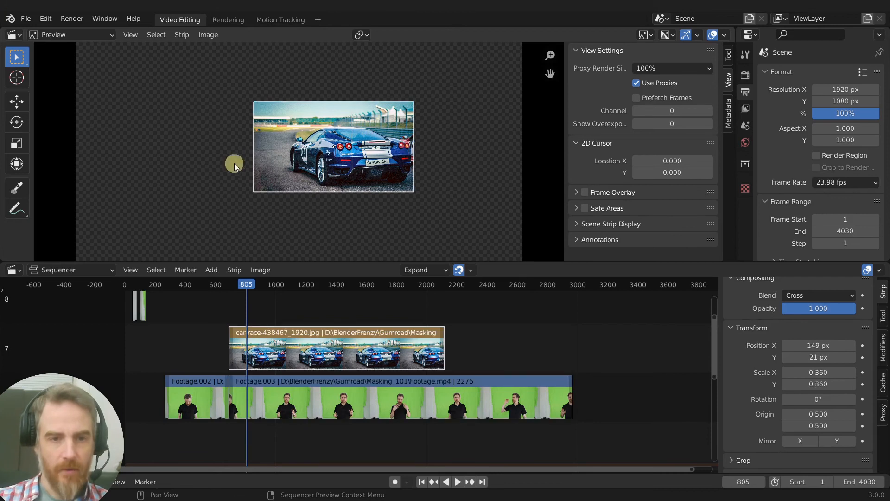
{"action": "left_click", "coordinate": [220, 160]}
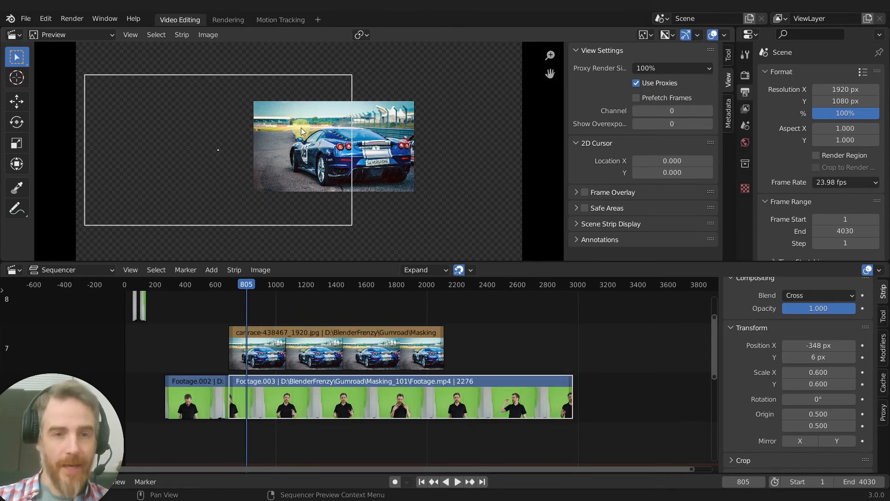
{"action": "left_click", "coordinate": [375, 136]}
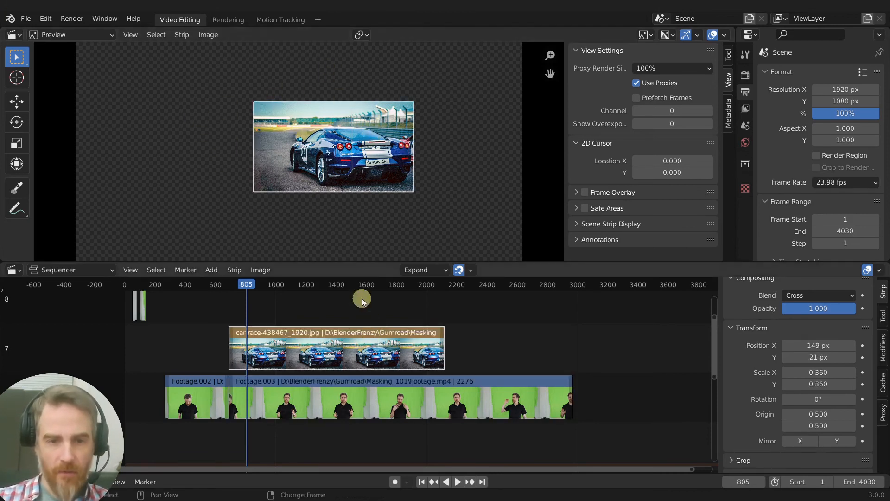
{"action": "left_click", "coordinate": [205, 156]}
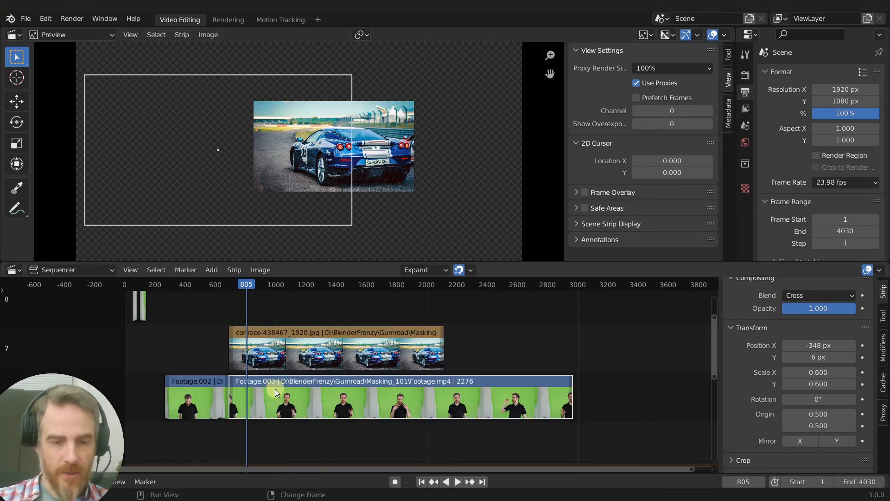
{"action": "left_click", "coordinate": [313, 338]}
{"action": "left_click", "coordinate": [314, 385]}
{"action": "left_click", "coordinate": [316, 359]}
{"action": "left_click", "coordinate": [315, 397]}
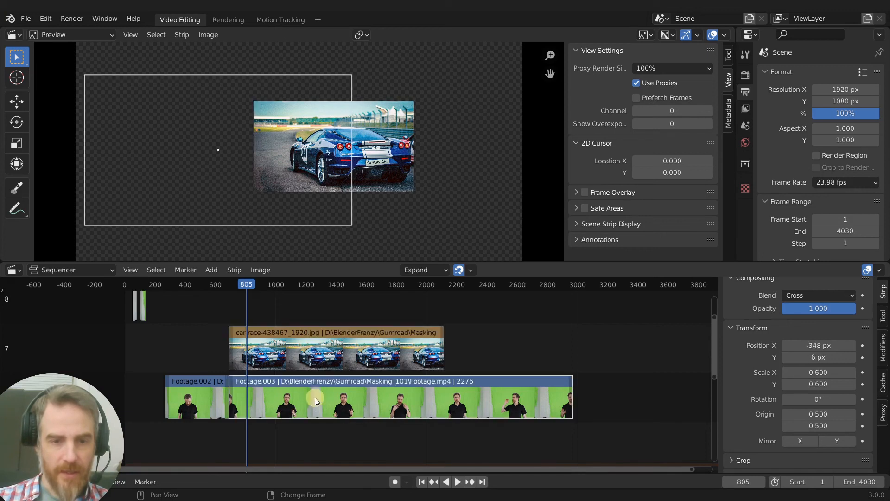
{"action": "left_click", "coordinate": [380, 142]}
{"action": "key", "text": "a"}
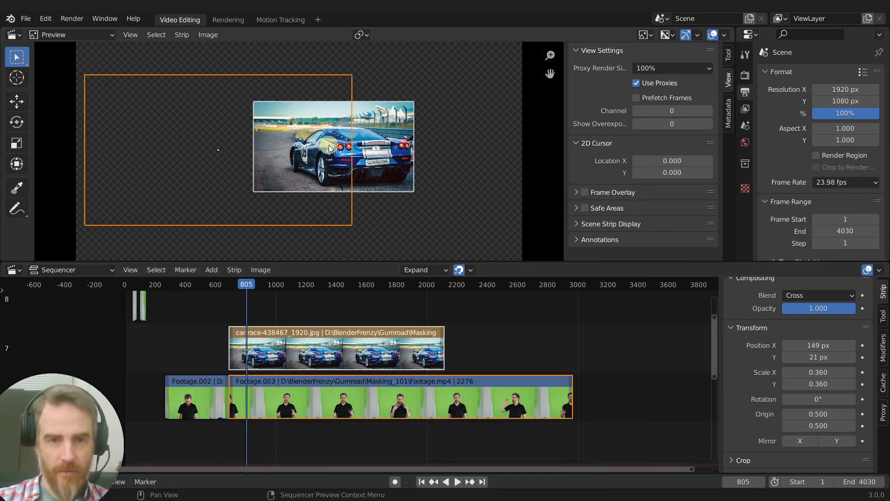
- With the Tweak tool, move the car image to X 476 px, Y -45 px and Footage.003 to X -290 px, Y -62 px
{"action": "left_click", "coordinate": [160, 78]}
{"action": "left_click_drag", "start_coordinate": [20, 49], "coordinate": [62, 57]}
{"action": "left_click_drag", "start_coordinate": [324, 115], "coordinate": [407, 122]}
{"action": "left_click_drag", "start_coordinate": [261, 123], "coordinate": [269, 139]}
{"action": "left_click_drag", "start_coordinate": [393, 152], "coordinate": [383, 159]}
{"action": "left_click", "coordinate": [281, 137]}
{"action": "left_click_drag", "start_coordinate": [280, 138], "coordinate": [286, 138]}
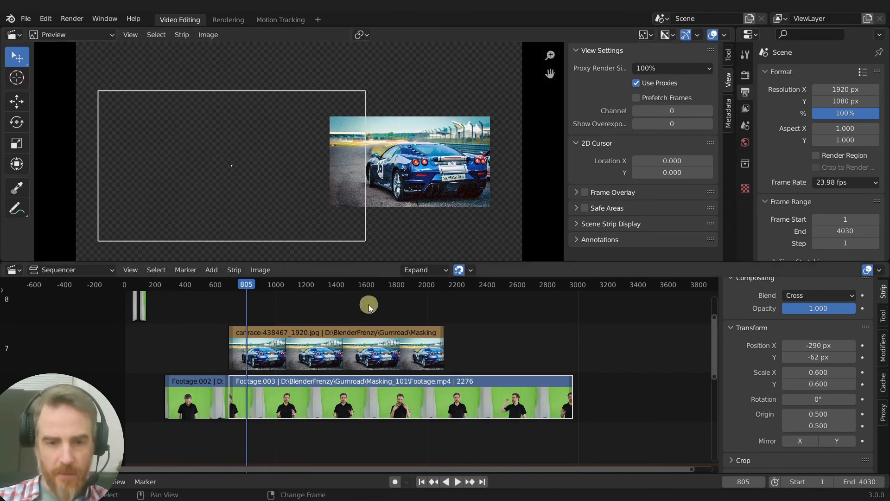
- Set the blend mode of the car-race strip to Alpha Over
{"action": "left_click", "coordinate": [352, 355]}
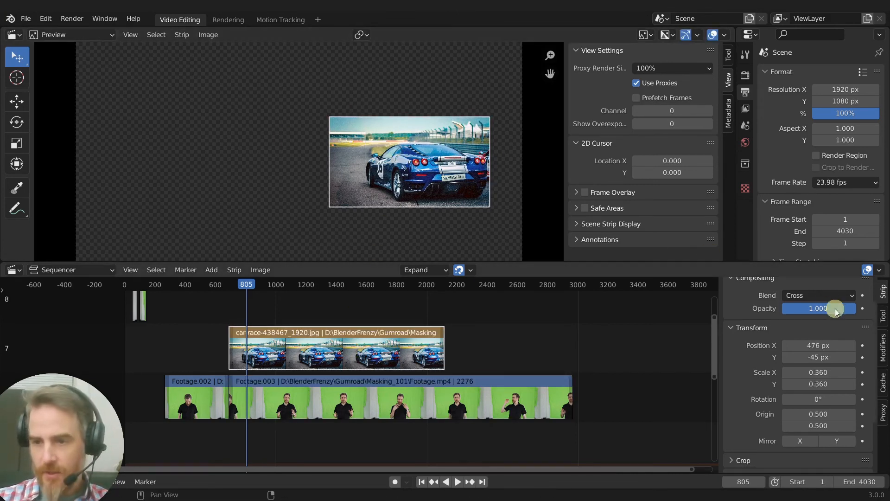
{"action": "left_click", "coordinate": [819, 295]}
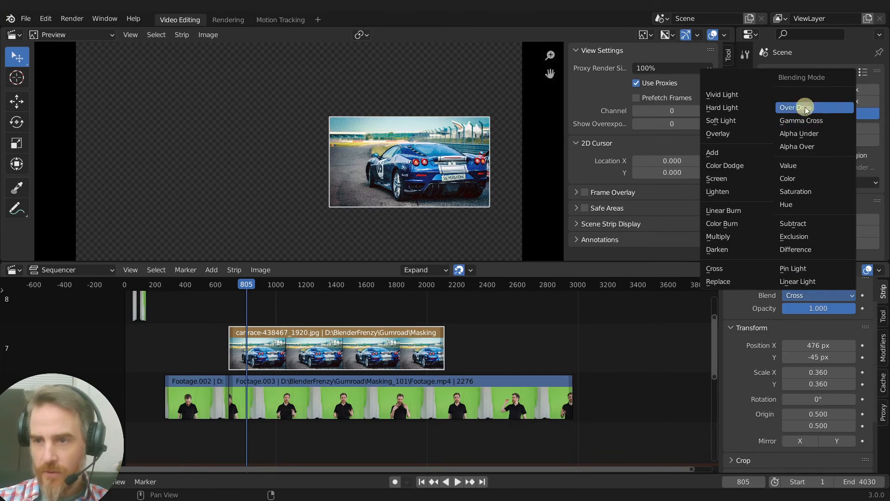
{"action": "left_click", "coordinate": [797, 147]}
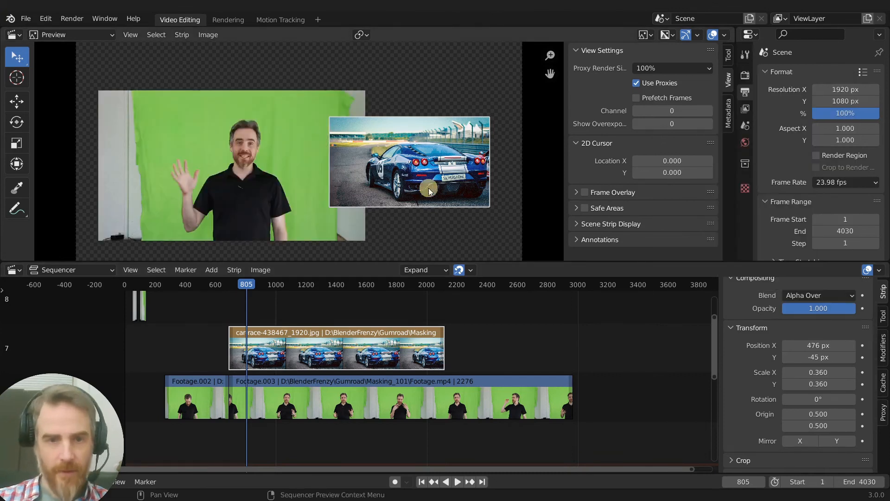
- Move the Footage.003 image to X -6 px, Y -10 px and place the car image over its lower-right corner
{"action": "left_click_drag", "start_coordinate": [429, 190], "coordinate": [345, 196]}
{"action": "left_click_drag", "start_coordinate": [282, 118], "coordinate": [407, 105]}
{"action": "left_click_drag", "start_coordinate": [408, 105], "coordinate": [373, 94]}
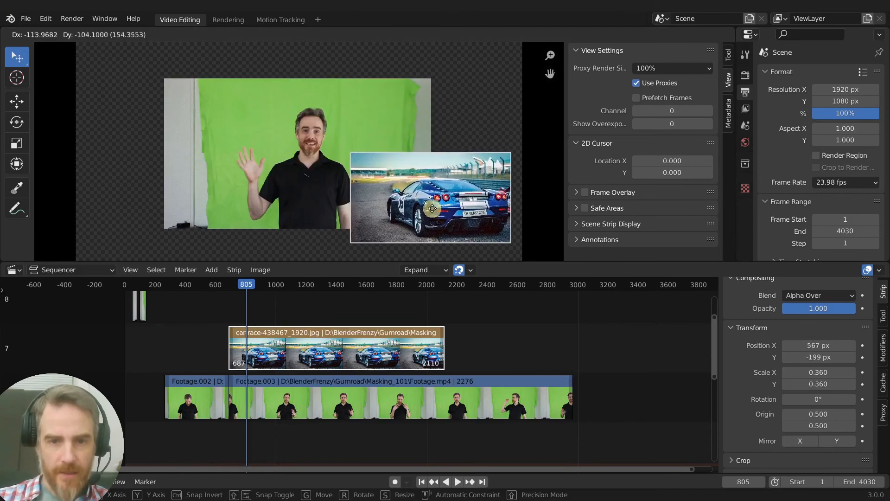
{"action": "left_click_drag", "start_coordinate": [376, 172], "coordinate": [371, 169]}
{"action": "left_click", "coordinate": [329, 133]}
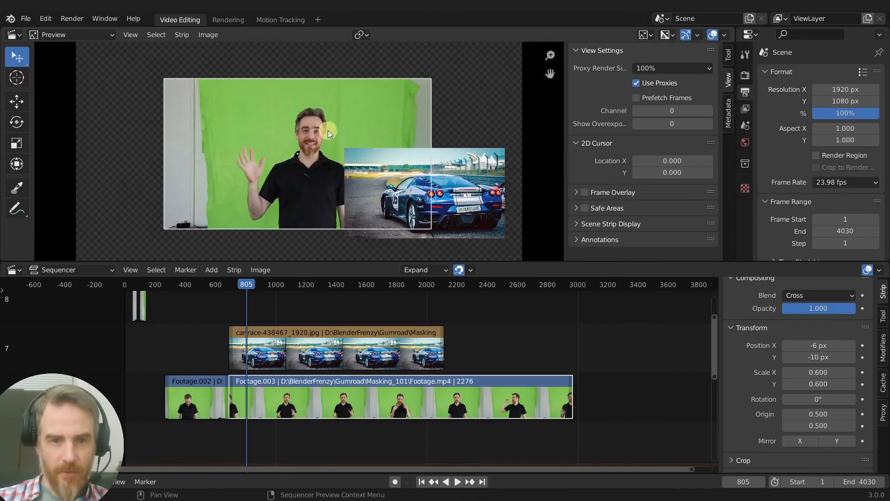
- Move the Footage.003 image toward the frame's upper-left area and scale it to 0.360
{"action": "left_click_drag", "start_coordinate": [350, 123], "coordinate": [245, 105]}
{"action": "key", "text": "s"}
{"action": "left_click", "coordinate": [281, 133]}
- Place Footage.003 in the frame's upper-right corner at X 537 px, Y 271 px, and the car in the lower-left at about X -581 px, Y -317 px
{"action": "left_click_drag", "start_coordinate": [453, 195], "coordinate": [397, 193]}
{"action": "left_click_drag", "start_coordinate": [269, 133], "coordinate": [244, 102]}
{"action": "left_click_drag", "start_coordinate": [345, 164], "coordinate": [408, 181]}
{"action": "scroll", "coordinate": [352, 163], "scroll_direction": "down", "scroll_amount": 5}
{"action": "left_click_drag", "start_coordinate": [214, 105], "coordinate": [377, 100]}
{"action": "mouse_move", "coordinate": [392, 175]}
{"action": "left_mouse_down"}
{"action": "mouse_move", "coordinate": [343, 179]}
{"action": "mouse_move", "coordinate": [390, 180]}
{"action": "left_mouse_up"}
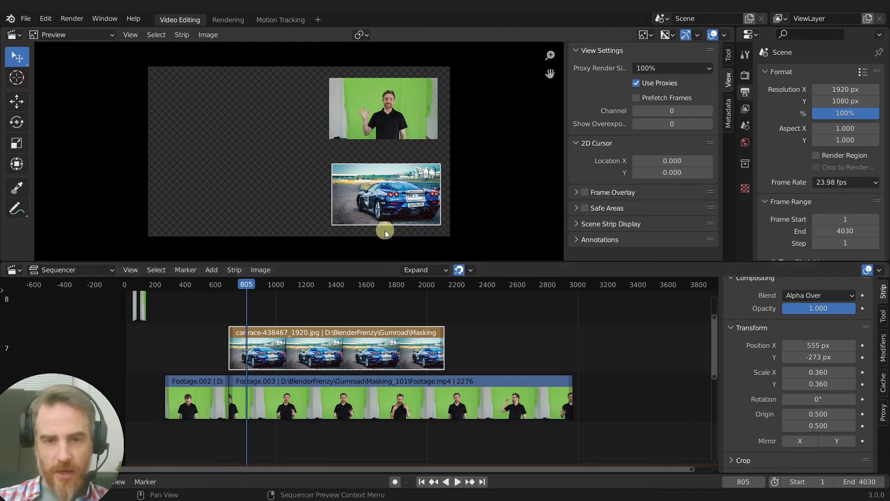
{"action": "left_click_drag", "start_coordinate": [383, 205], "coordinate": [215, 209]}
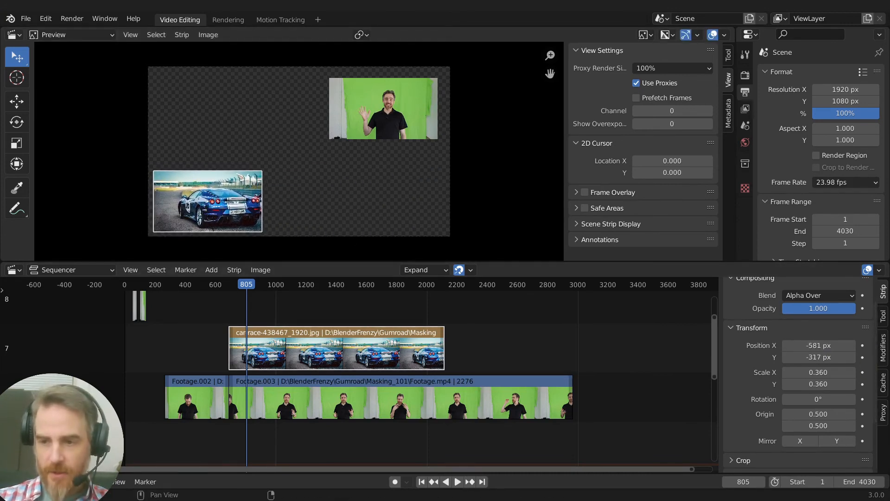
{"action": "left_click_drag", "start_coordinate": [234, 203], "coordinate": [234, 203]}
- Play the sequence, scrub to frame 1285 and insert Position X and Y keyframes for the Footage.003 image
{"action": "key", "text": "space"}
{"action": "mouse_move", "coordinate": [324, 289]}
{"action": "left_mouse_down"}
{"action": "mouse_move", "coordinate": [308, 287]}
{"action": "mouse_move", "coordinate": [319, 288]}
{"action": "left_mouse_up"}
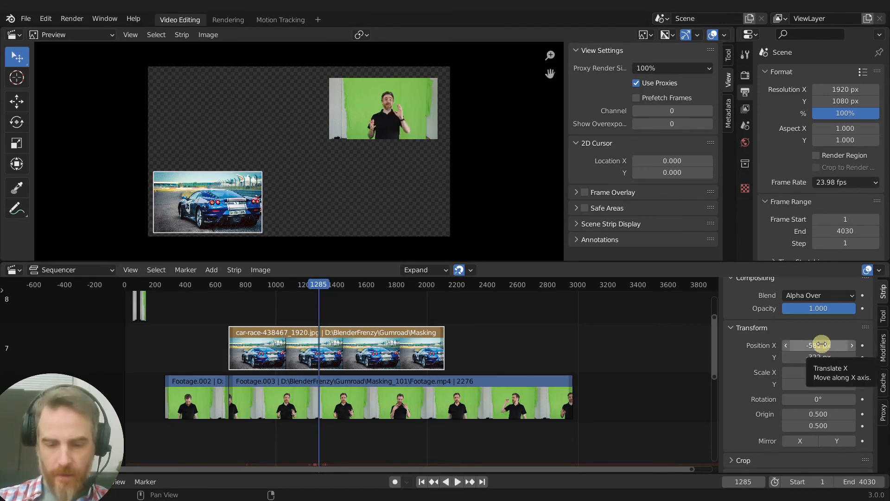
{"action": "left_click", "coordinate": [410, 99]}
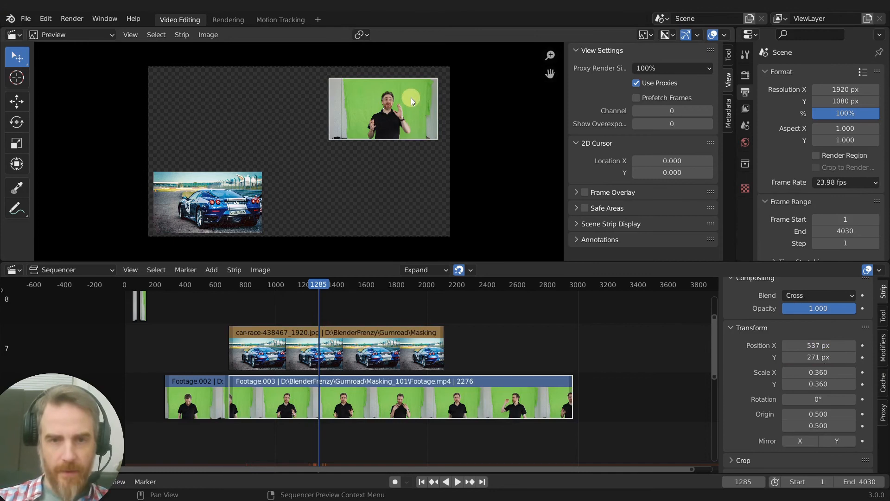
{"action": "key", "text": "i"}
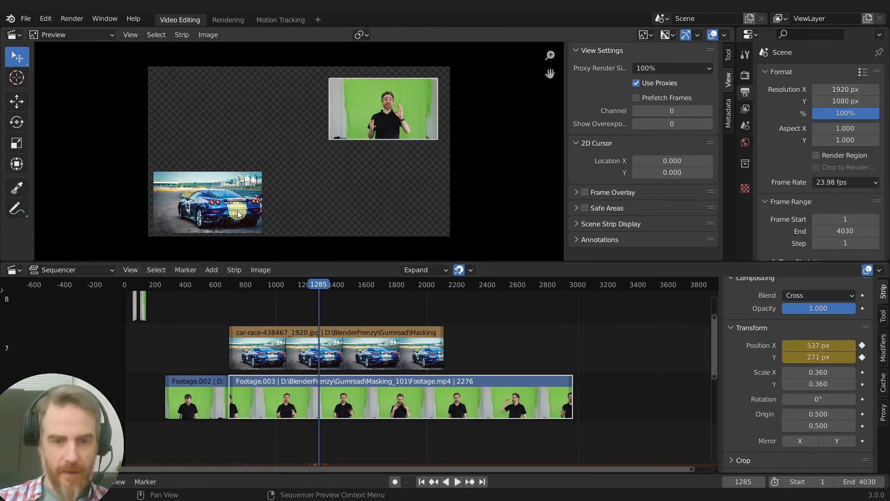
- Advance 30 frames to frame 1315 and swap the images, with Footage.003 at lower-left and the car at upper-right, X 588 px, Y 328 px
{"action": "left_click", "coordinate": [749, 482]}
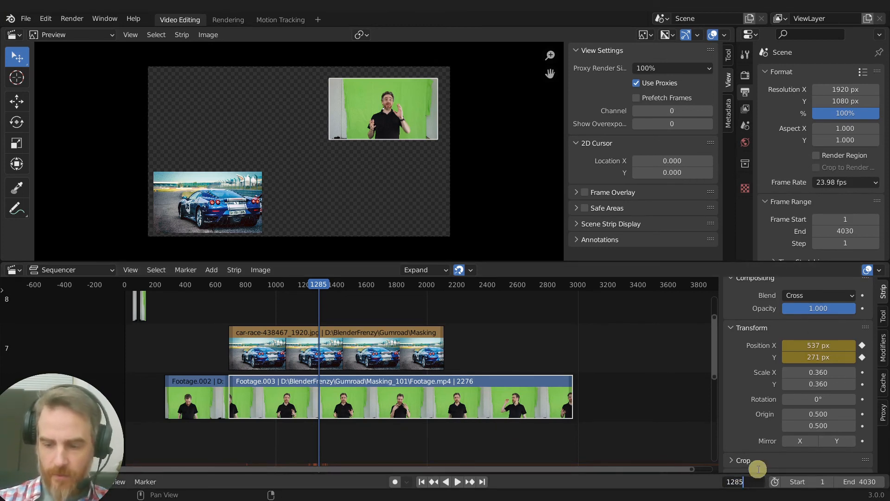
{"action": "type", "text": "+30"}
{"action": "key", "text": "Return"}
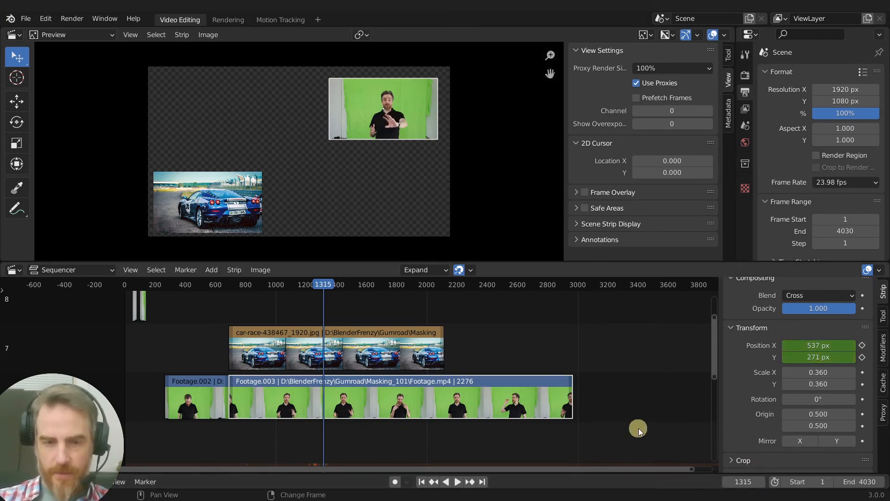
{"action": "left_click_drag", "start_coordinate": [388, 108], "coordinate": [288, 183]}
{"action": "left_click", "coordinate": [199, 198]}
{"action": "left_click_drag", "start_coordinate": [198, 199], "coordinate": [383, 97]}
{"action": "left_click_drag", "start_coordinate": [281, 181], "coordinate": [209, 198]}
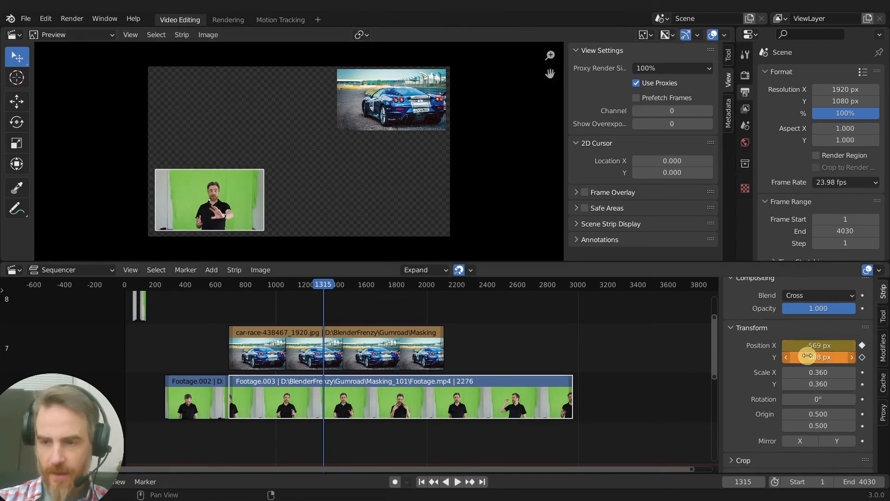
- Insert position keyframes for the swapped Footage.003 and car images at frame 1315
{"action": "left_click", "coordinate": [416, 94]}
{"action": "key", "text": "i"}
{"action": "key", "text": "i"}
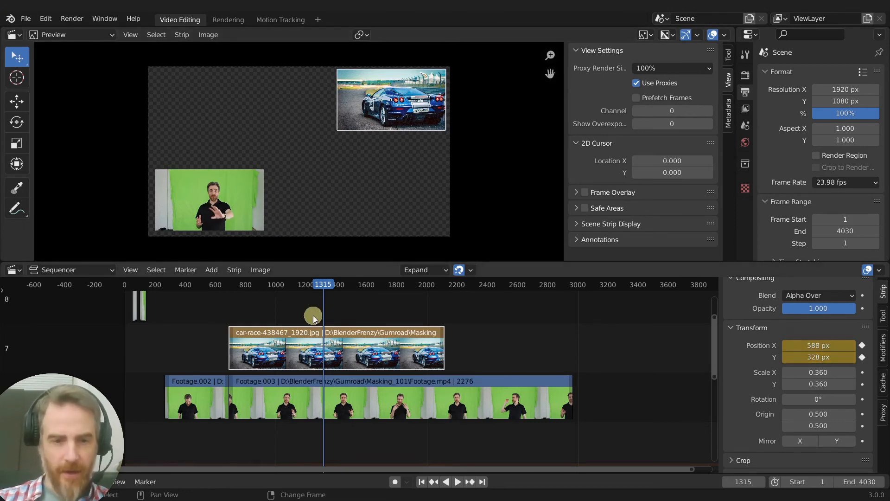
- Zoom in on the strips around the playhead, jump back 30 frames from frame 1315 and play the image-swap animation
{"action": "key", "text": "shift+b"}
{"action": "left_click_drag", "start_coordinate": [303, 313], "coordinate": [361, 413]}
{"action": "middle_click_drag", "start_coordinate": [352, 404], "coordinate": [425, 370], "text": "ctrl"}
{"action": "left_click", "coordinate": [745, 481]}
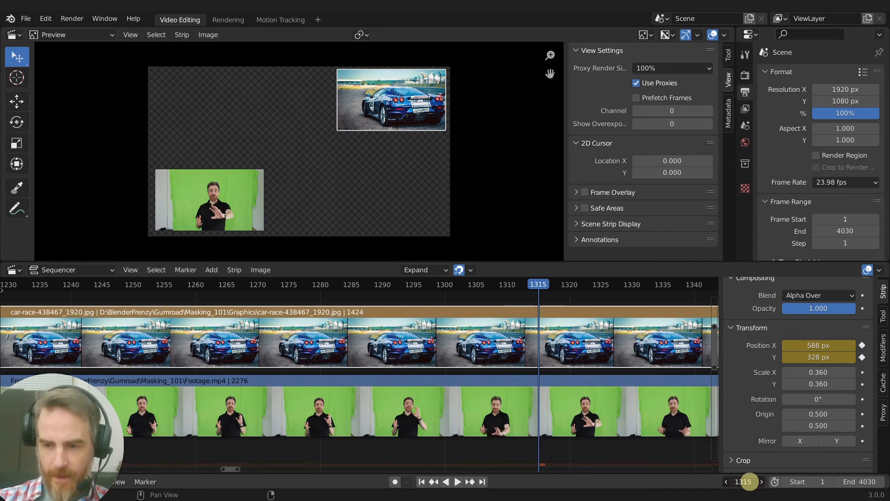
{"action": "type", "text": "-30"}
{"action": "key", "text": "Return"}
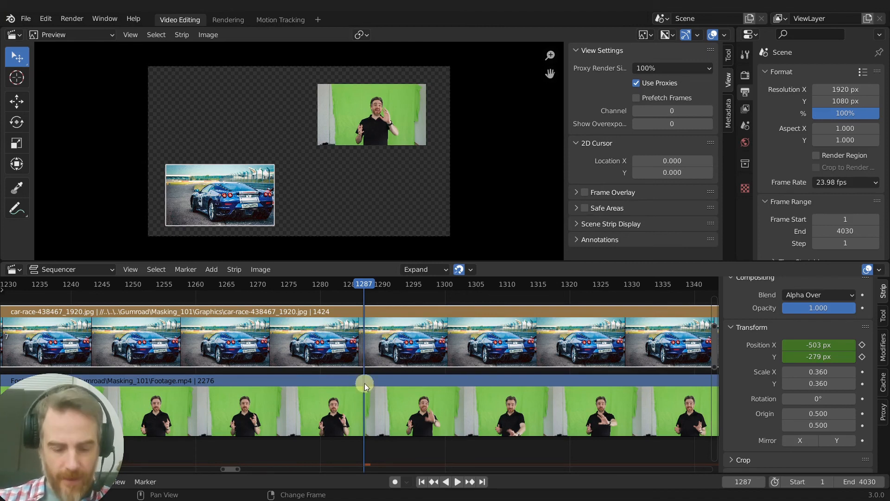
{"action": "key", "text": "space"}
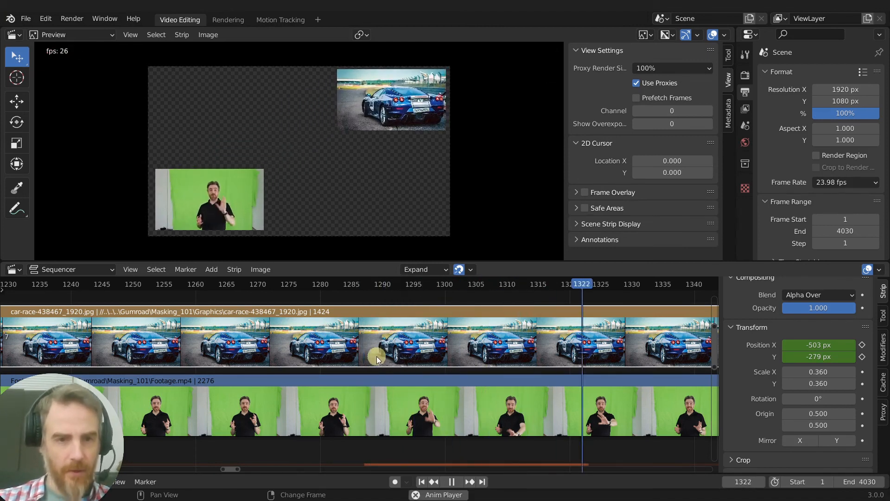
{"action": "key", "text": "space"}
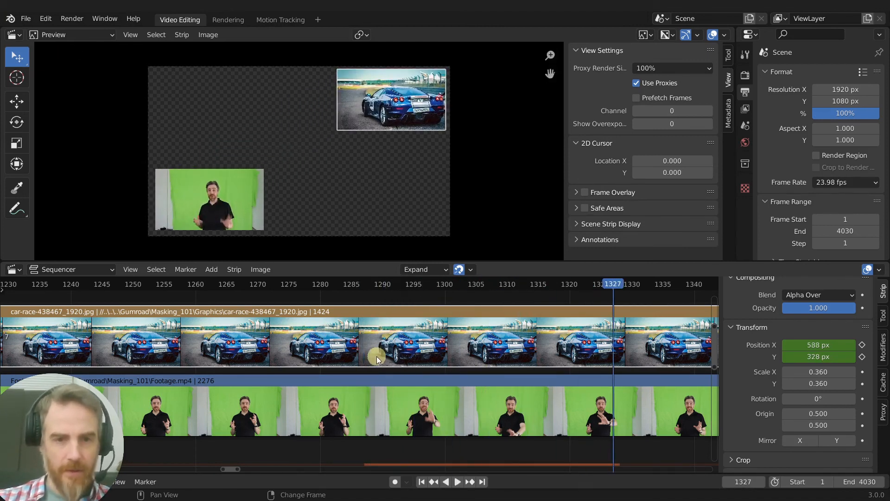
- Replay the swap from about frame 1287, stop at frame 1332 and insert Position X and Y keyframes for the car image
{"action": "left_click", "coordinate": [372, 290]}
{"action": "key", "text": "space"}
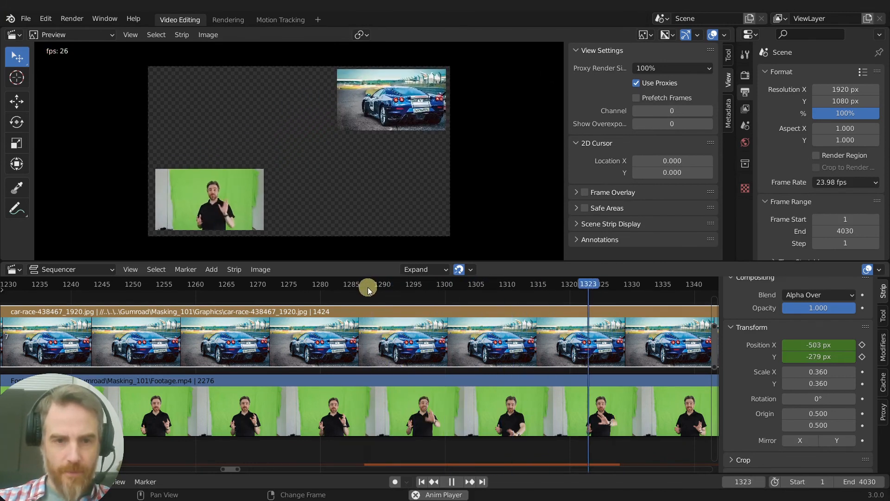
{"action": "key", "text": "space"}
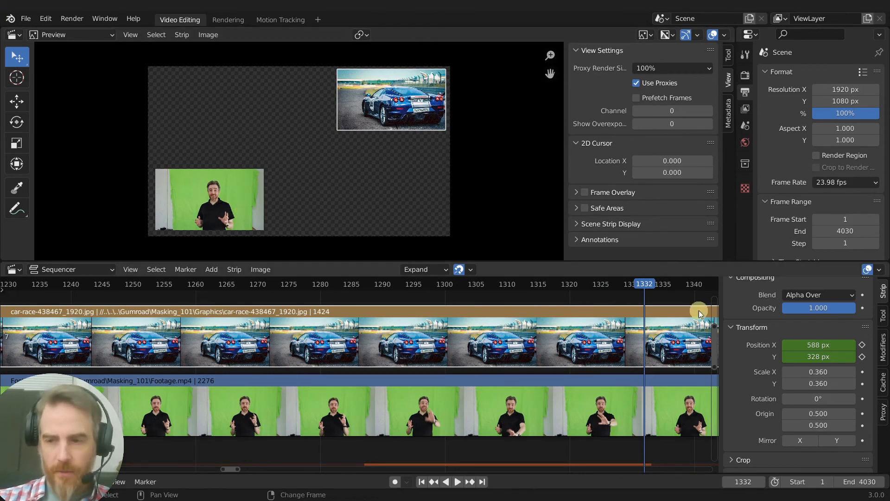
{"action": "key", "text": "i"}
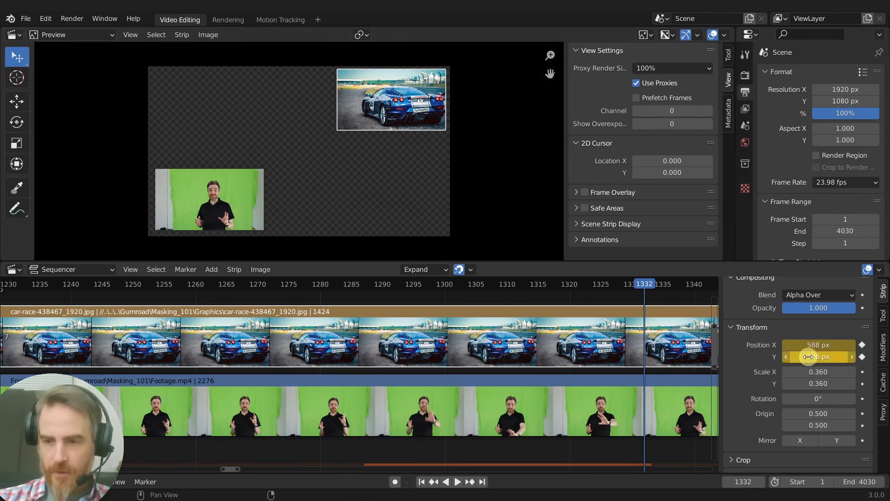
{"action": "left_click_drag", "start_coordinate": [382, 119], "coordinate": [384, 203]}
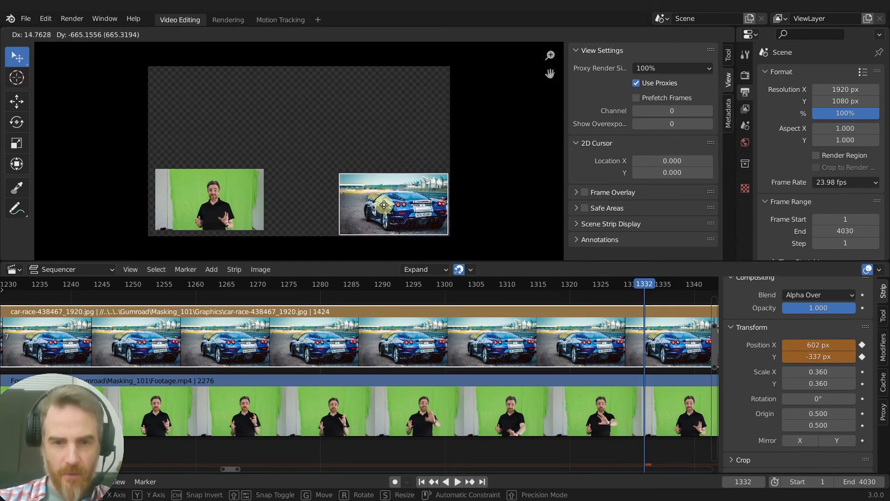
{"action": "left_click", "coordinate": [384, 204]}
{"action": "left_click", "coordinate": [649, 286]}
{"action": "left_click_drag", "start_coordinate": [649, 286], "coordinate": [646, 287]}
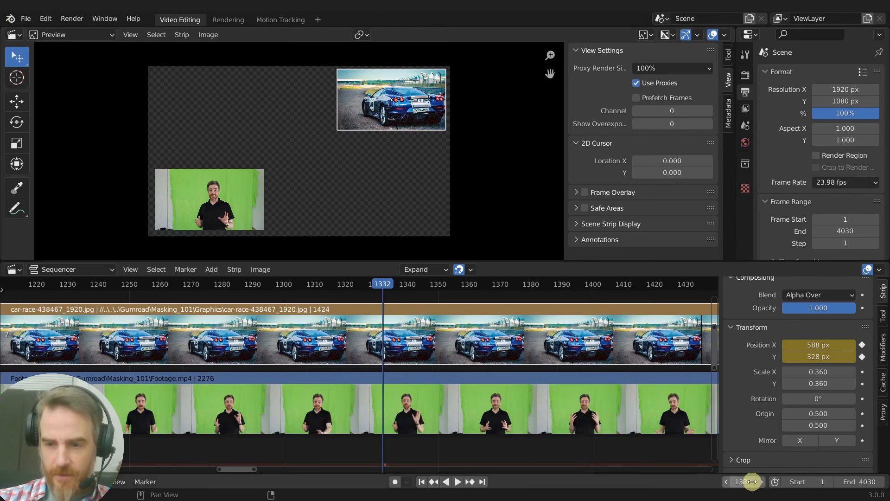
- Go to frame 1362 and place the car image in the frame's lower-right corner at about X 599 px, Y -331 px
{"action": "left_click", "coordinate": [752, 482]}
{"action": "left_click", "coordinate": [756, 480]}
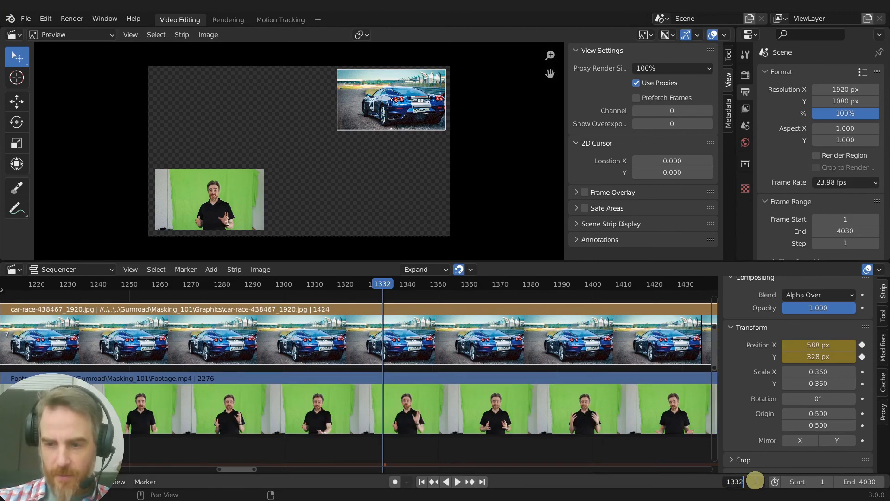
{"action": "key", "text": "BackSpace"}
{"action": "key", "text": "BackSpace"}
{"action": "type", "text": "62"}
{"action": "key", "text": "Return"}
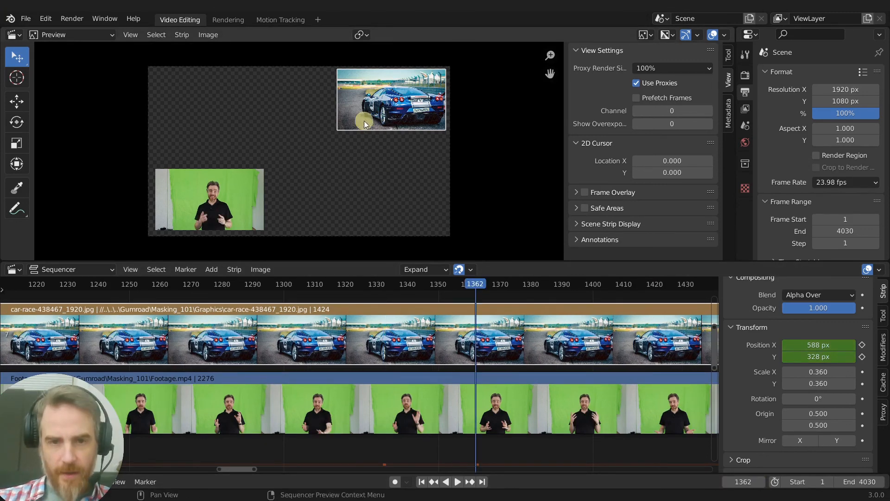
{"action": "left_click_drag", "start_coordinate": [381, 119], "coordinate": [383, 220]}
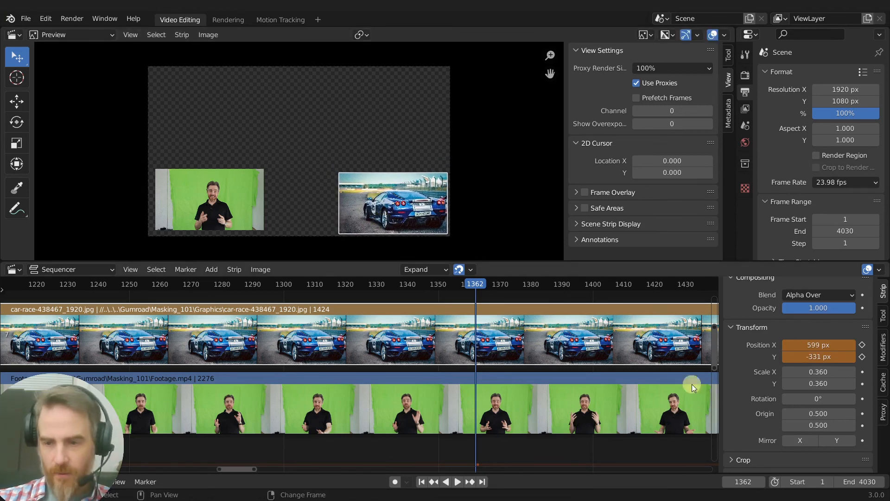
- Go back 30 frames to frame 1332 and insert Position X and Y keyframes for the Footage.003 image
{"action": "left_click", "coordinate": [748, 481]}
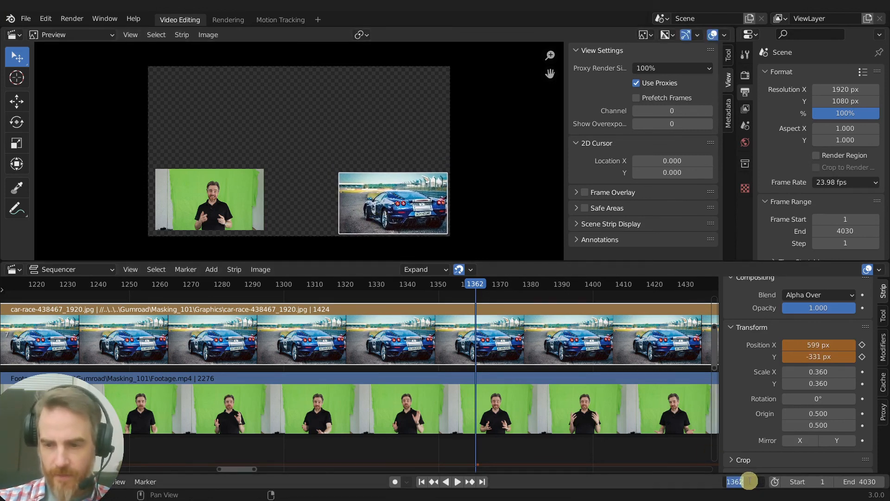
{"action": "type", "text": "-30"}
{"action": "key", "text": "Return"}
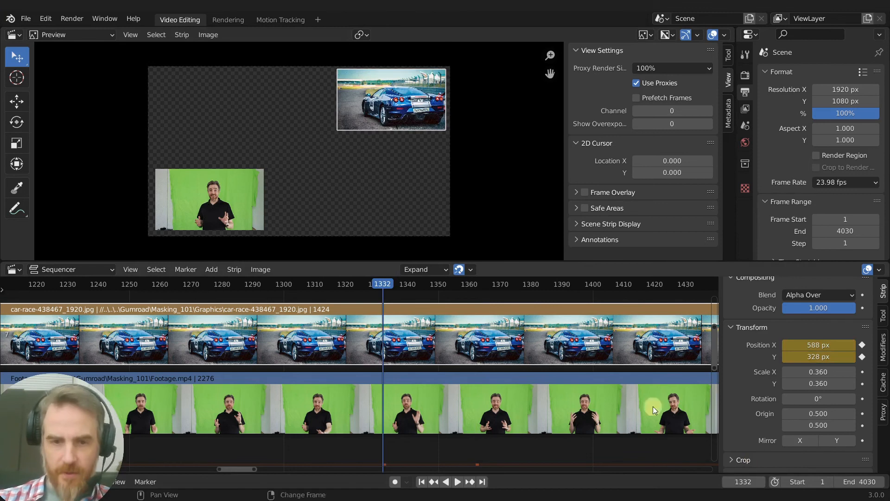
{"action": "left_click", "coordinate": [204, 219]}
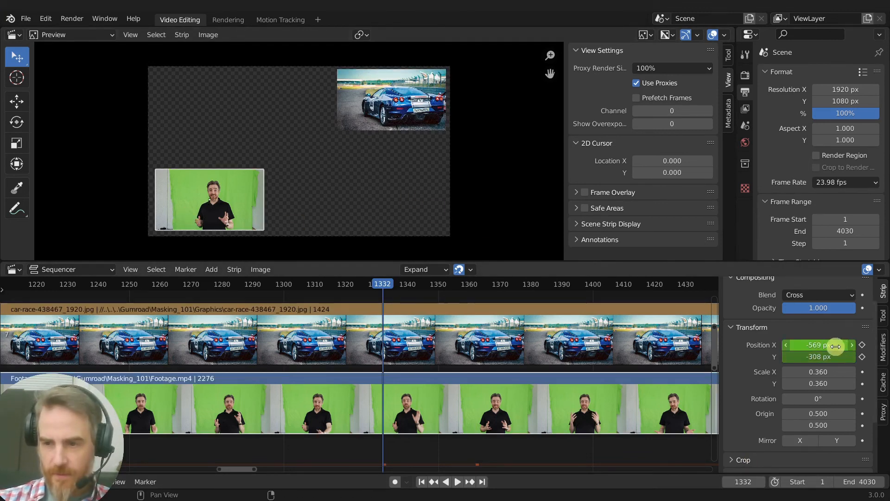
{"action": "key", "text": "i"}
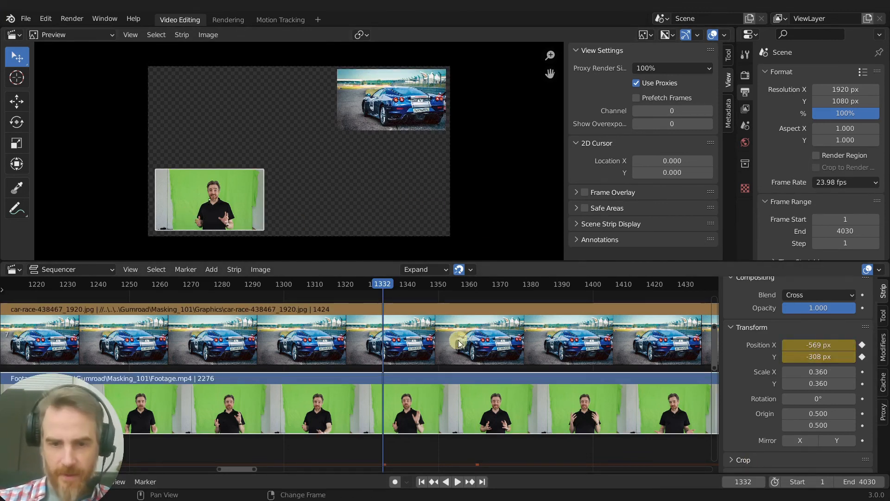
- Advance 30 frames to frame 1362, placing Footage.003 at upper-left, about X -595 px, Y 315 px, and the car at lower-right, X 599 px, Y -328 px
{"action": "left_click", "coordinate": [749, 482]}
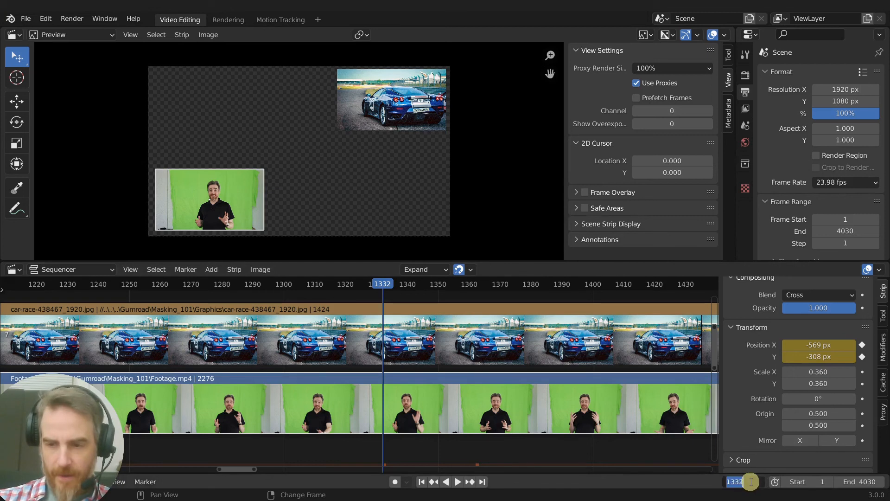
{"action": "left_click", "coordinate": [749, 481]}
{"action": "type", "text": "+30"}
{"action": "key", "text": "Return"}
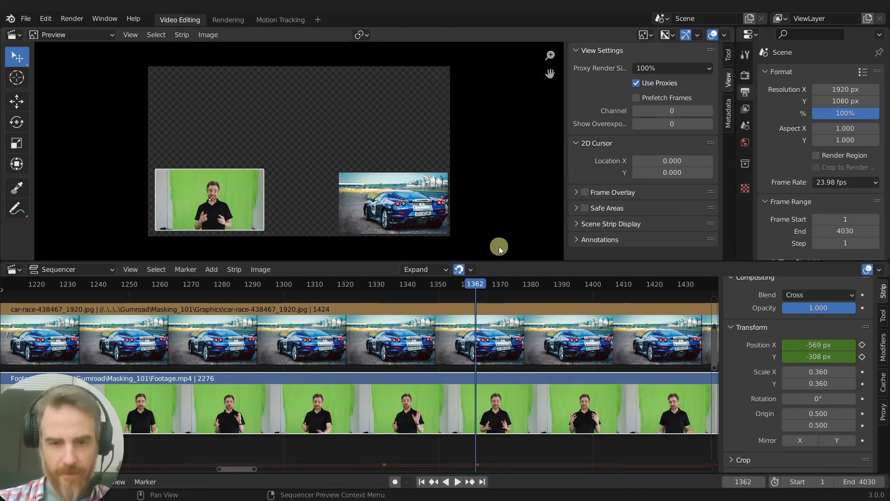
{"action": "left_click_drag", "start_coordinate": [218, 200], "coordinate": [214, 100]}
{"action": "left_click_drag", "start_coordinate": [389, 86], "coordinate": [390, 189]}
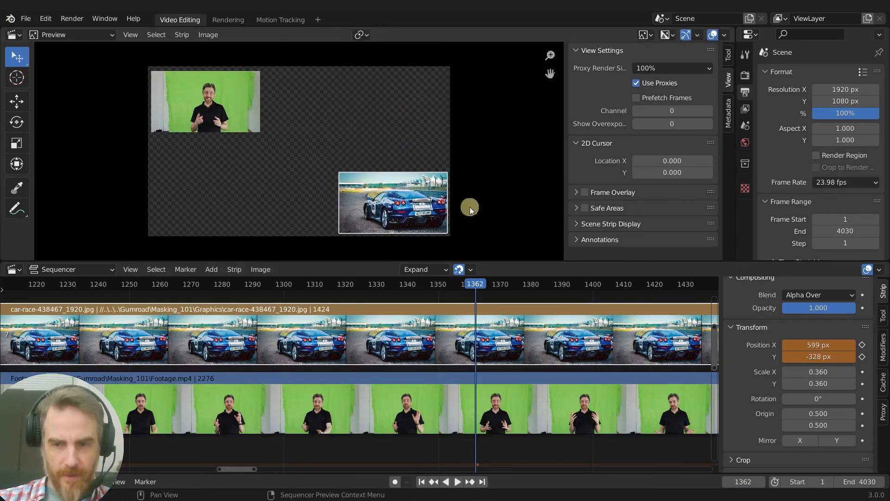
- Insert Position X and Y keyframes for the car and Footage.003 images at frame 1362
{"action": "key", "text": "i"}
{"action": "key", "text": "i"}
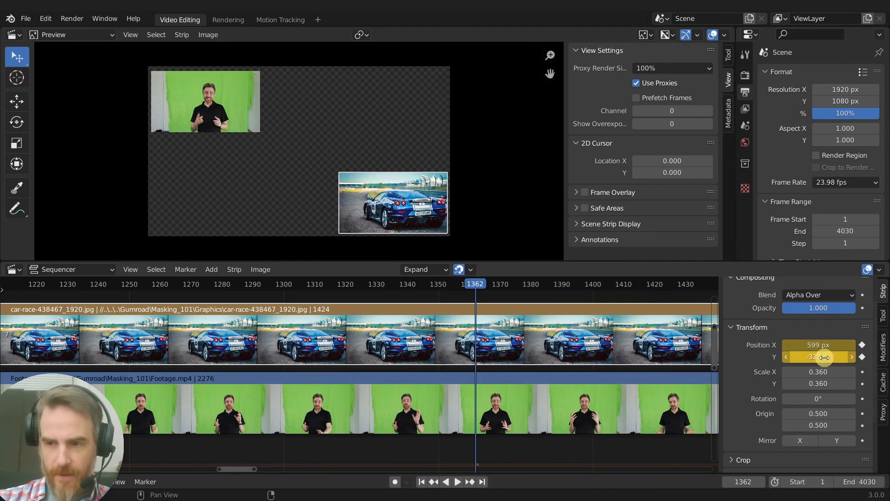
{"action": "left_click", "coordinate": [185, 77]}
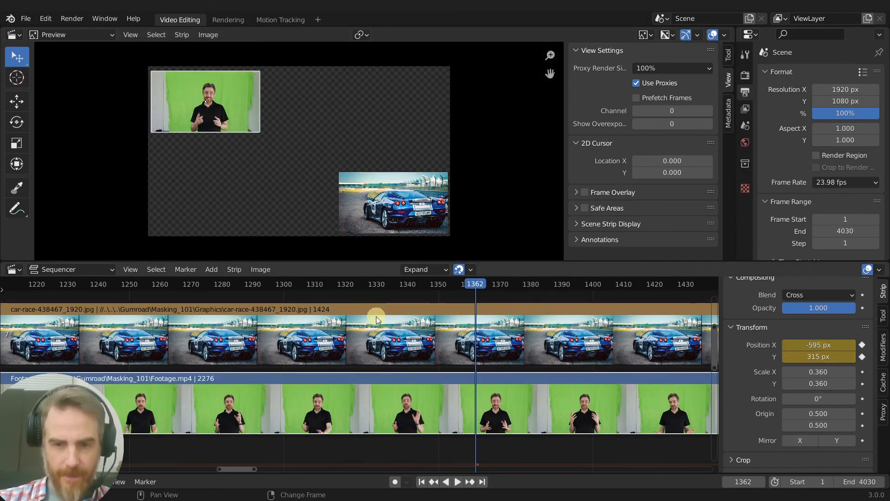
- Scrub back before the first keyframes and play both position animations through to frame 1383
{"action": "left_click_drag", "start_coordinate": [277, 284], "coordinate": [106, 274]}
{"action": "key", "text": "space"}
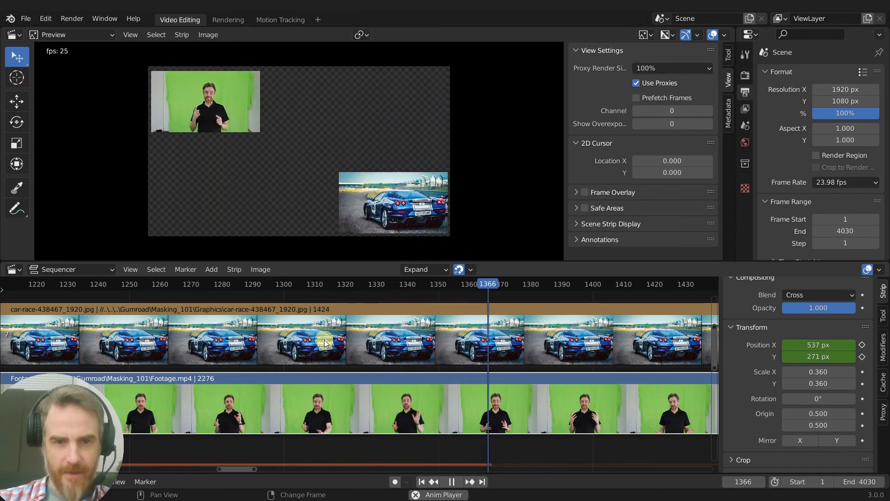
{"action": "key", "text": "space"}
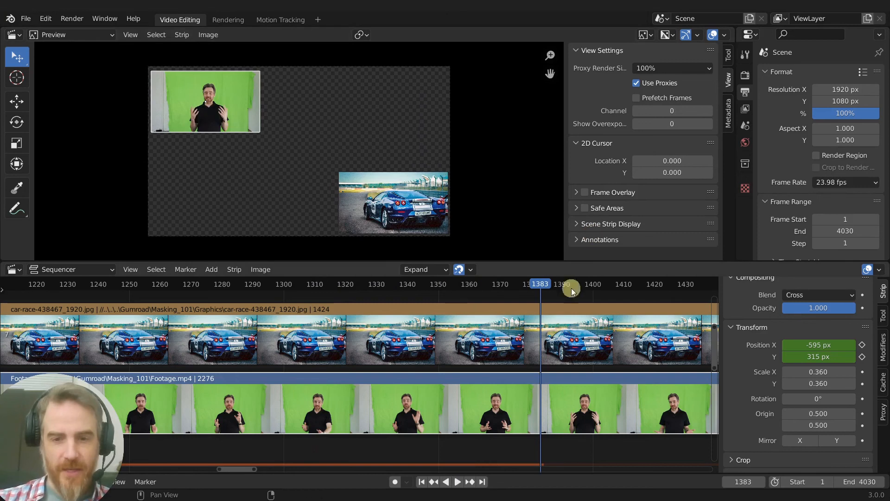
{"action": "scroll", "coordinate": [524, 373], "scroll_direction": "down", "scroll_amount": 2}
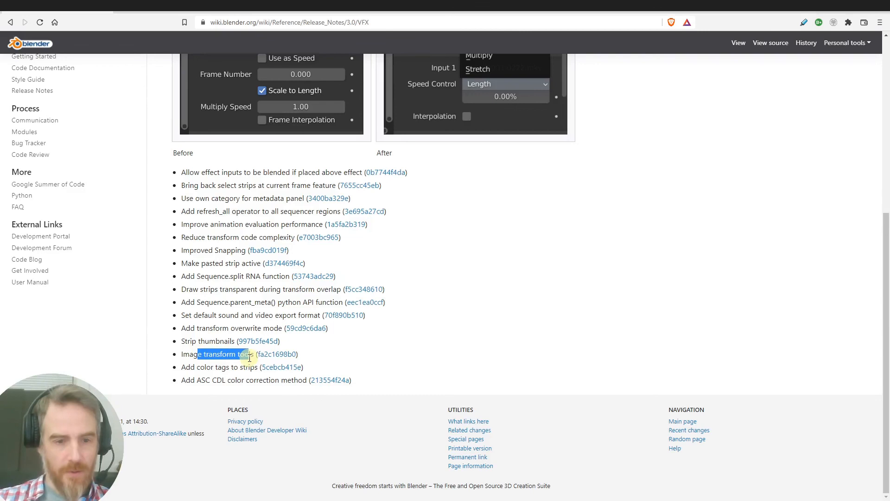
- In the browser's VFX release notes, open the commit for "Add color tags to strips" and read its description
{"action": "left_click_drag", "start_coordinate": [184, 367], "coordinate": [256, 368]}
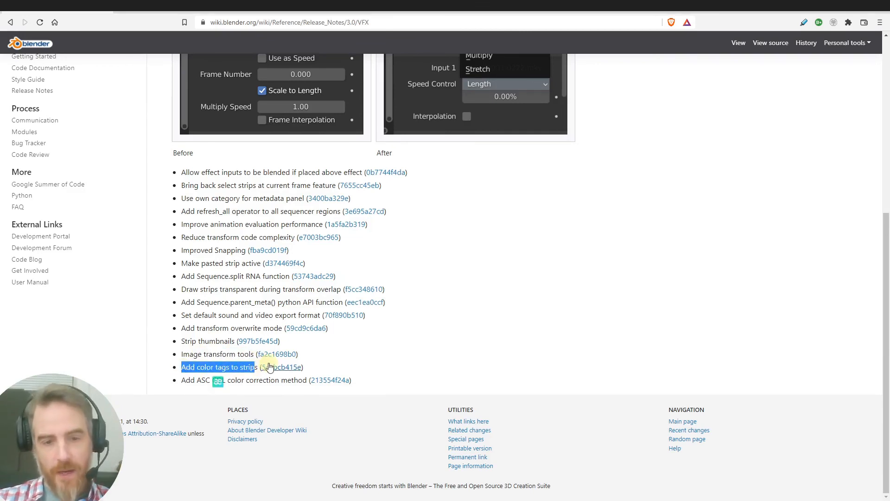
{"action": "left_click", "coordinate": [272, 369]}
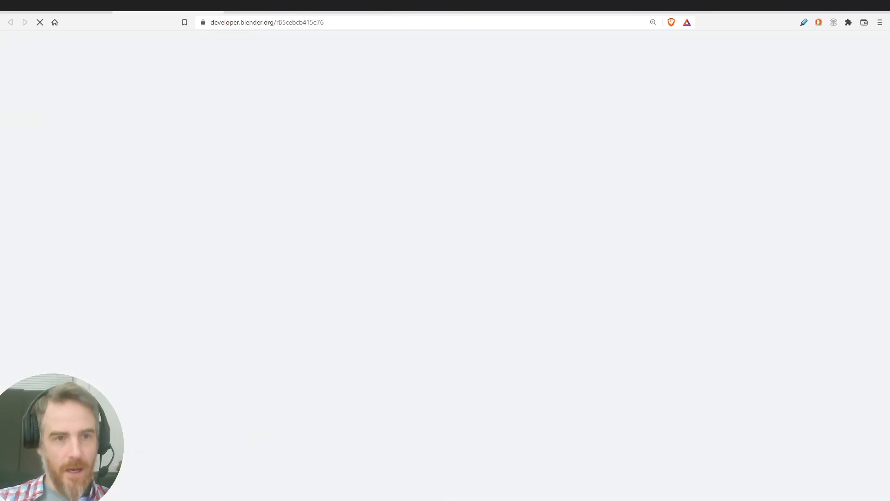
{"action": "scroll", "coordinate": [186, 204], "scroll_direction": "down", "scroll_amount": 2}
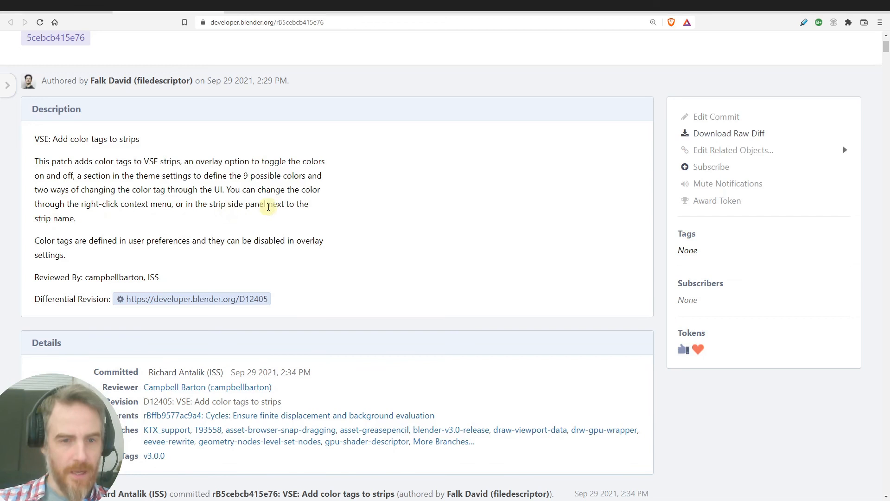
- Switch back to Blender and check the sequencer overlay options for Color Tags
{"action": "key", "text": "alt+Tab"}
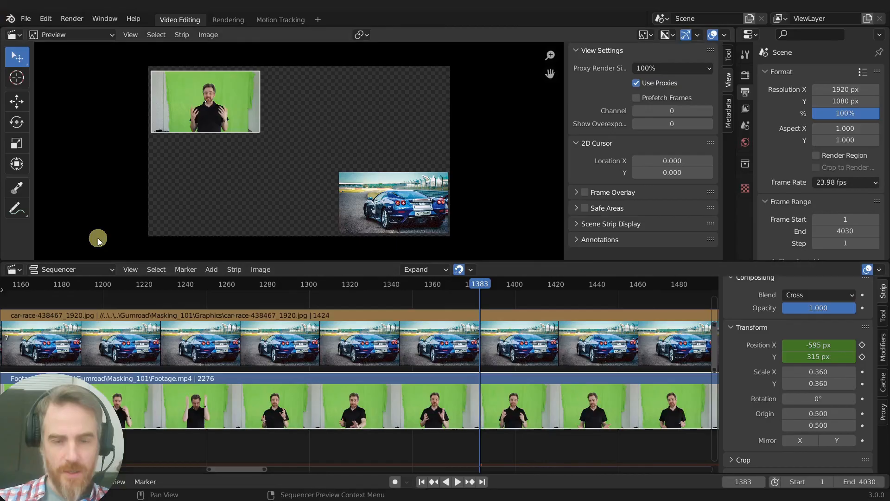
{"action": "left_click", "coordinate": [880, 270]}
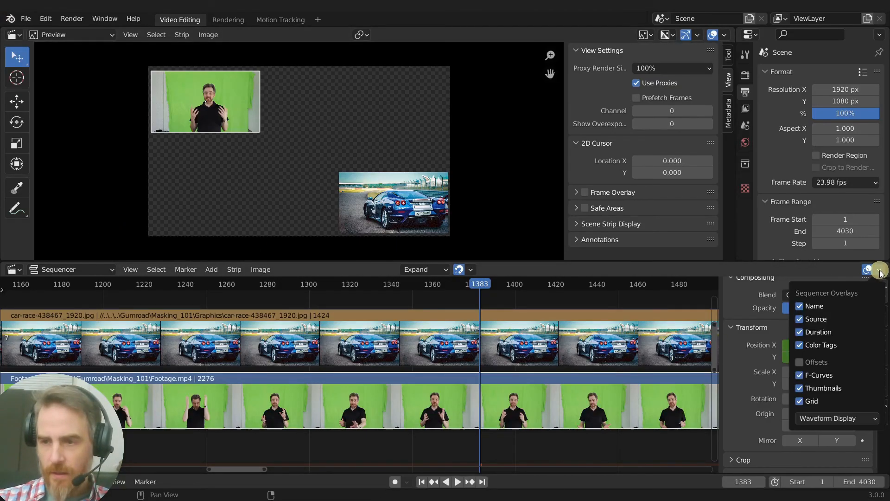
{"action": "left_click", "coordinate": [487, 316]}
- Zoom out the sequencer and assign the red color tag to the Footage.003 strip
{"action": "middle_click_drag", "start_coordinate": [329, 315], "coordinate": [326, 342], "text": "ctrl"}
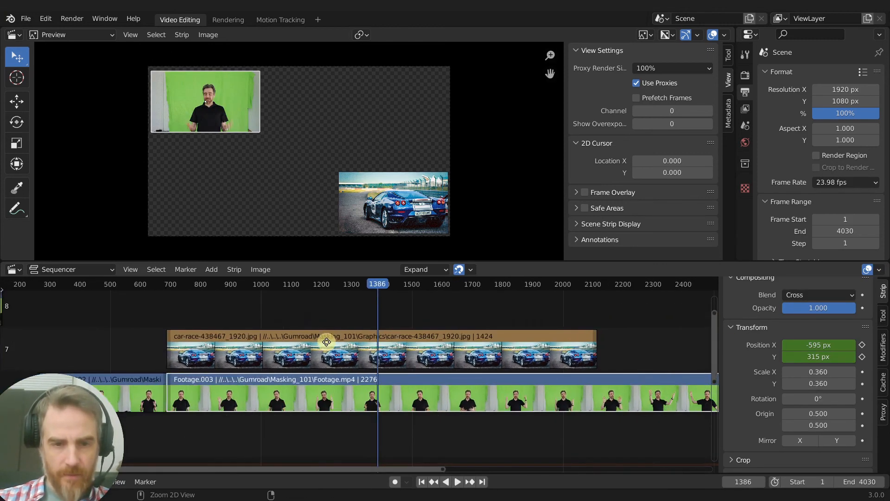
{"action": "left_click", "coordinate": [324, 340]}
{"action": "right_click", "coordinate": [336, 333]}
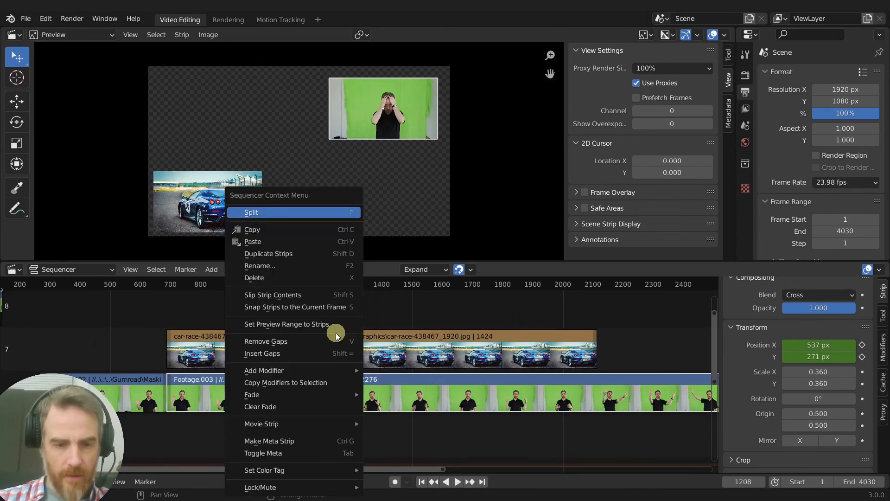
{"action": "mouse_move", "coordinate": [319, 468]}
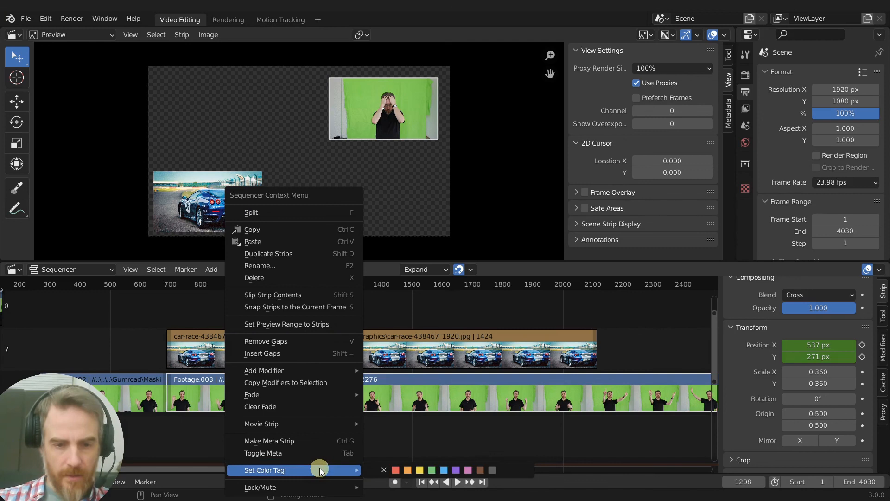
{"action": "left_click", "coordinate": [395, 469]}
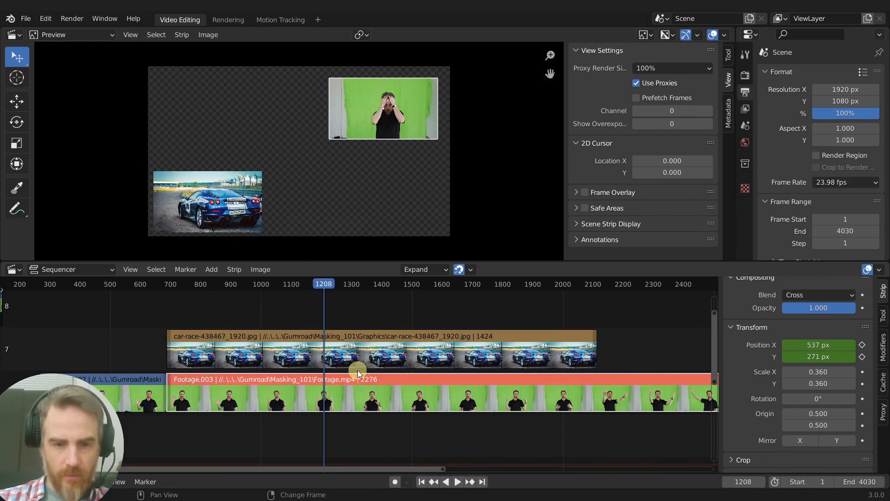
- Select the car-race image strip and assign it the yellow color tag
{"action": "left_click", "coordinate": [363, 340]}
{"action": "right_click", "coordinate": [363, 341]}
{"action": "mouse_move", "coordinate": [362, 343]}
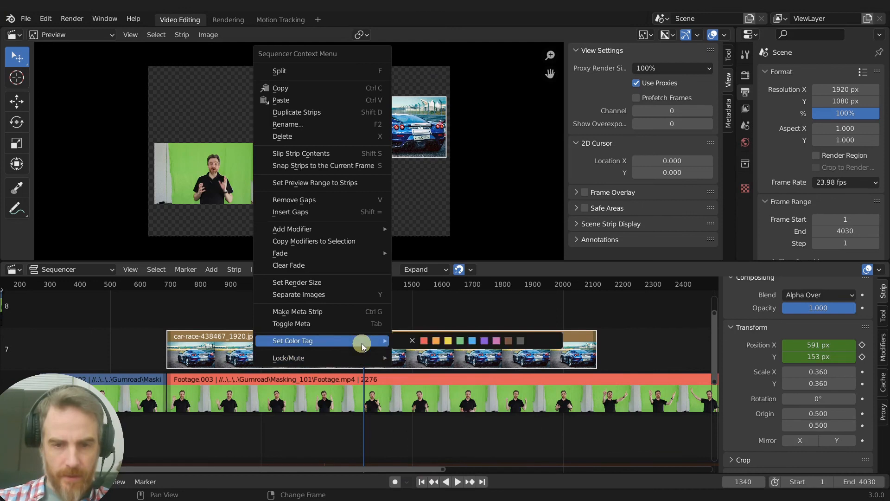
{"action": "left_click", "coordinate": [449, 343]}
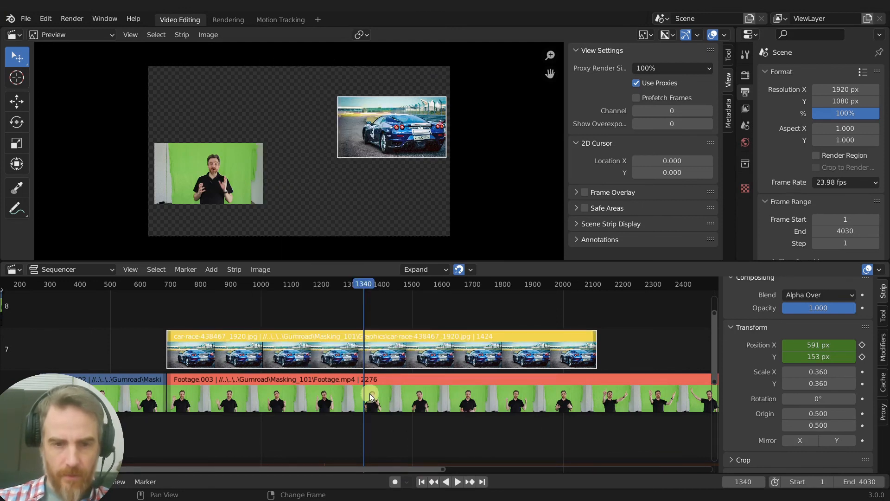
- In the browser's VFX release notes, open the commit for "Add ASC CDL color correction method" and read its description
{"action": "middle_click_drag", "start_coordinate": [369, 387], "coordinate": [398, 401], "text": "ctrl"}
{"action": "middle_click_drag", "start_coordinate": [412, 388], "coordinate": [414, 391], "text": "ctrl"}
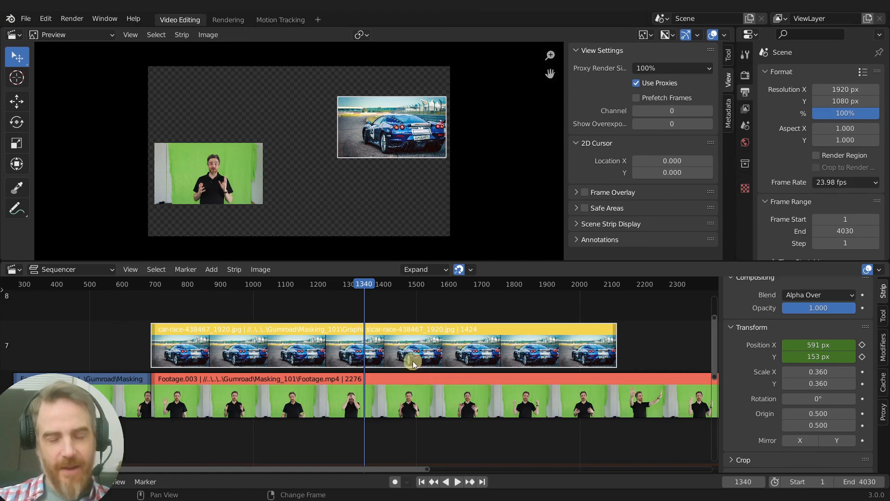
{"action": "key", "text": "alt+Tab"}
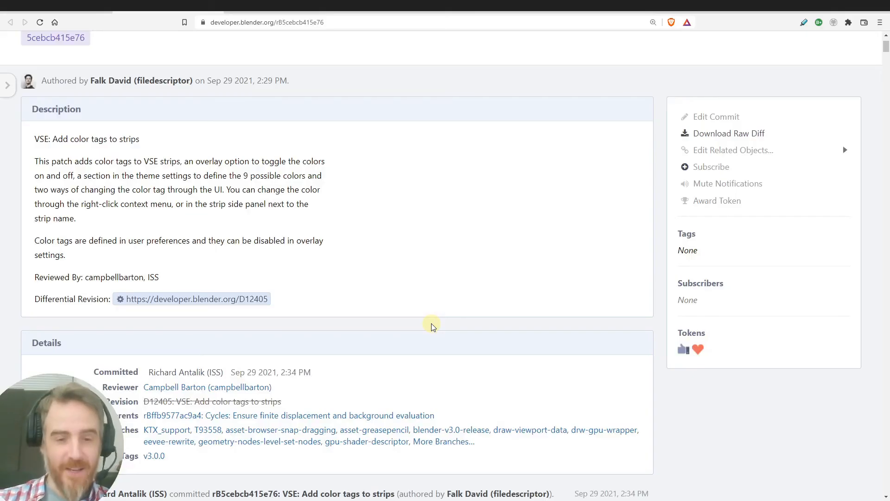
{"action": "left_click", "coordinate": [215, 7]}
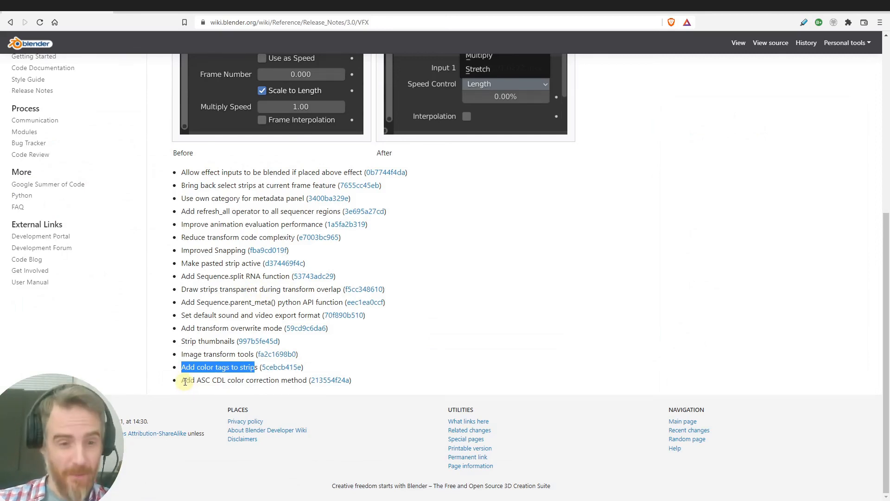
{"action": "left_click_drag", "start_coordinate": [185, 381], "coordinate": [333, 380]}
{"action": "left_click", "coordinate": [334, 380]}
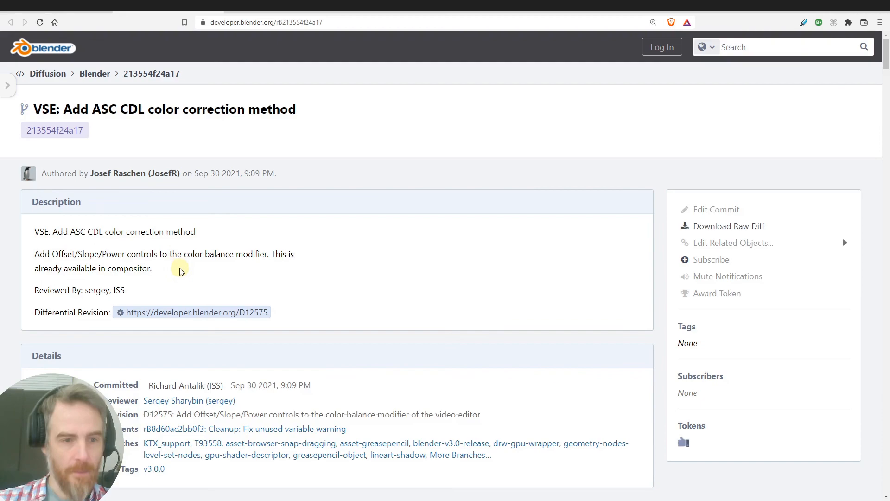
- Switch back to Blender and add a Color Balance modifier to the car-race image strip
{"action": "key", "text": "alt+Tab"}
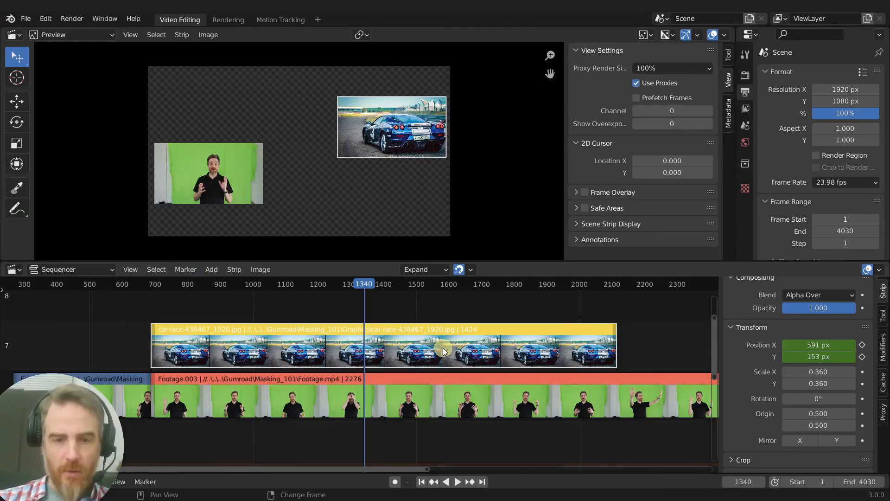
{"action": "left_click", "coordinate": [883, 347]}
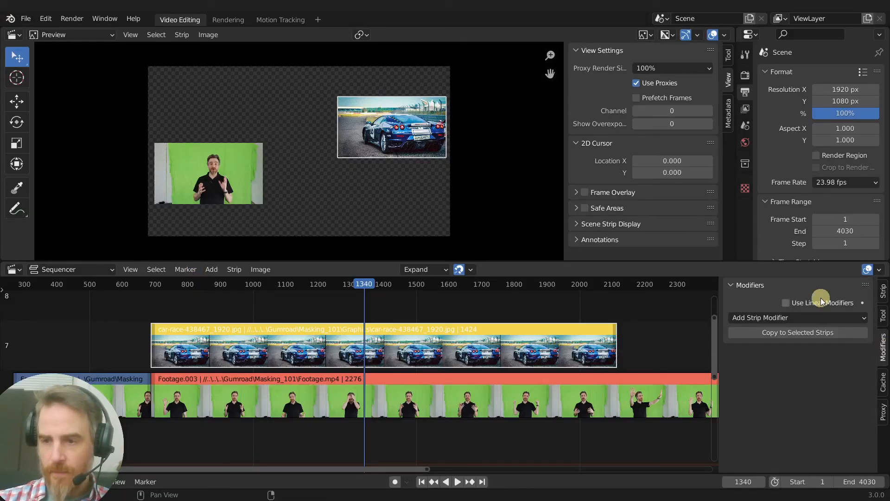
{"action": "left_click", "coordinate": [762, 318]}
{"action": "left_click", "coordinate": [758, 333]}
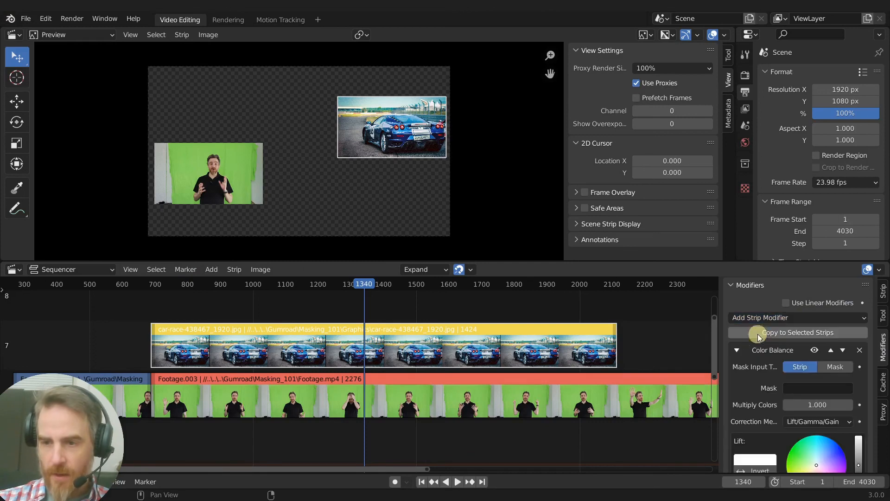
{"action": "scroll", "coordinate": [796, 366], "scroll_direction": "down", "scroll_amount": 5}
{"action": "scroll", "coordinate": [796, 366], "scroll_direction": "up", "scroll_amount": 3}
{"action": "scroll", "coordinate": [796, 367], "scroll_direction": "down", "scroll_amount": 3}
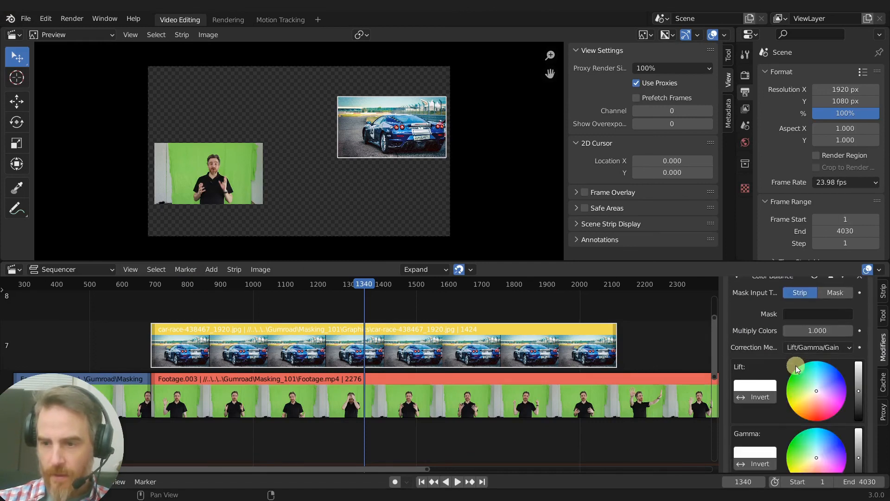
- Set the Color Balance correction method to Offset/Power/Slope (ASC-CDL) and look through its color wheels
{"action": "left_click", "coordinate": [803, 348]}
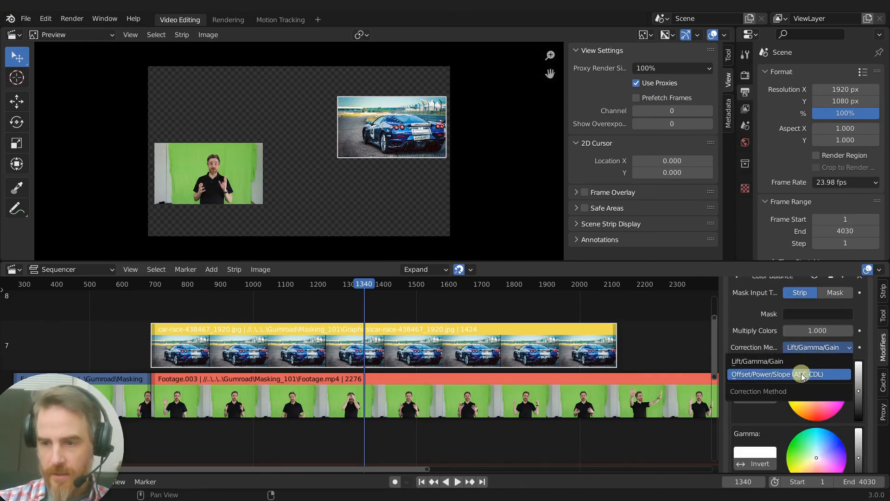
{"action": "left_click", "coordinate": [763, 374]}
{"action": "scroll", "coordinate": [779, 382], "scroll_direction": "down", "scroll_amount": 3}
{"action": "scroll", "coordinate": [788, 376], "scroll_direction": "up", "scroll_amount": 3}
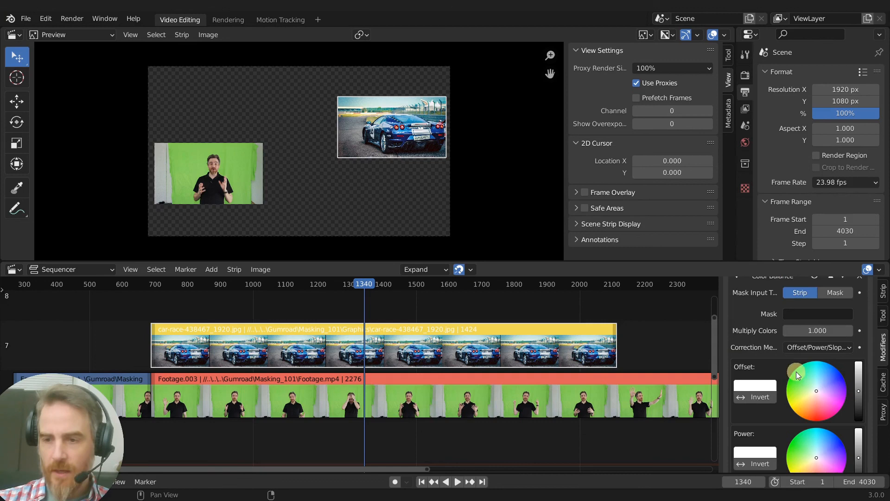
- Return the Color Balance correction method to Lift/Gamma/Gain and compare its controls with the ASC-CDL ones
{"action": "left_click", "coordinate": [802, 352]}
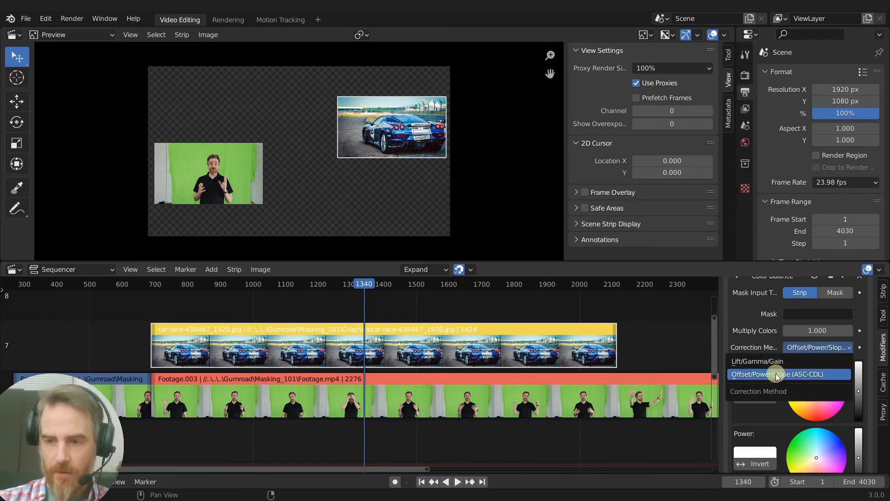
{"action": "left_click", "coordinate": [765, 366]}
{"action": "scroll", "coordinate": [759, 384], "scroll_direction": "down", "scroll_amount": 4}
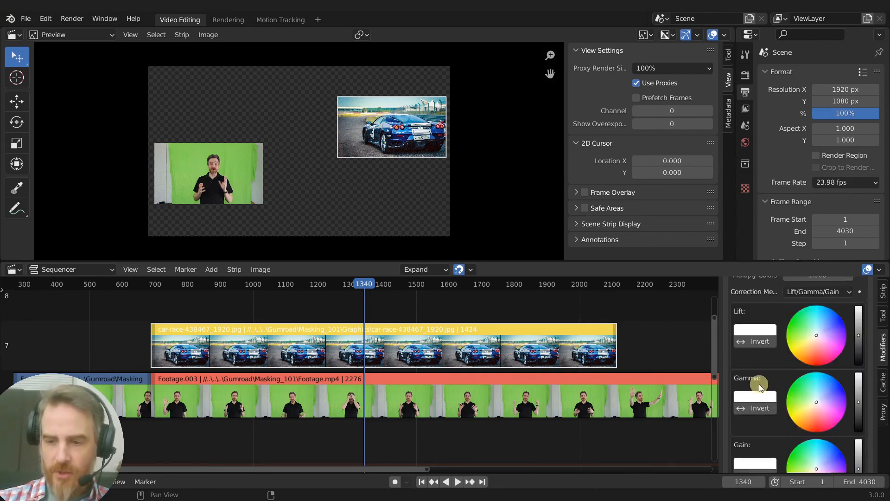
{"action": "scroll", "coordinate": [760, 388], "scroll_direction": "up", "scroll_amount": 4}
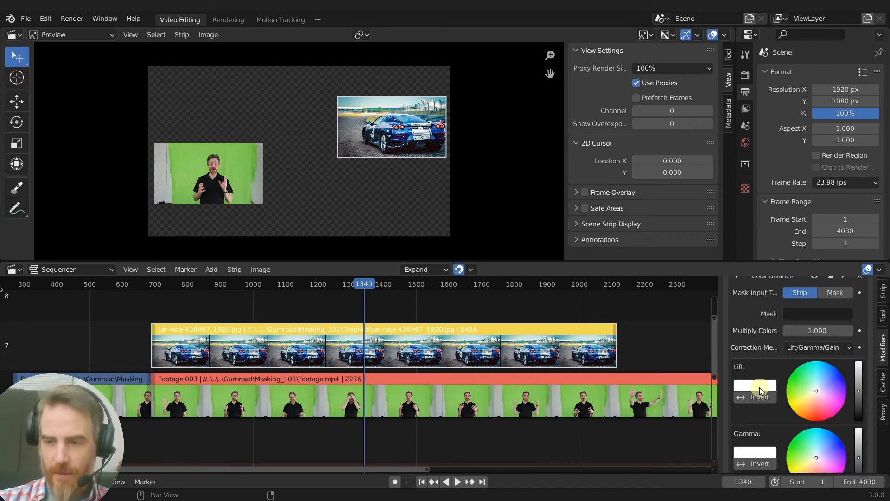
{"action": "left_click", "coordinate": [802, 348]}
{"action": "left_click", "coordinate": [793, 370]}
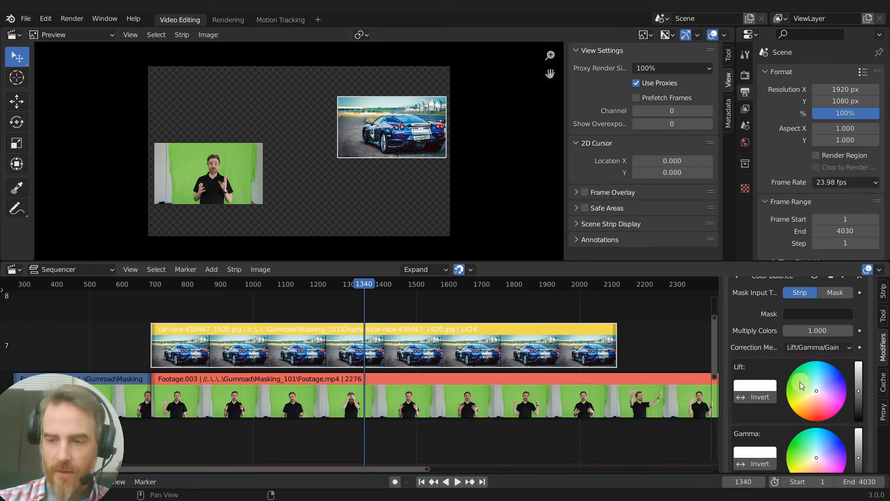
- Add a Hue Correct modifier to the car-race strip and remove its Color Balance modifier
{"action": "scroll", "coordinate": [770, 308], "scroll_direction": "up", "scroll_amount": 3}
{"action": "left_click", "coordinate": [775, 318]}
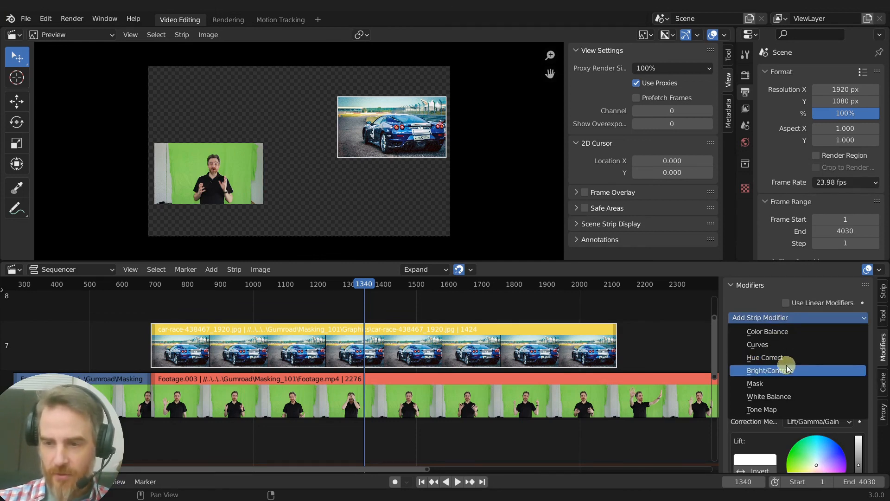
{"action": "left_click", "coordinate": [775, 361]}
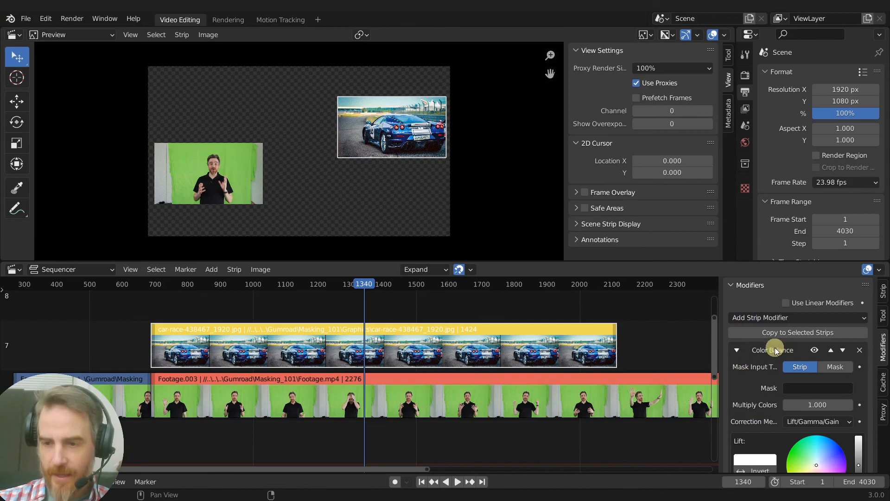
{"action": "left_click", "coordinate": [860, 350]}
{"action": "scroll", "coordinate": [761, 390], "scroll_direction": "down", "scroll_amount": 3}
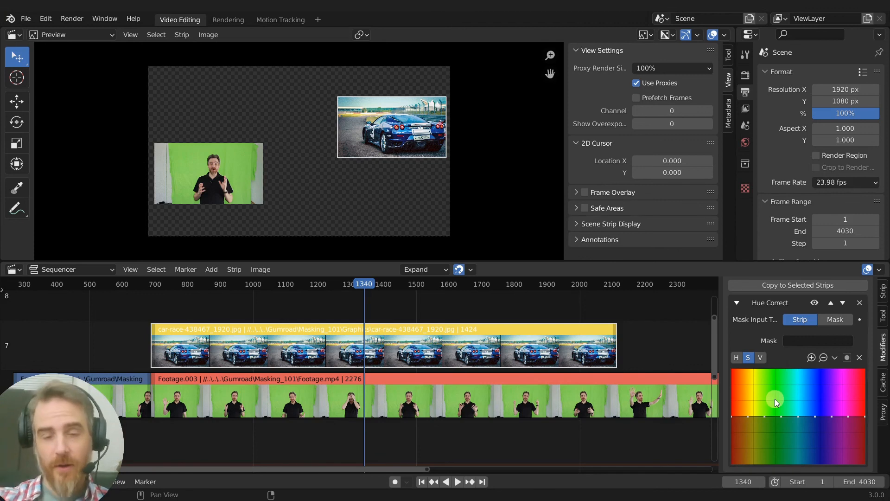
- Zoom the preview in on the car image and lower the blue point of the Hue Correct modifier's hue curve to turn the car green
{"action": "scroll", "coordinate": [374, 155], "scroll_direction": "up", "scroll_amount": 2}
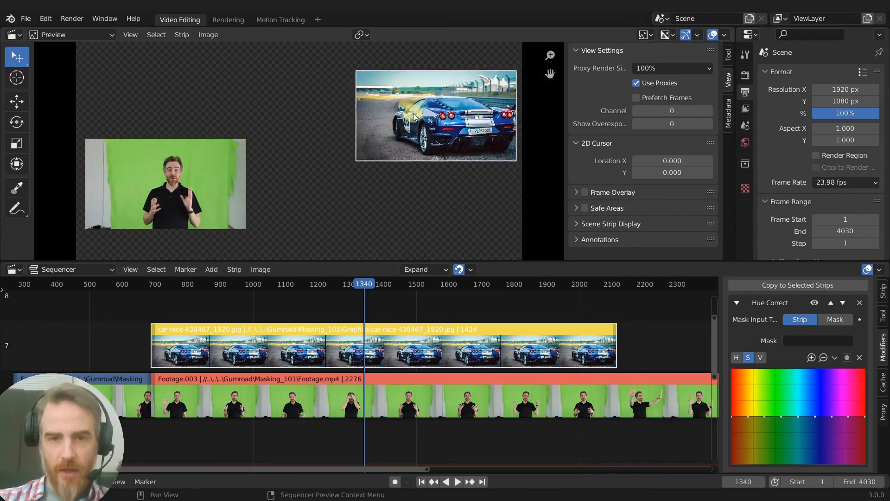
{"action": "middle_click_drag", "start_coordinate": [417, 121], "coordinate": [243, 128]}
{"action": "scroll", "coordinate": [244, 129], "scroll_direction": "up", "scroll_amount": 2}
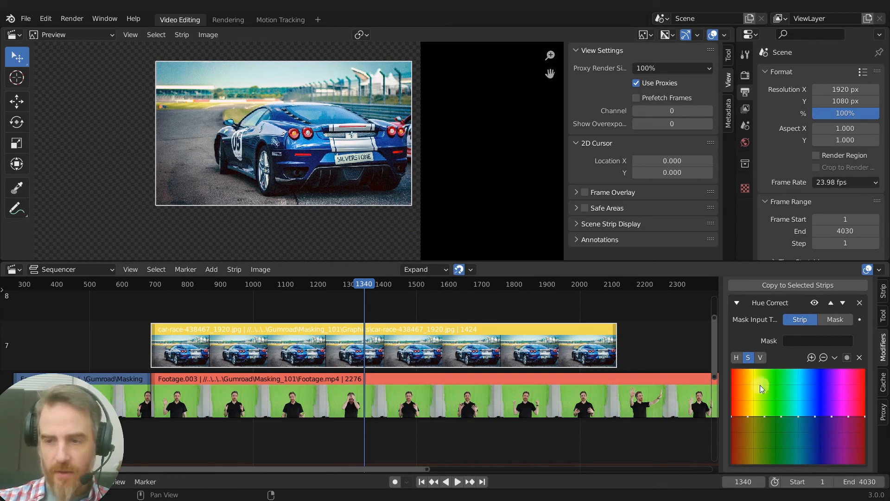
{"action": "left_click", "coordinate": [736, 358]}
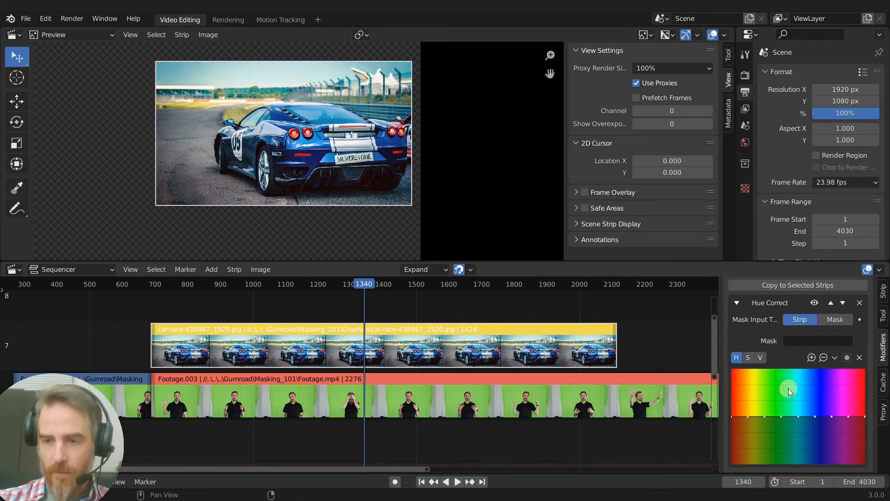
{"action": "left_click_drag", "start_coordinate": [818, 419], "coordinate": [821, 438]}
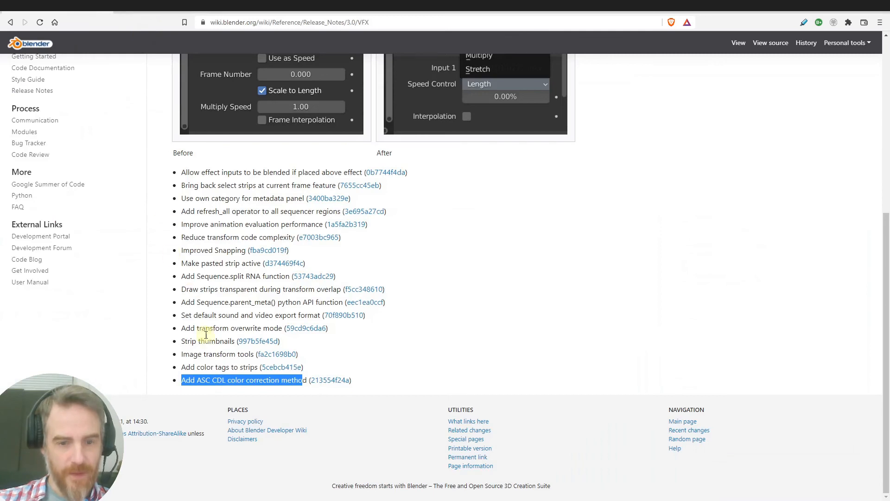
- Look over the list of changes in the browser's VFX release notes once more
{"action": "scroll", "coordinate": [237, 334], "scroll_direction": "up", "scroll_amount": 7}
{"action": "scroll", "coordinate": [241, 327], "scroll_direction": "down", "scroll_amount": 5}
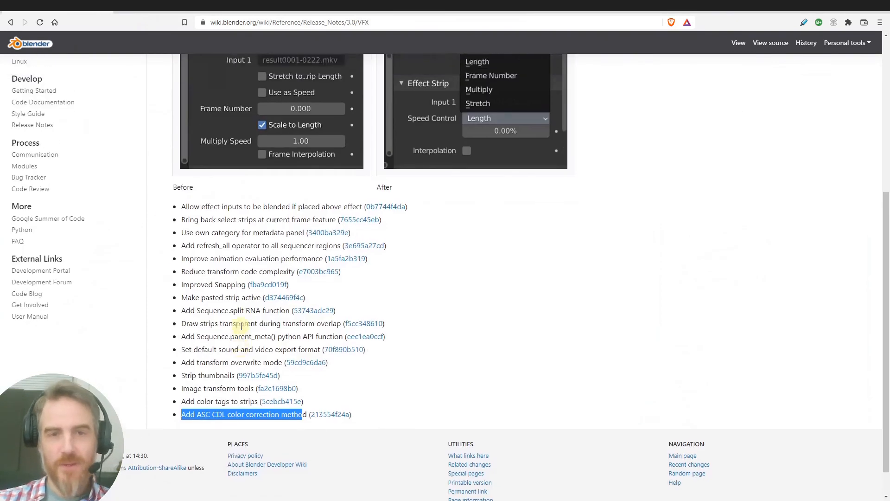
{"action": "scroll", "coordinate": [237, 325], "scroll_direction": "up", "scroll_amount": 4}
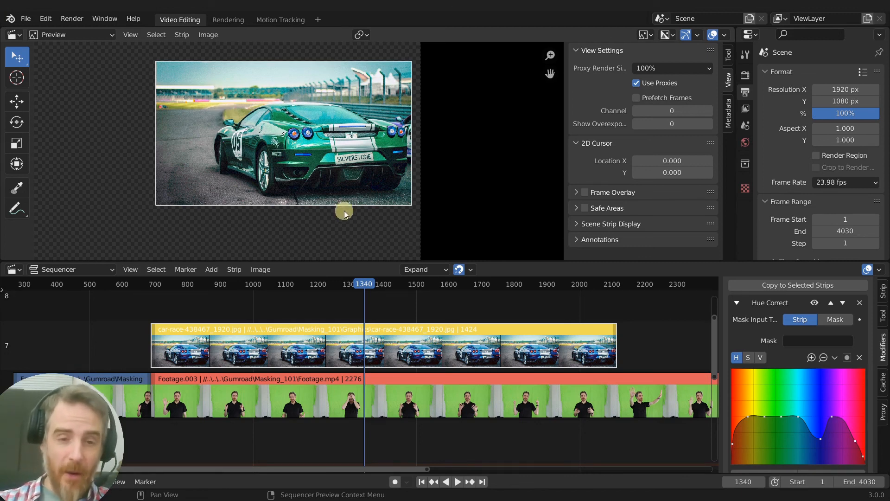
- Zoom out and recenter the Blender preview to view the recolored car image within the whole frame
{"action": "mouse_move", "coordinate": [374, 220]}
{"action": "middle_mouse_down", "text": "ctrl"}
{"action": "mouse_move", "coordinate": [384, 232]}
{"action": "mouse_move", "coordinate": [360, 229]}
{"action": "middle_mouse_up", "text": "ctrl"}
{"action": "middle_click_drag", "start_coordinate": [314, 208], "coordinate": [504, 181]}
{"action": "middle_click_drag", "start_coordinate": [487, 183], "coordinate": [405, 223], "text": "ctrl"}
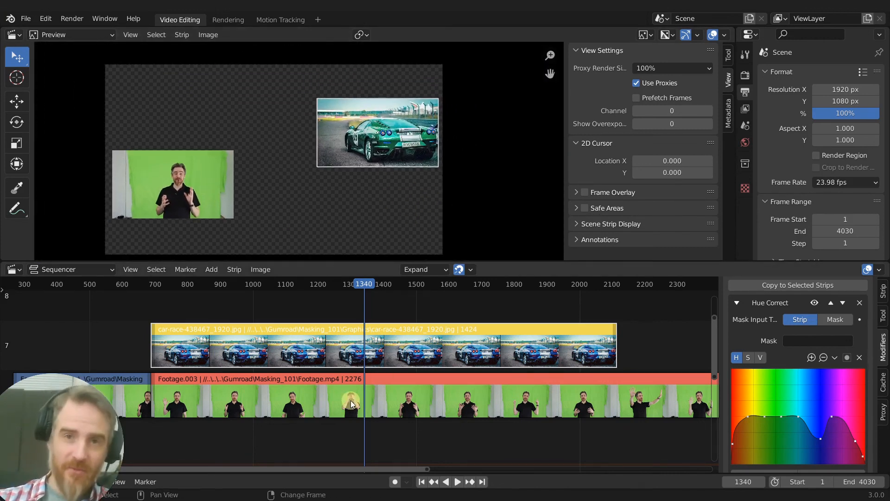